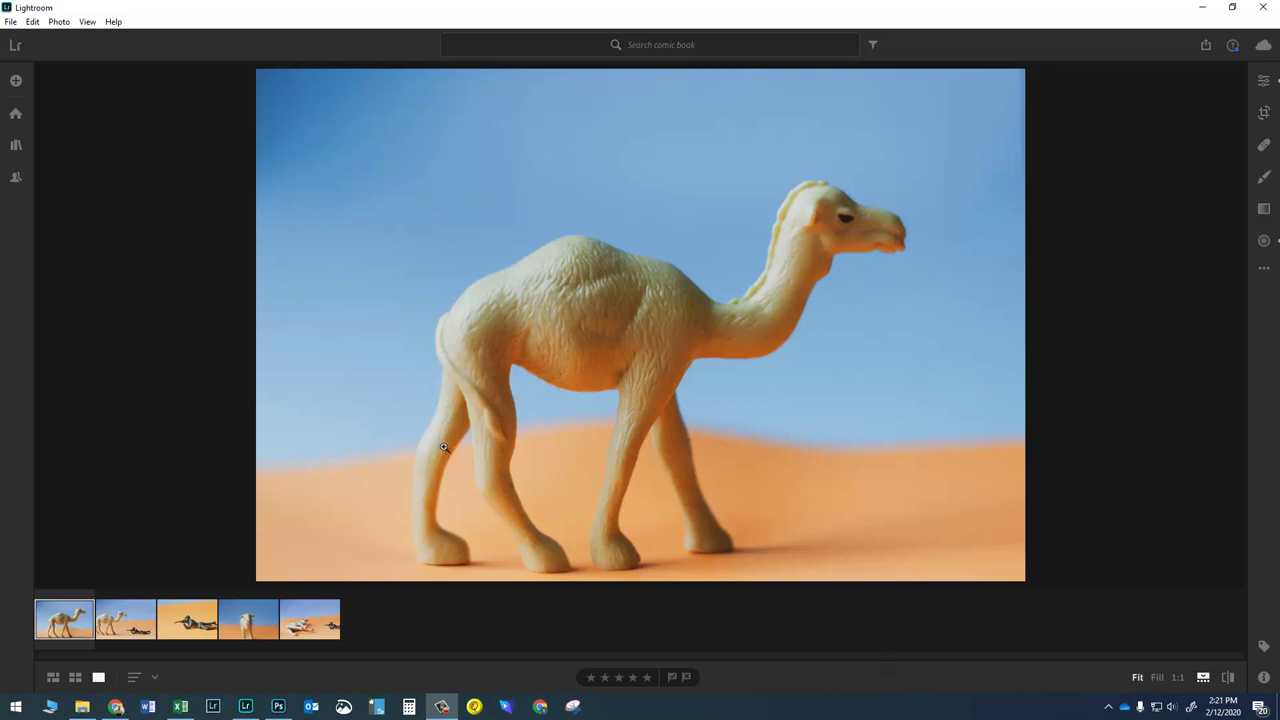
# Browse the five toy photos, then reopen the lone camel shot in the edit panel.
pyautogui.click(148, 625)
pyautogui.click(184, 625)
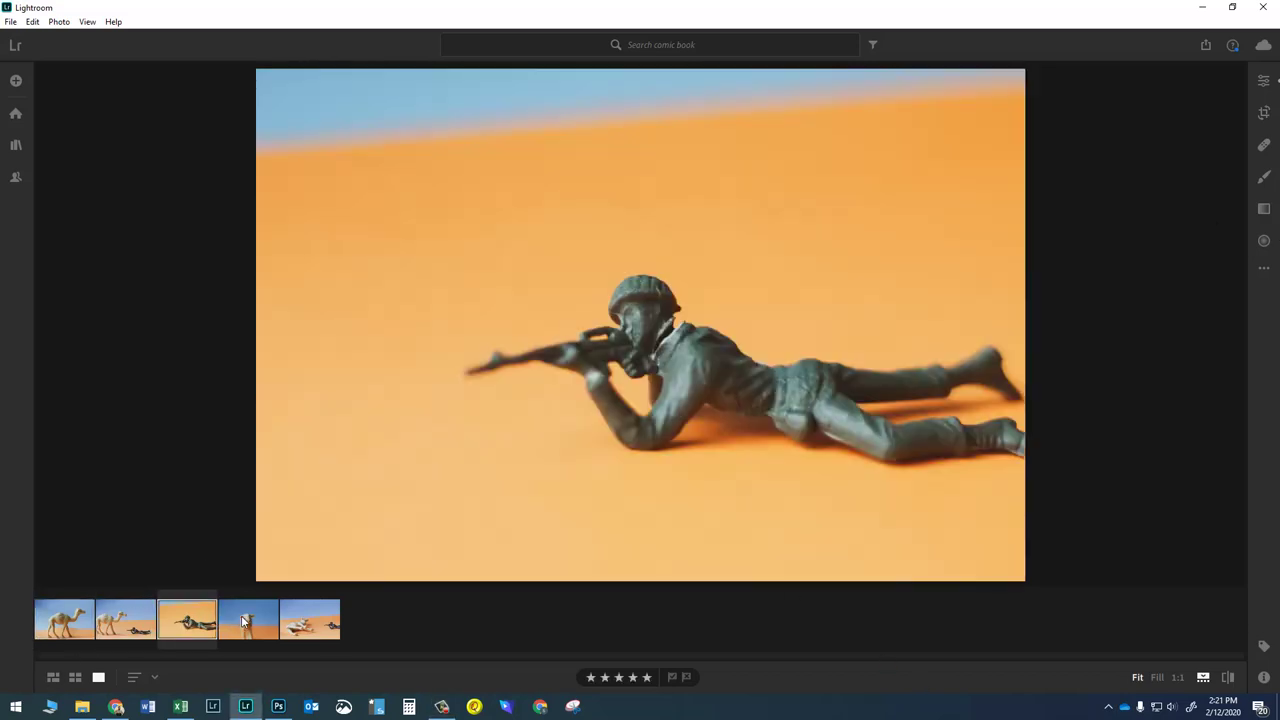
pyautogui.click(243, 622)
pyautogui.click(178, 627)
pyautogui.click(46, 627)
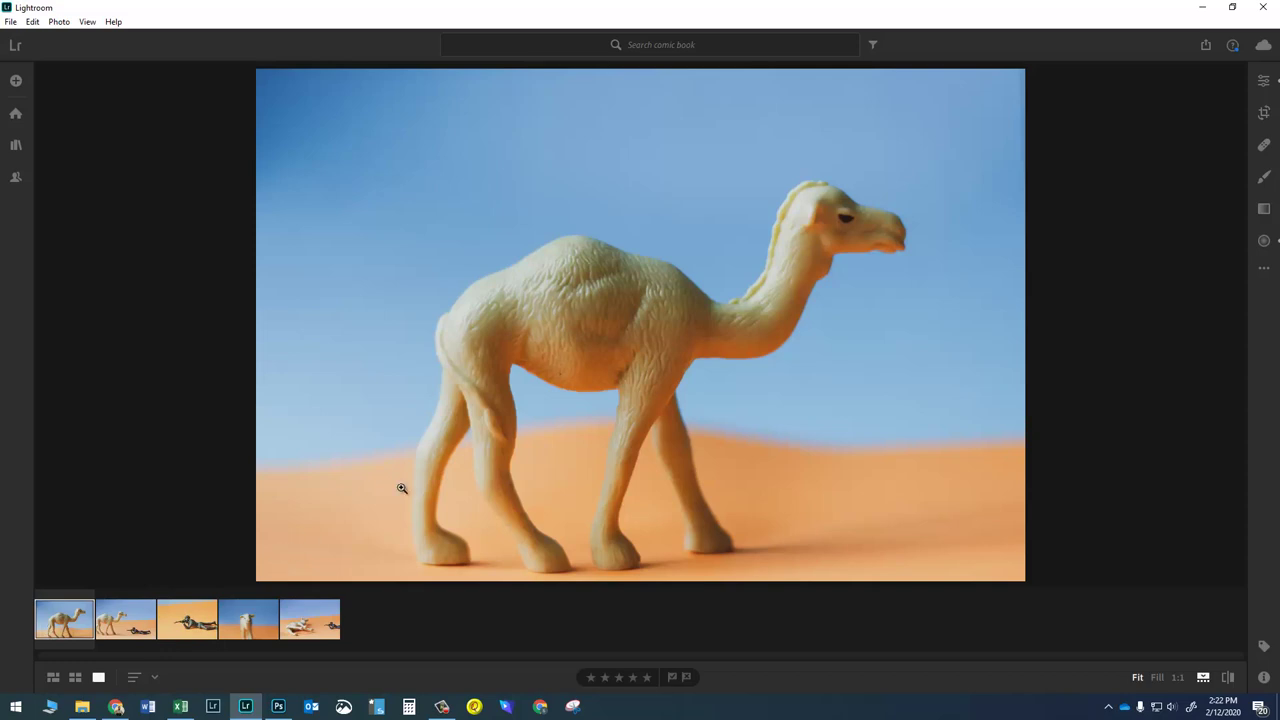
pyautogui.click(1264, 81)
# Trim both sides of the lone camel photo to a nearly square crop, camel shifted left.
pyautogui.click(1264, 113)
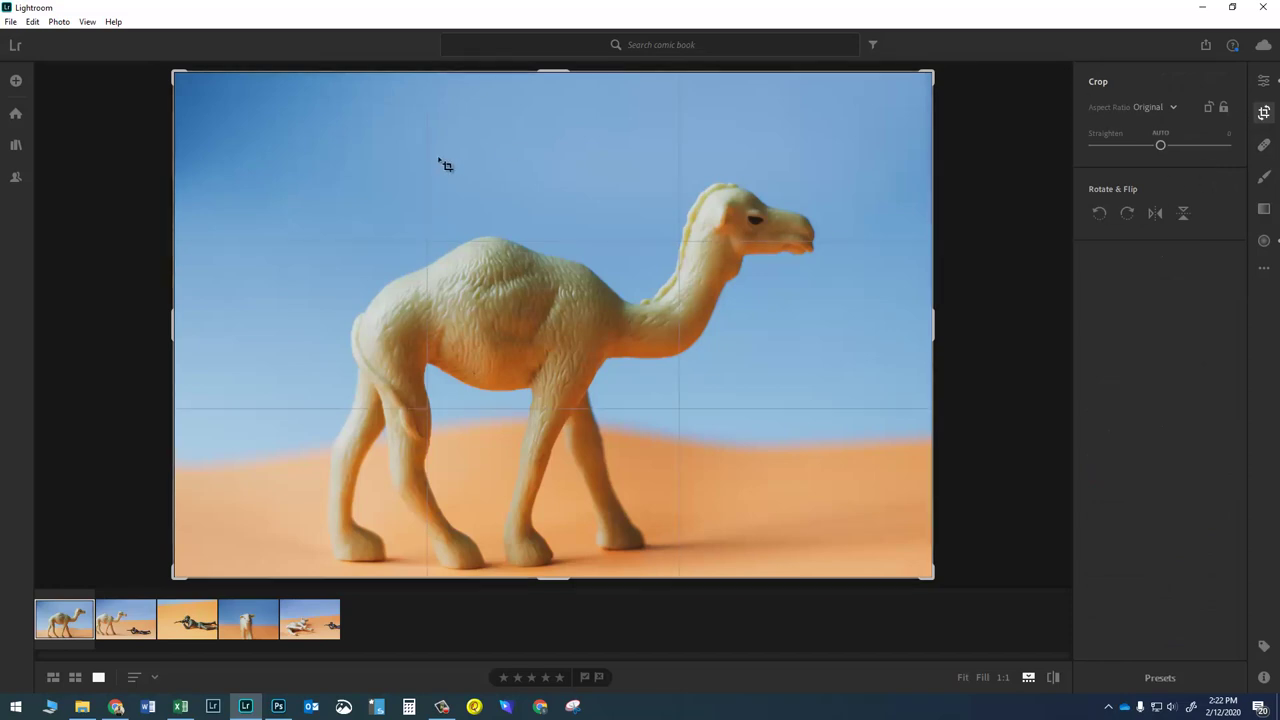
pyautogui.moveTo(186, 305); pyautogui.dragTo(236, 312)
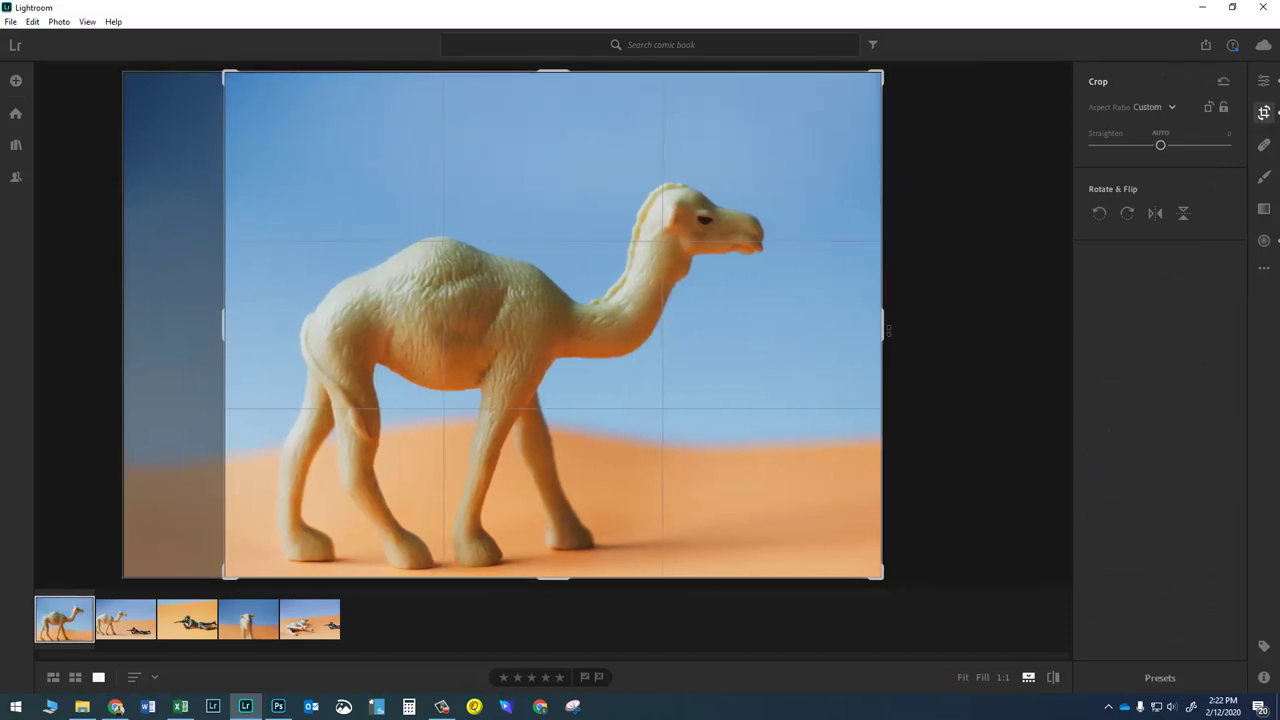
pyautogui.moveTo(885, 330); pyautogui.dragTo(815, 330)
pyautogui.moveTo(727, 373); pyautogui.dragTo(700, 374)
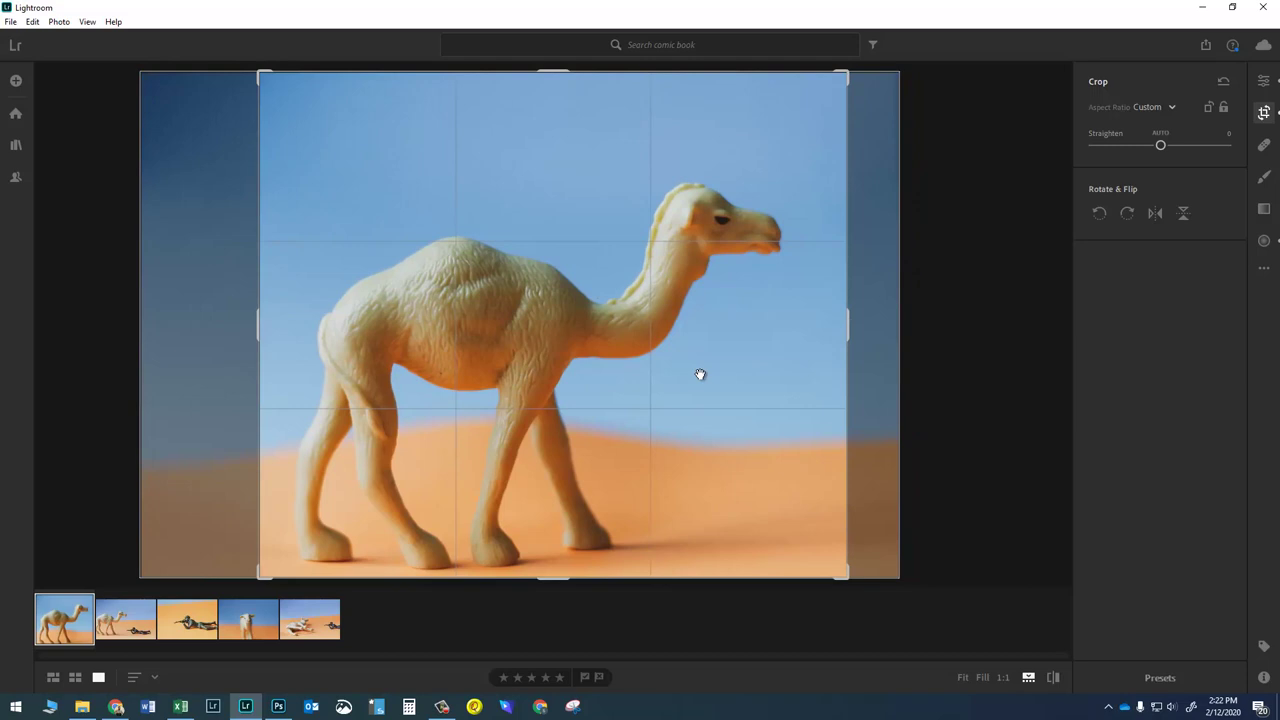
pyautogui.press('Return')
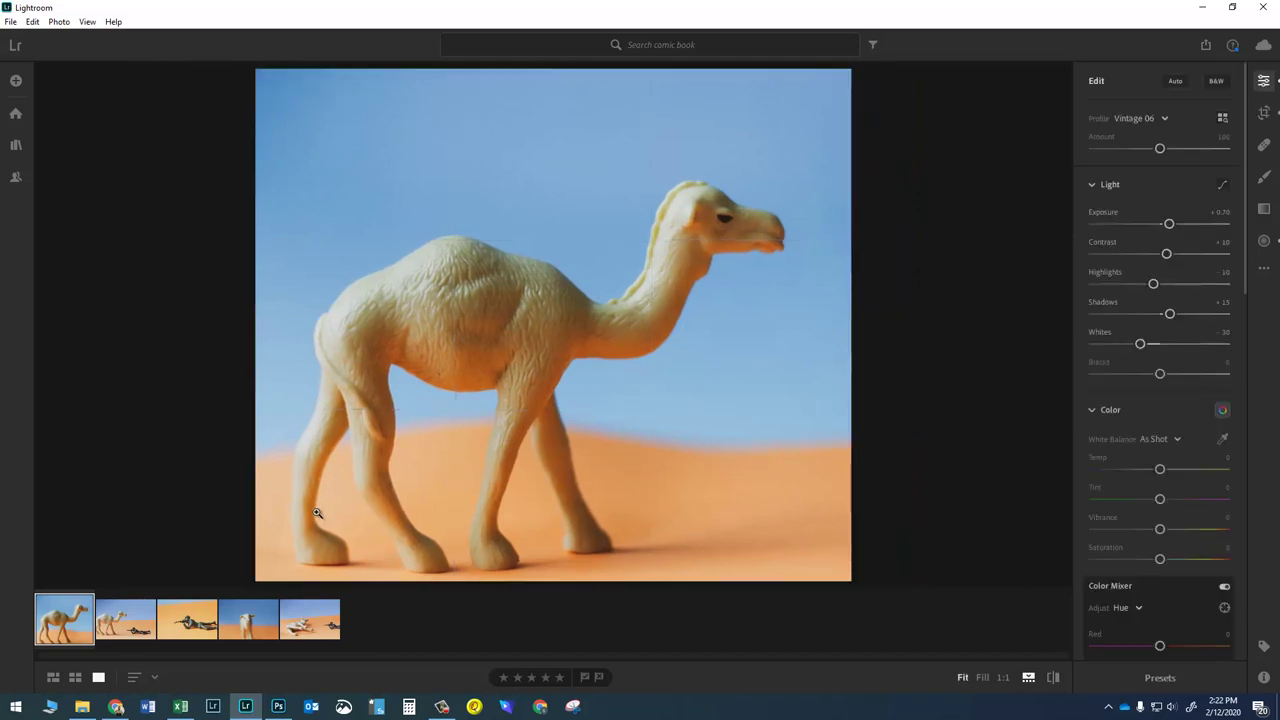
# Trim the right side off the camel-and-soldier photo.
pyautogui.click(145, 628)
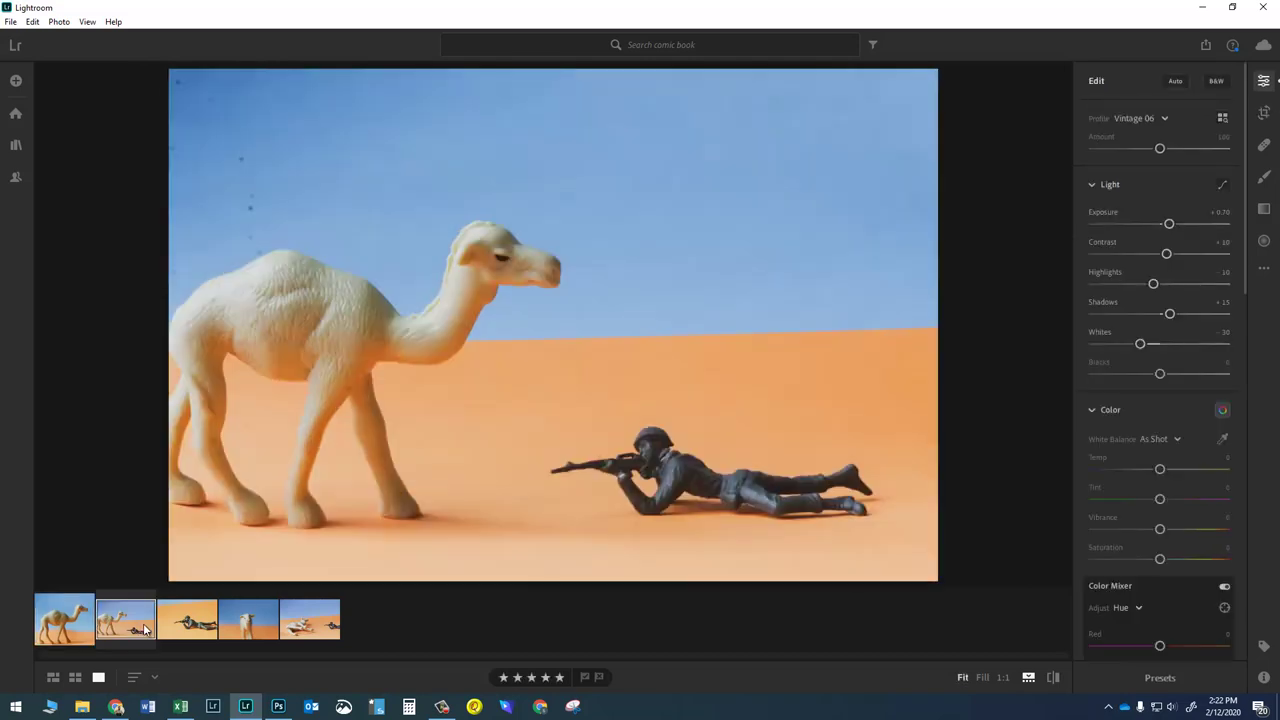
pyautogui.click(1264, 112)
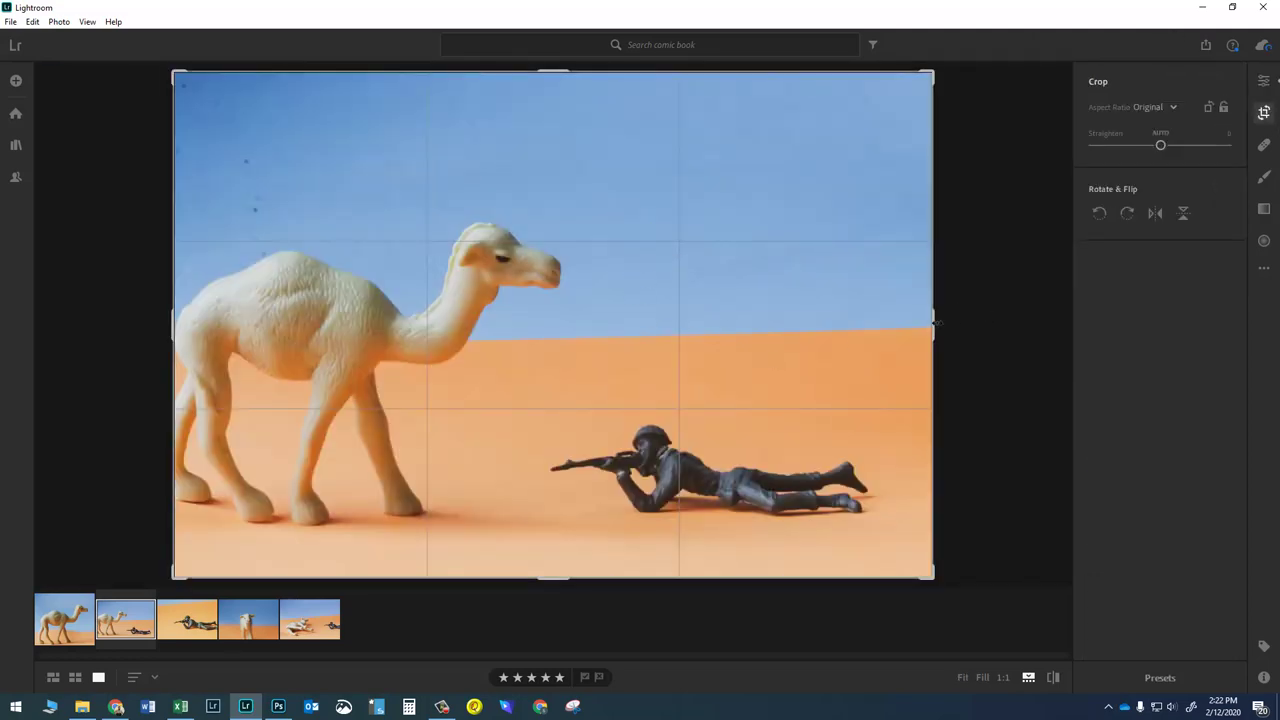
pyautogui.moveTo(935, 325); pyautogui.dragTo(919, 322)
pyautogui.press('Return')
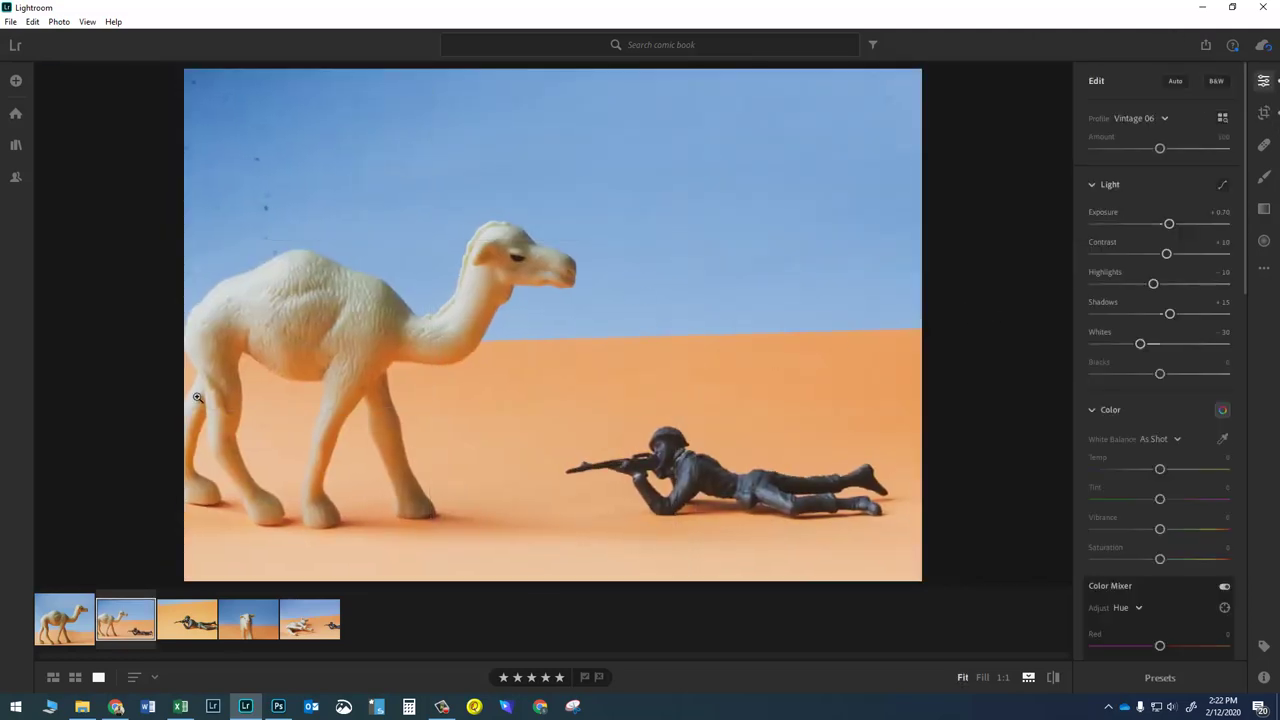
# Crop the lamb photo's left, right and top into a tall portrait frame.
pyautogui.click(262, 632)
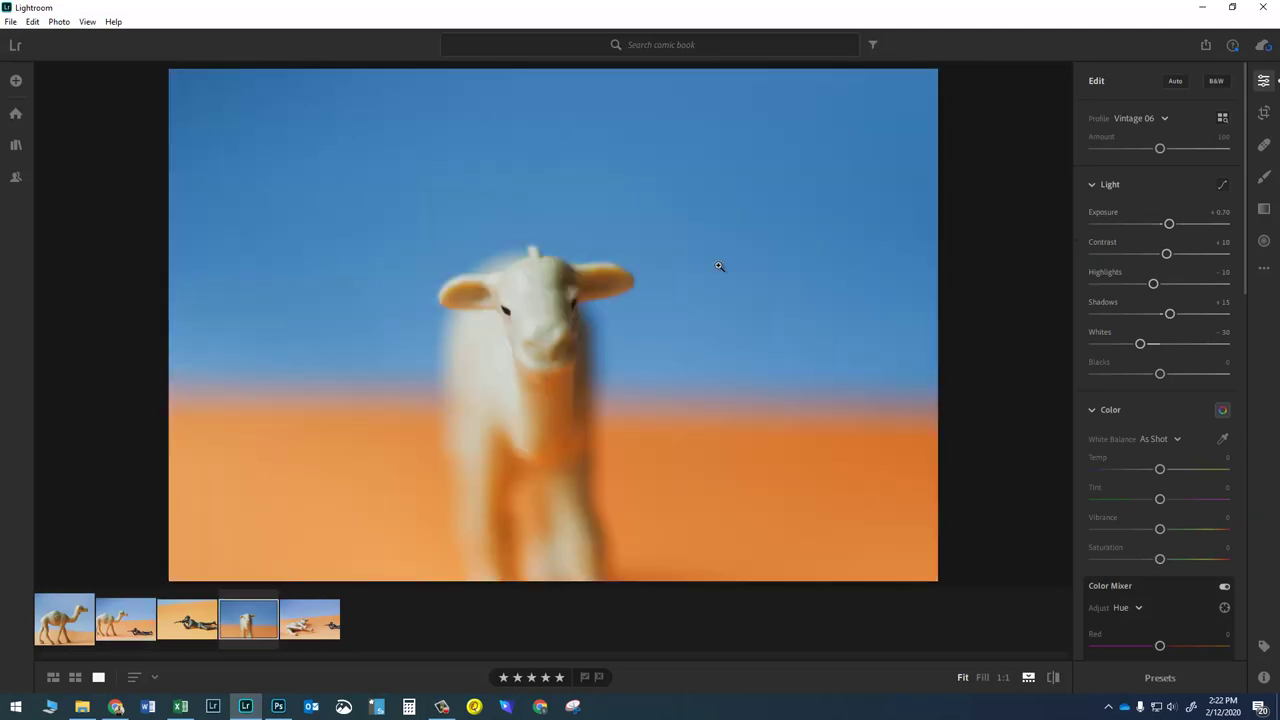
pyautogui.click(1264, 112)
pyautogui.click(1265, 111)
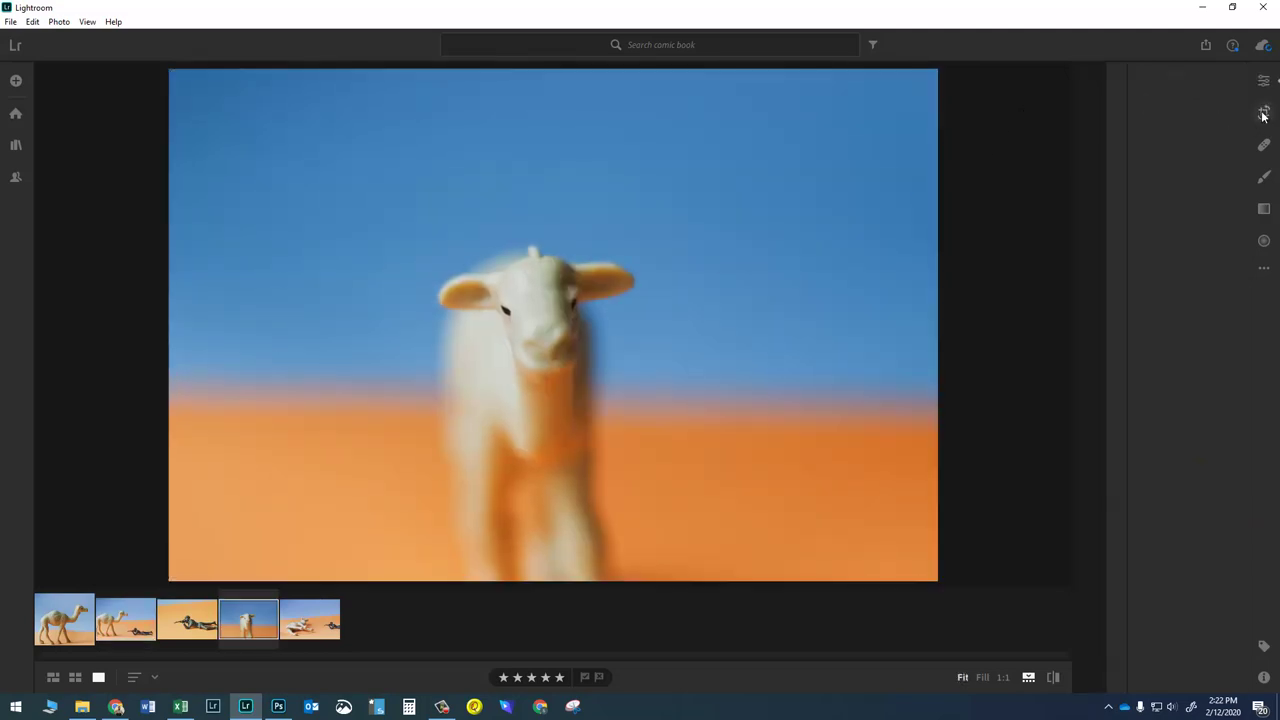
pyautogui.click(1264, 112)
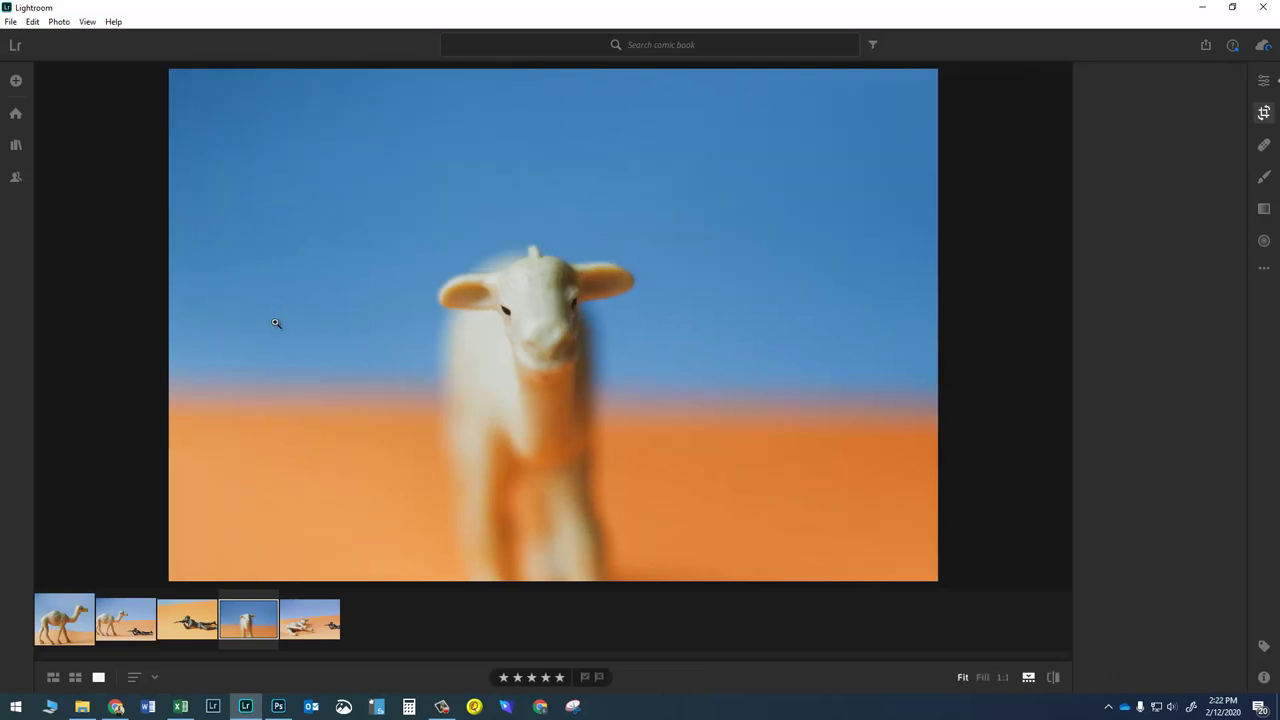
pyautogui.moveTo(176, 324); pyautogui.dragTo(269, 333)
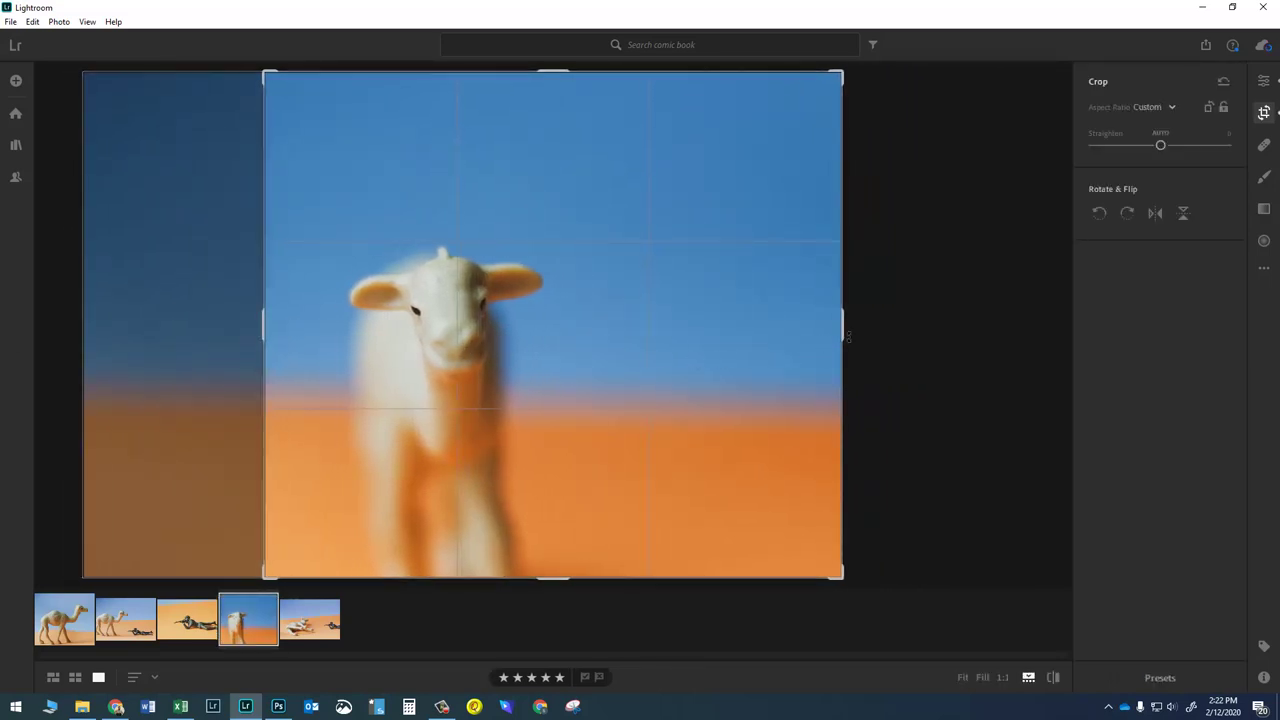
pyautogui.moveTo(843, 323); pyautogui.dragTo(752, 333)
pyautogui.moveTo(548, 80); pyautogui.dragTo(570, 111)
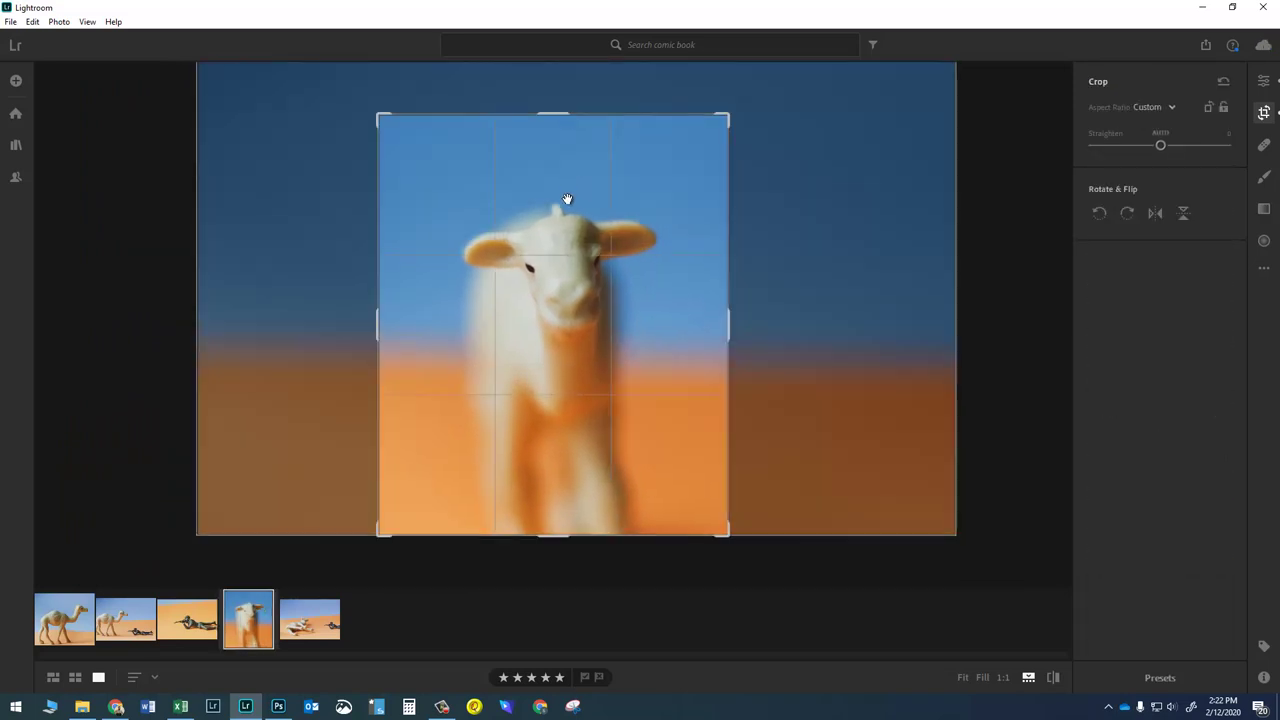
pyautogui.press('Return')
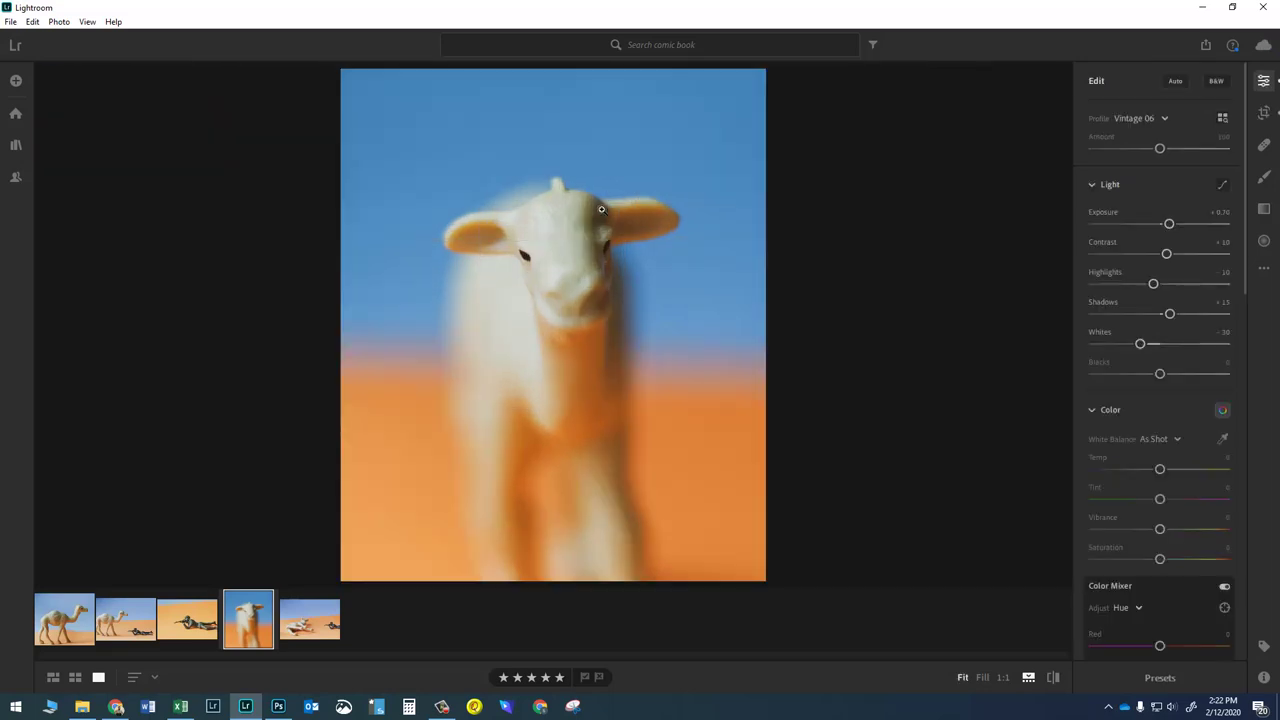
pyautogui.press('Right')
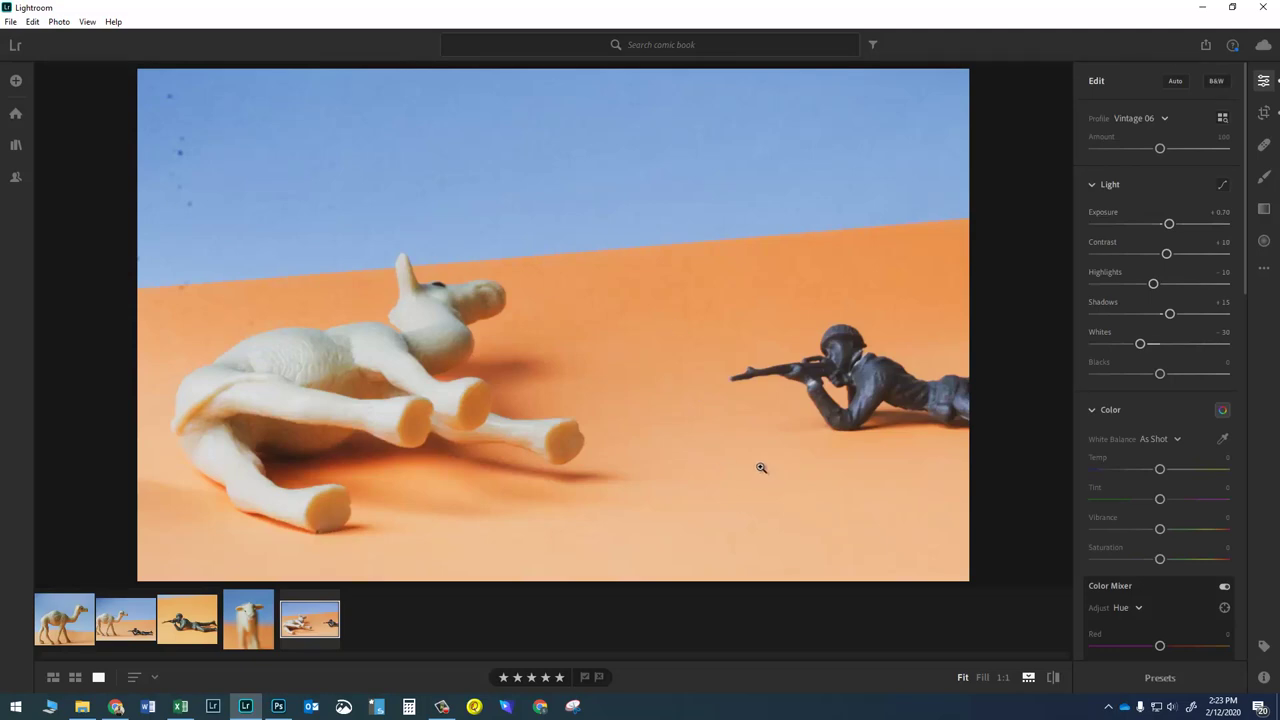
# Create a new 20 × 5 inch Photoshop document at 300 ppi with a white background.
pyautogui.click(278, 706)
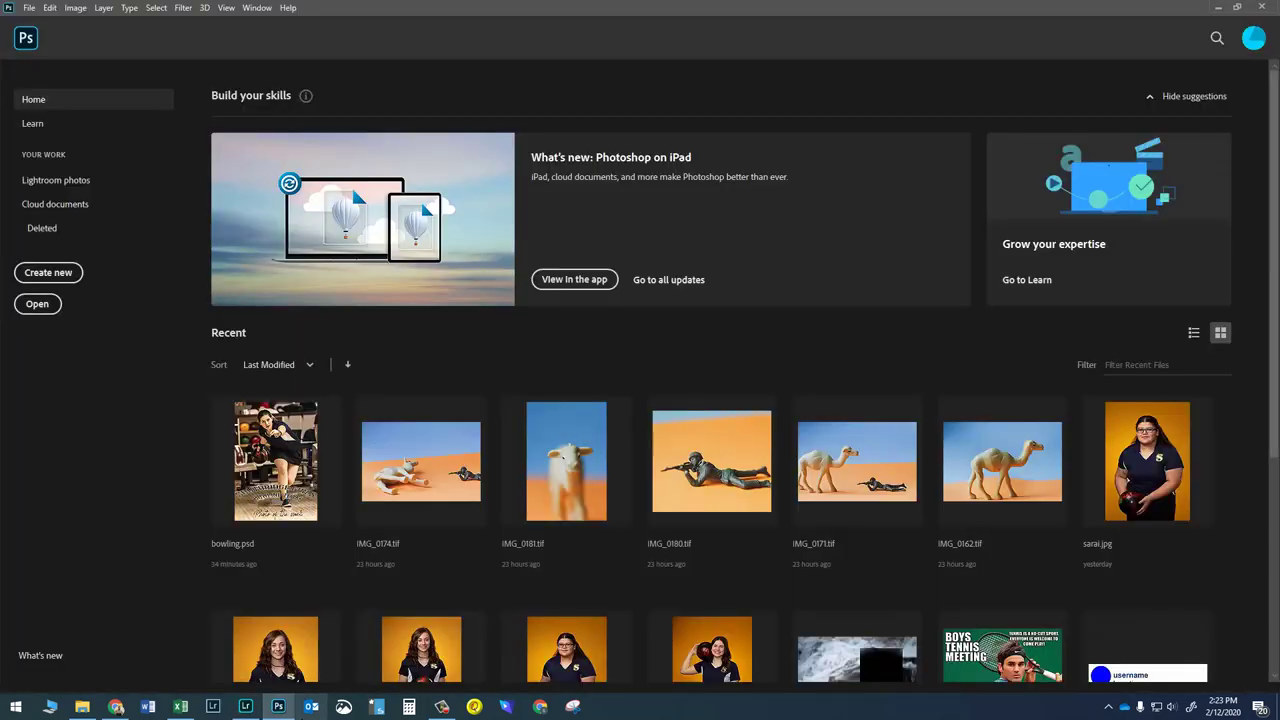
pyautogui.click(29, 7)
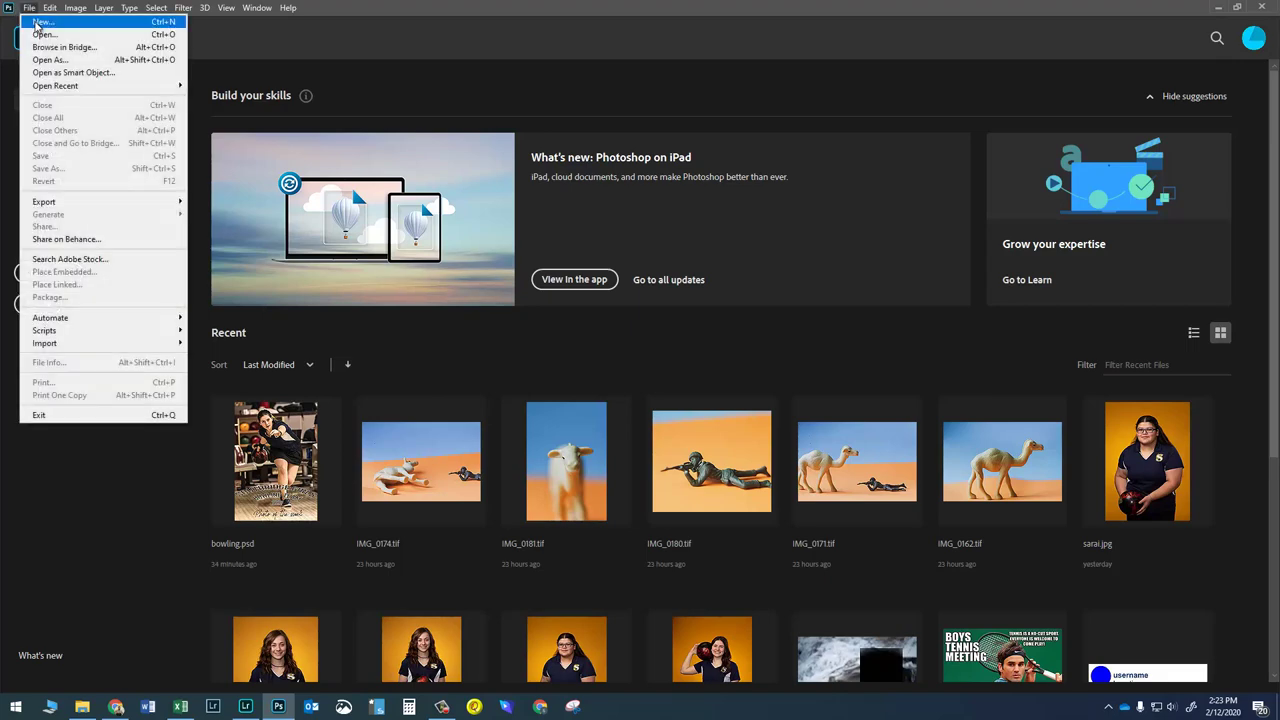
pyautogui.click(4, 333)
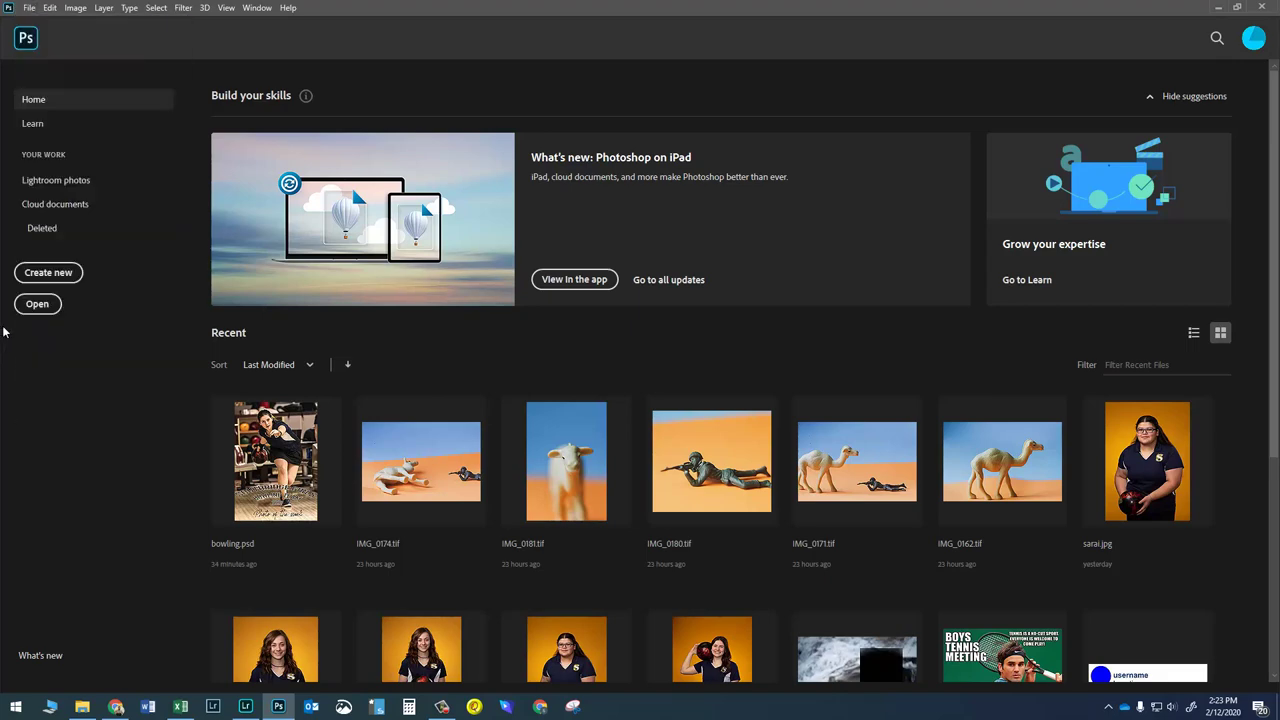
pyautogui.click(52, 273)
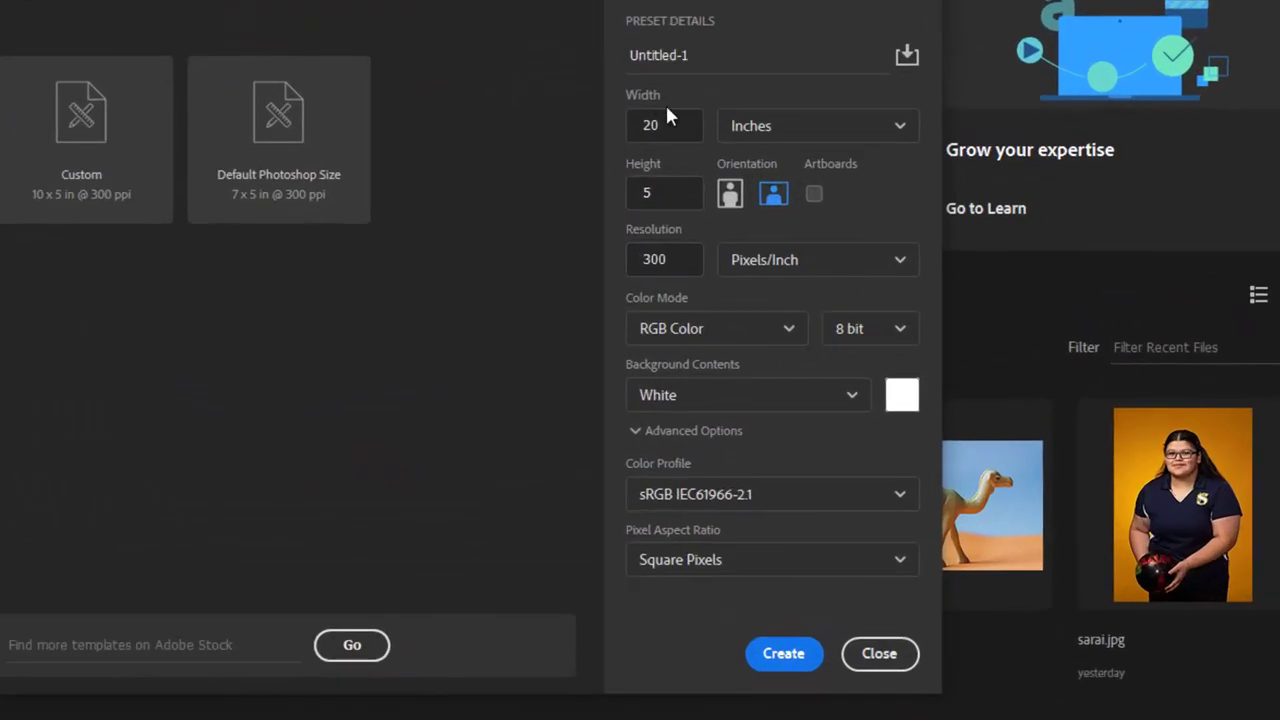
pyautogui.click(797, 132)
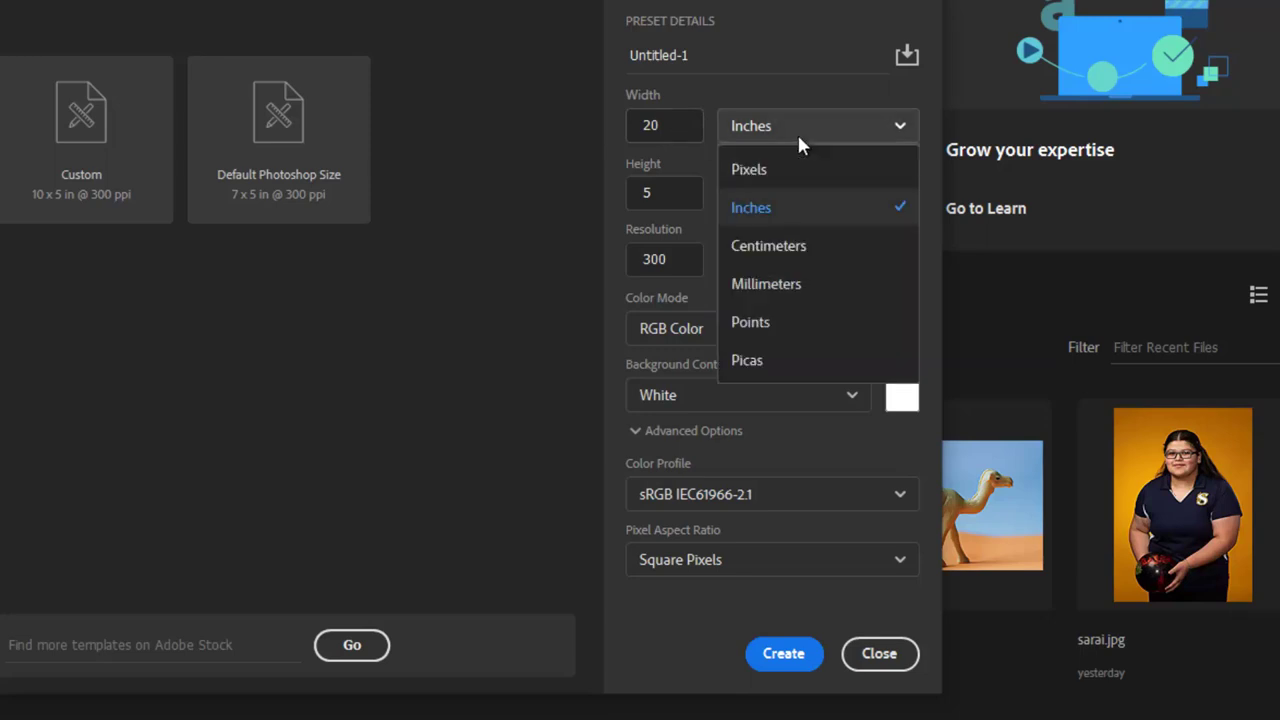
pyautogui.click(786, 209)
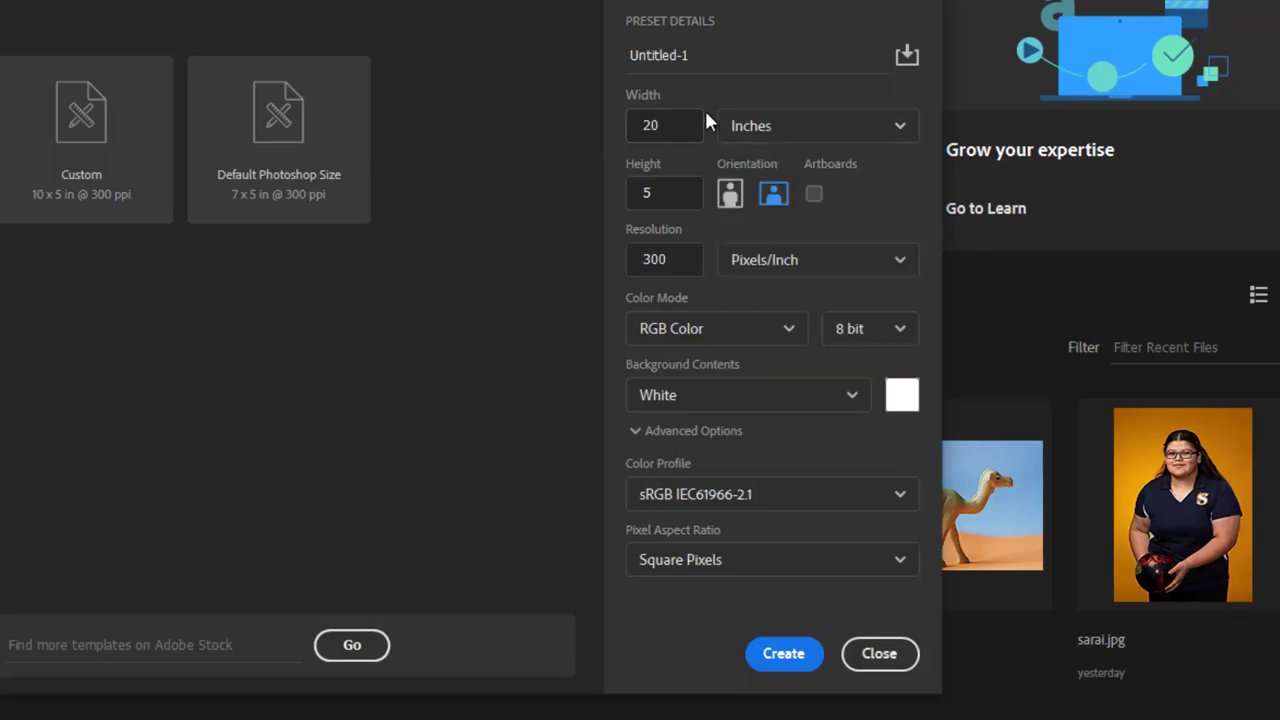
pyautogui.click(676, 193)
pyautogui.click(671, 400)
pyautogui.click(699, 432)
pyautogui.click(785, 660)
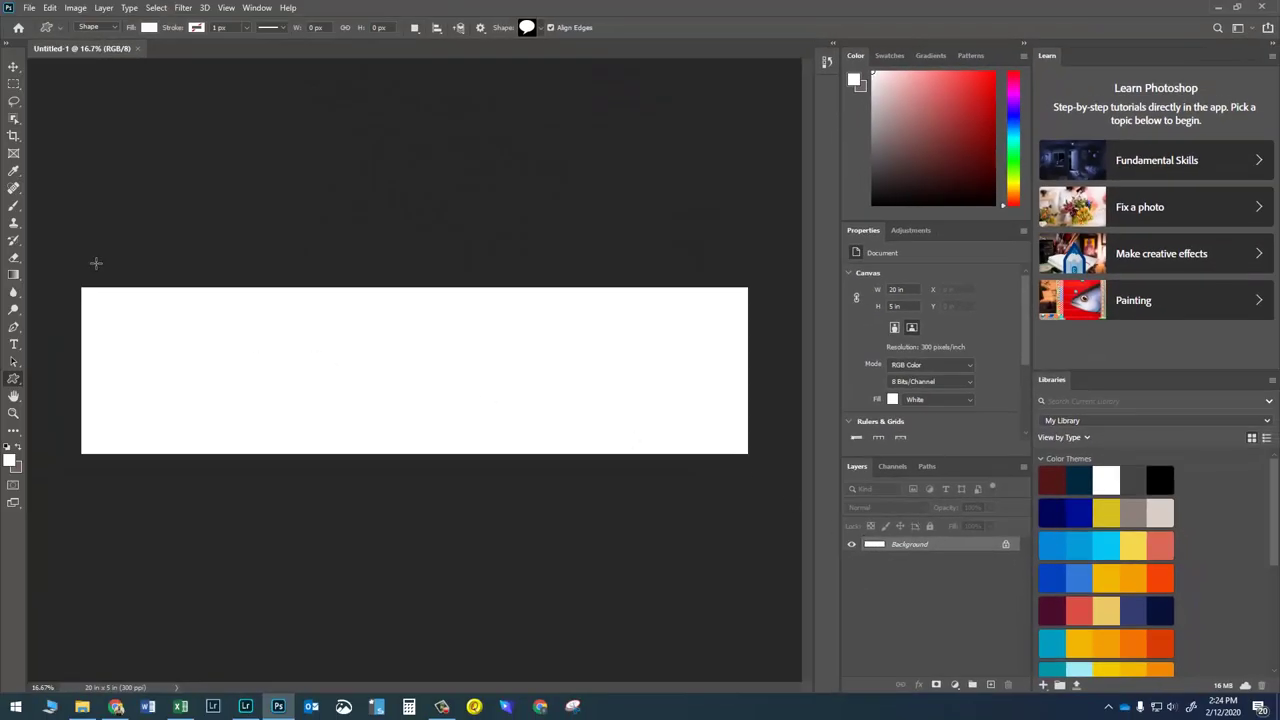
# Show the rulers and check the ruler measurement units, leaving them unchanged.
pyautogui.hotkey('ctrl', 'r')
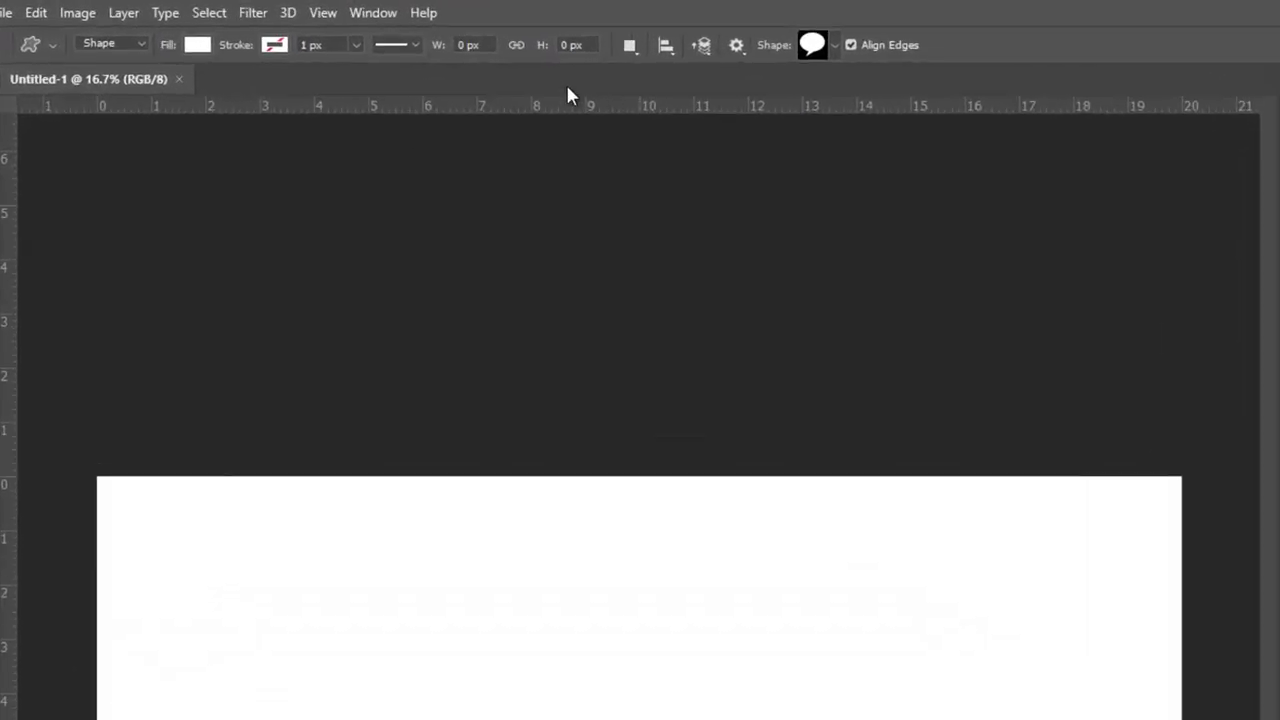
pyautogui.rightClick(448, 150)
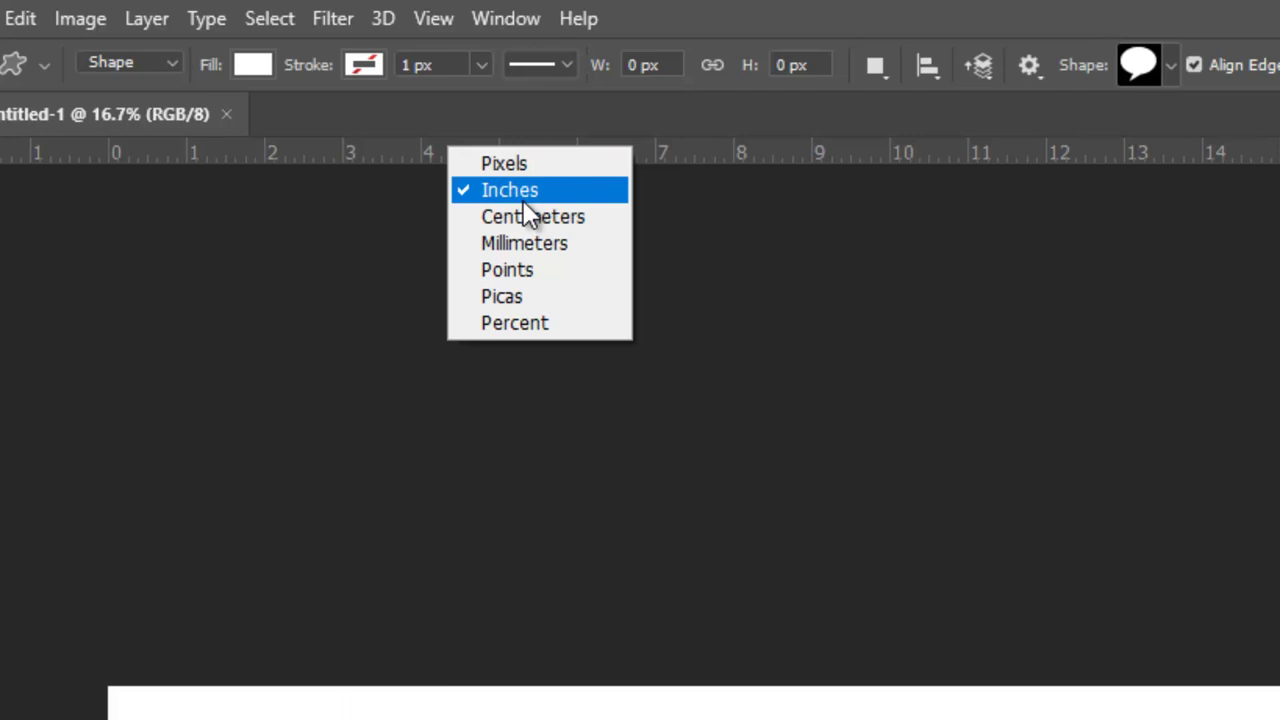
pyautogui.press('Escape')
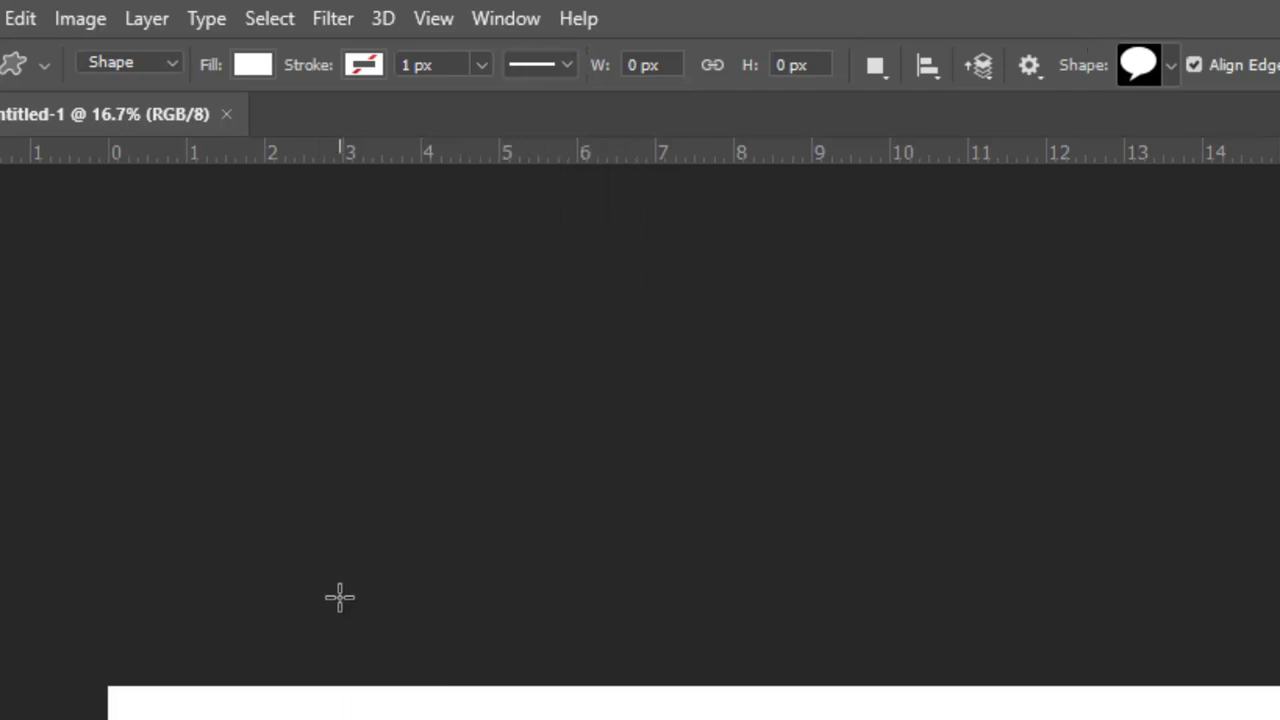
pyautogui.scroll(1, 343, 620)
pyautogui.scroll(5, 102, 700)
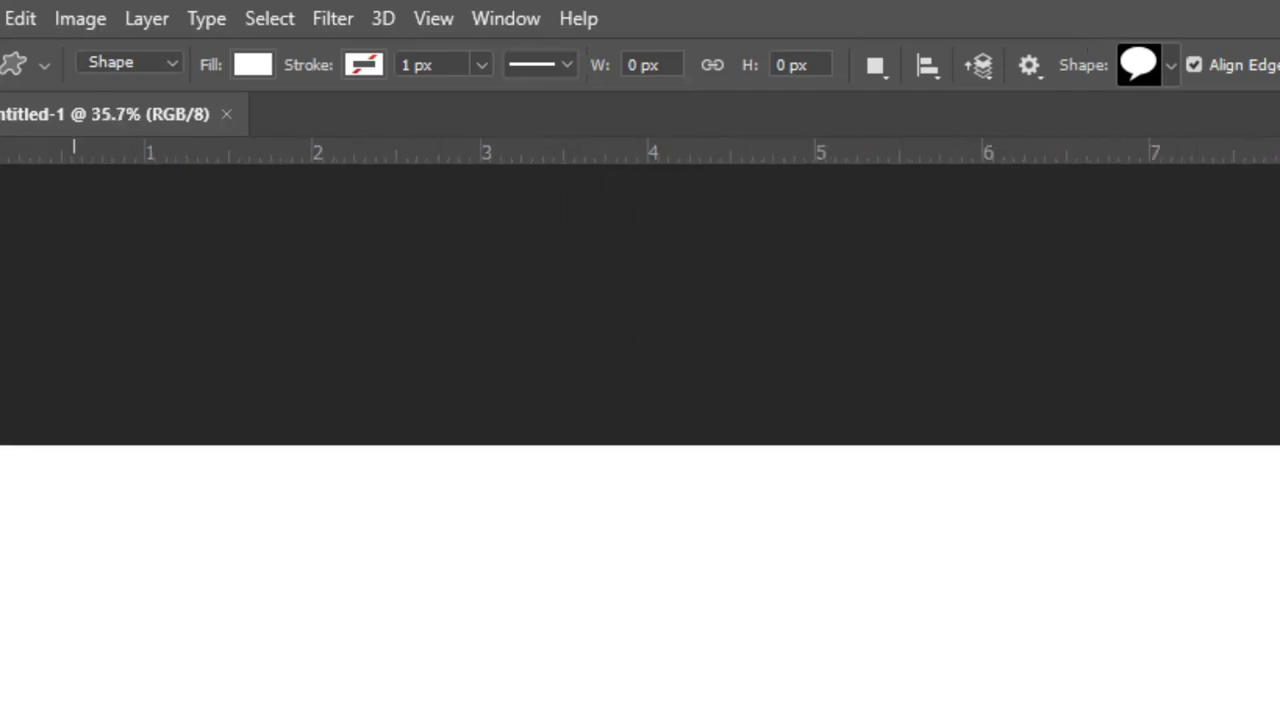
pyautogui.scroll(2, 700, 480)
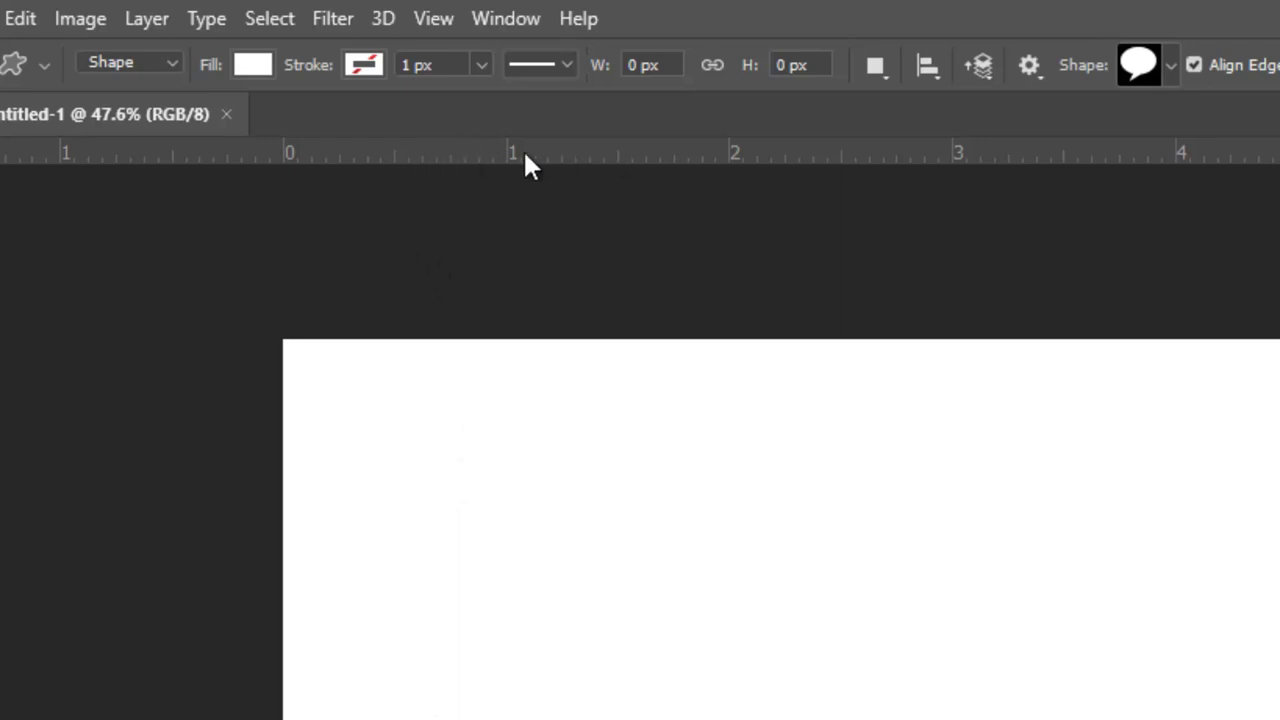
# Add guides at the canvas top, about 0.25 in from the left edge, and near the bottom.
pyautogui.moveTo(560, 157); pyautogui.dragTo(562, 395)
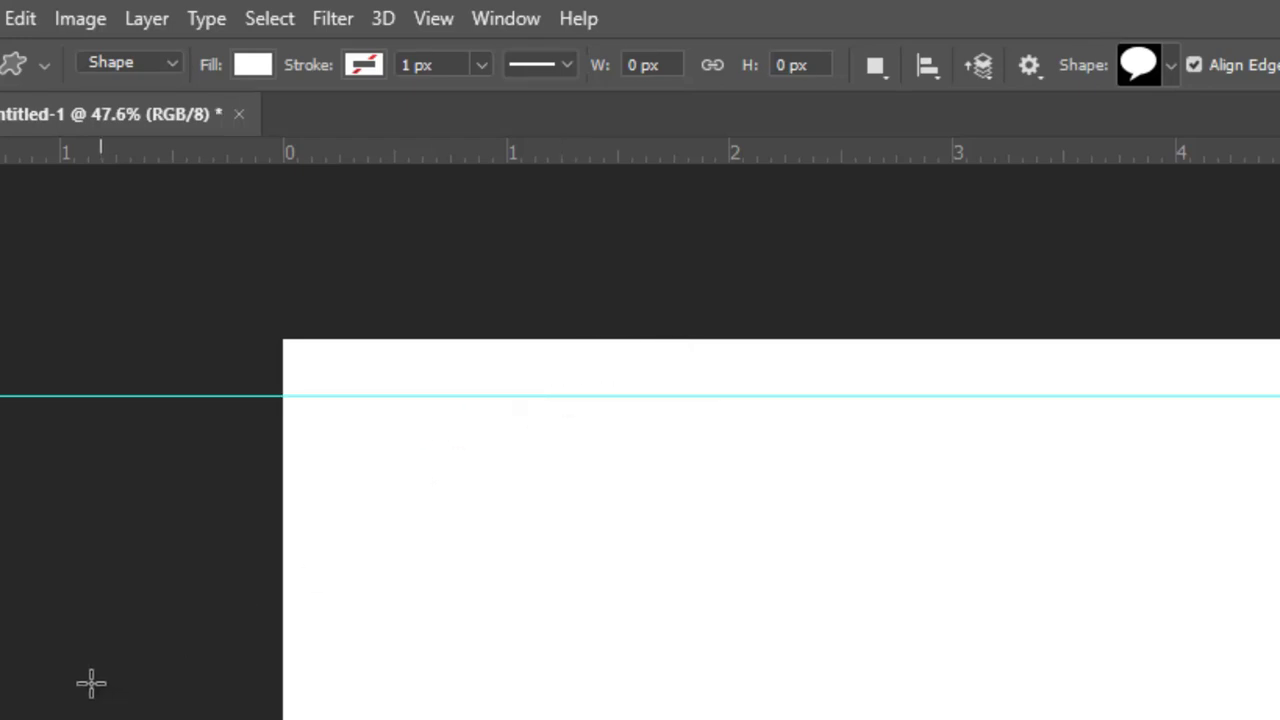
pyautogui.moveTo(5, 670); pyautogui.dragTo(340, 704)
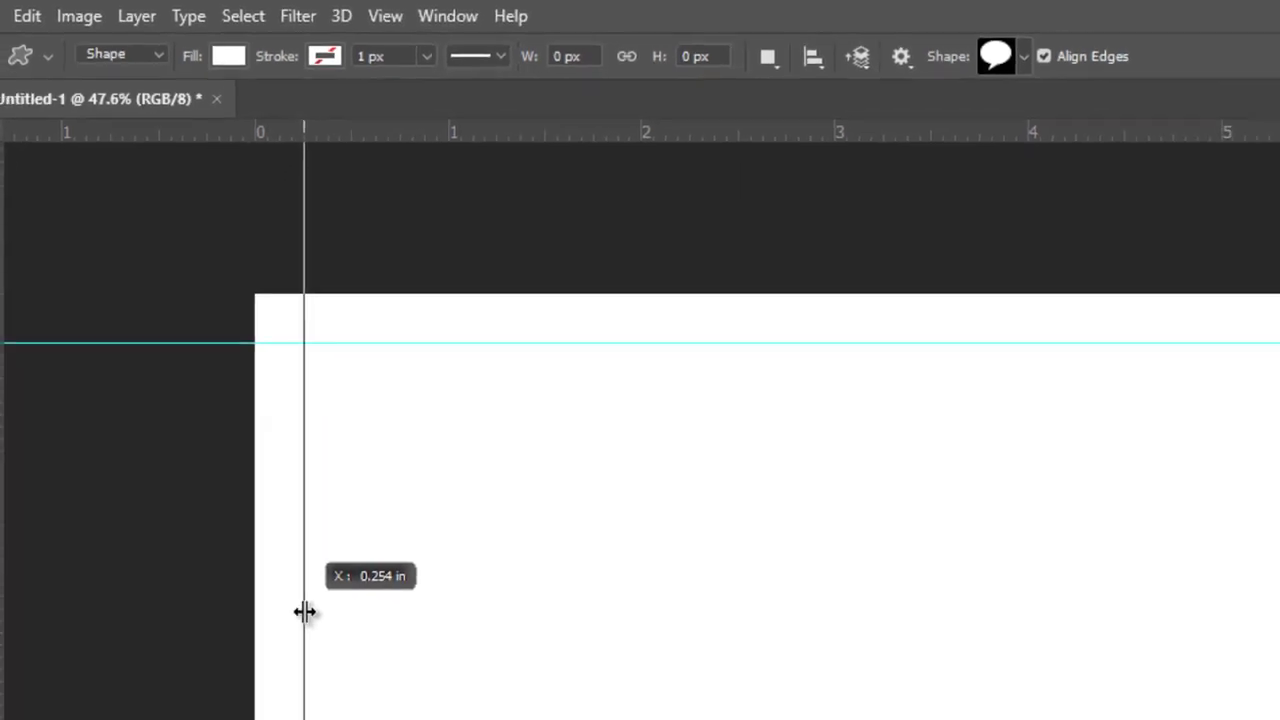
pyautogui.moveTo(305, 612); pyautogui.dragTo(305, 612)
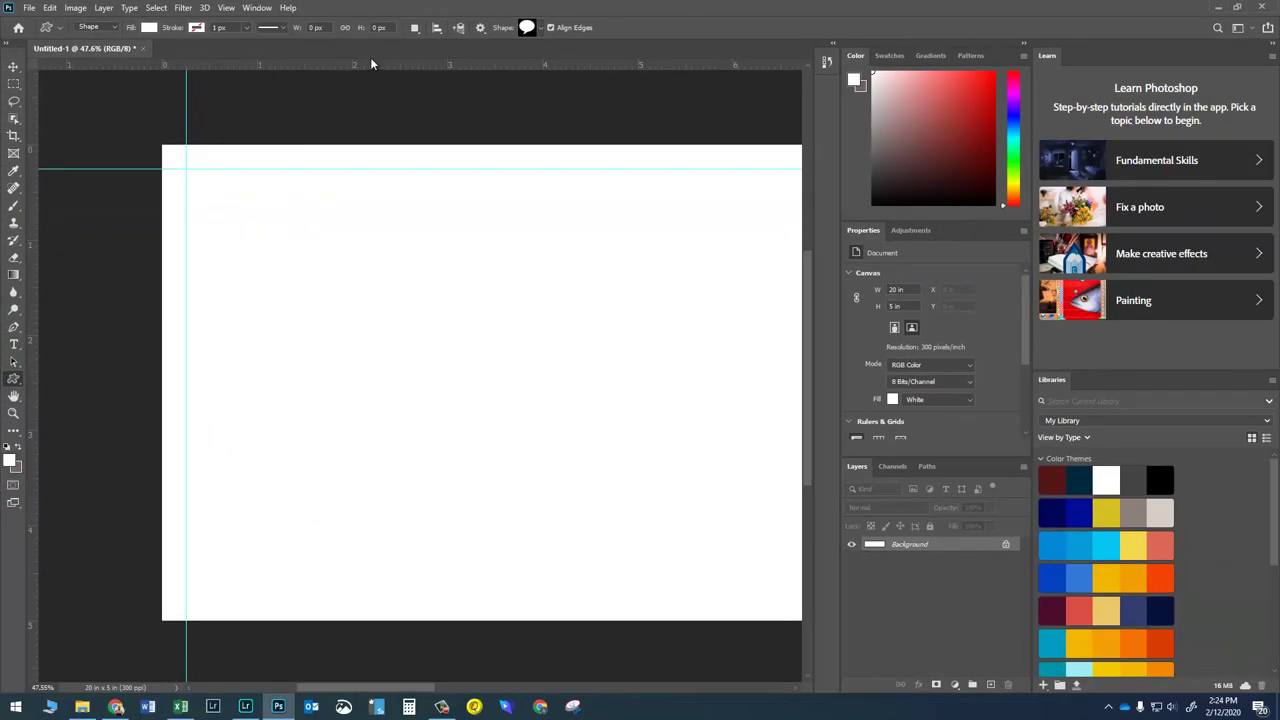
pyautogui.moveTo(369, 64); pyautogui.dragTo(345, 598)
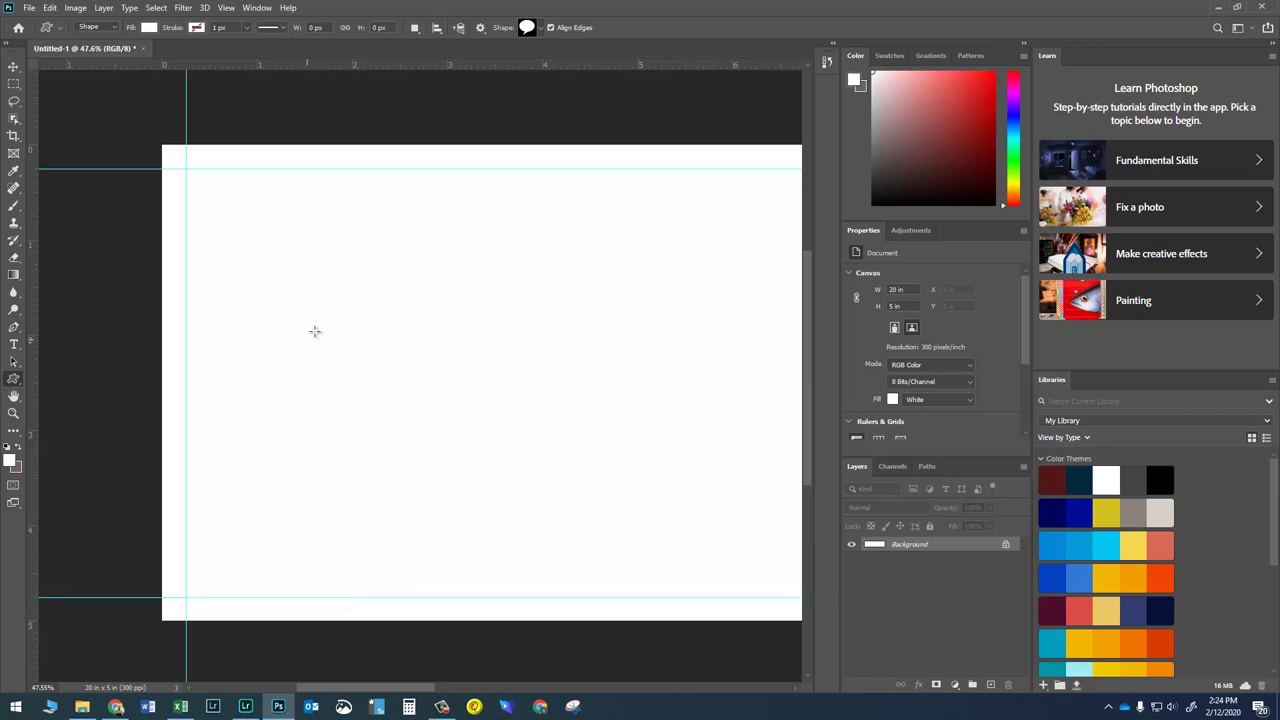
pyautogui.scroll(-4, 360, 350)
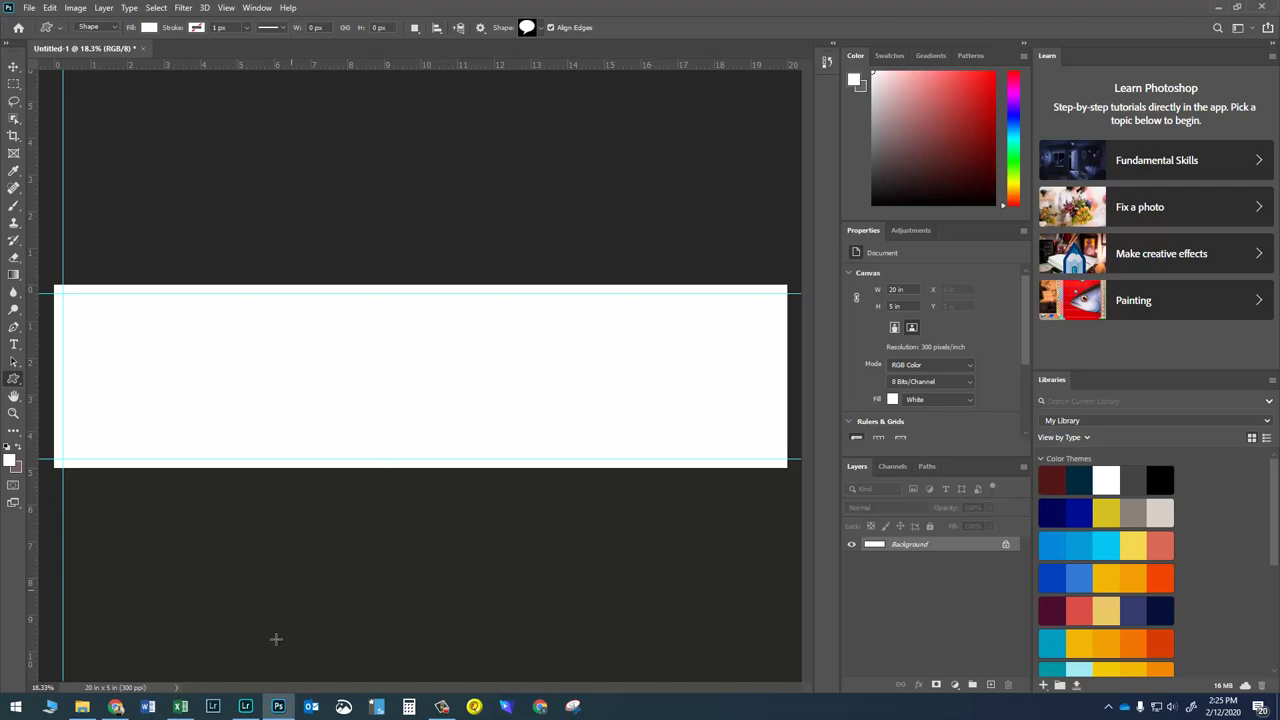
# Send the standing camel photo from Lightroom to Photoshop with Ctrl+E, opening IMG_0162.tif.
pyautogui.click(246, 706)
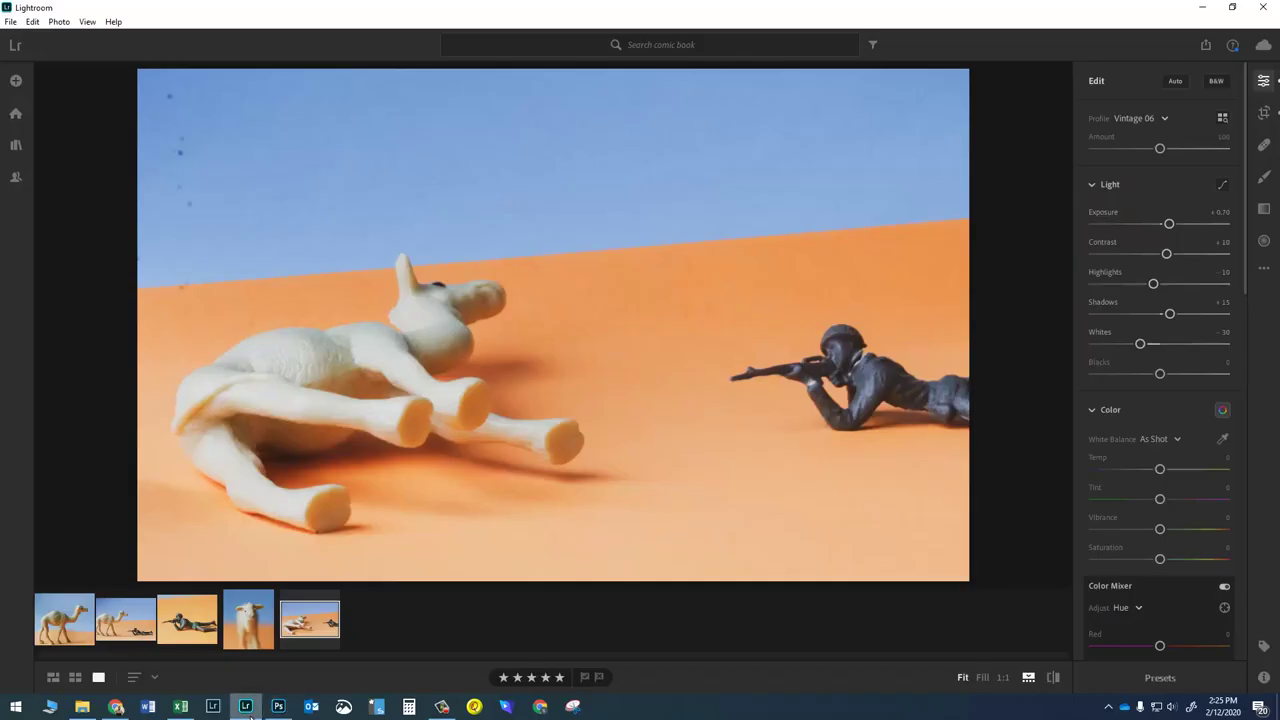
pyautogui.click(73, 628)
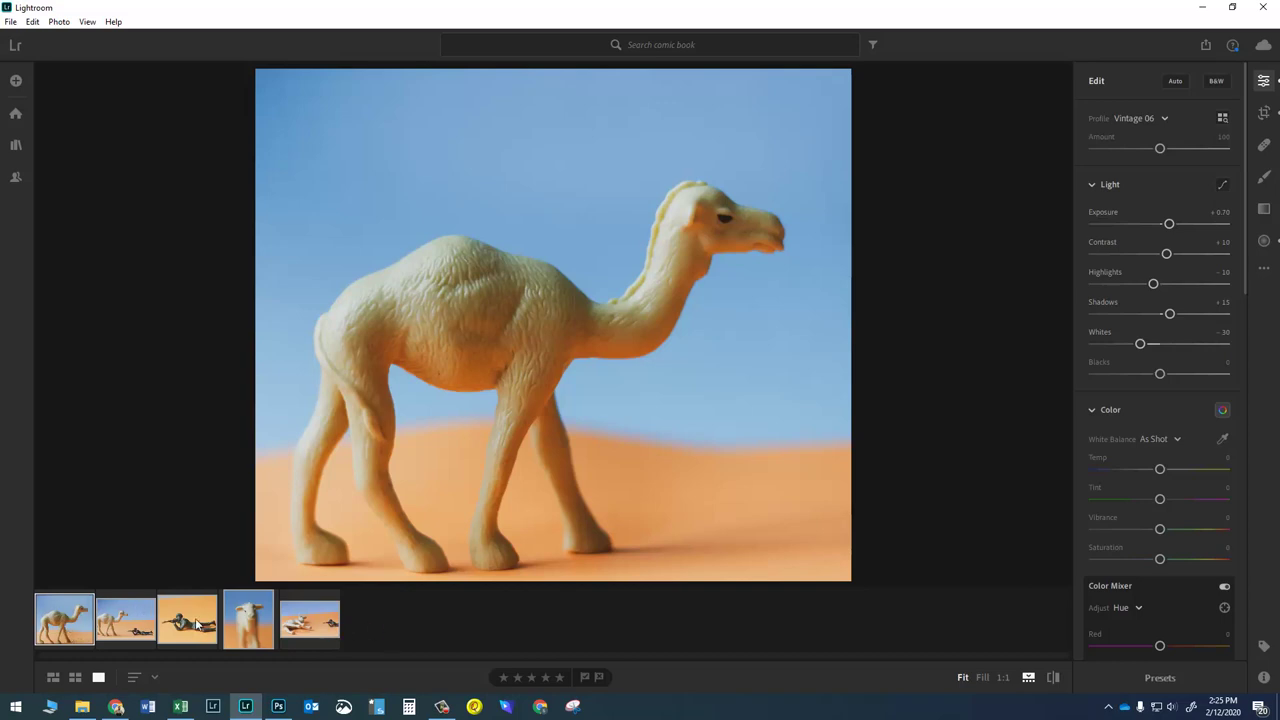
pyautogui.click(394, 624)
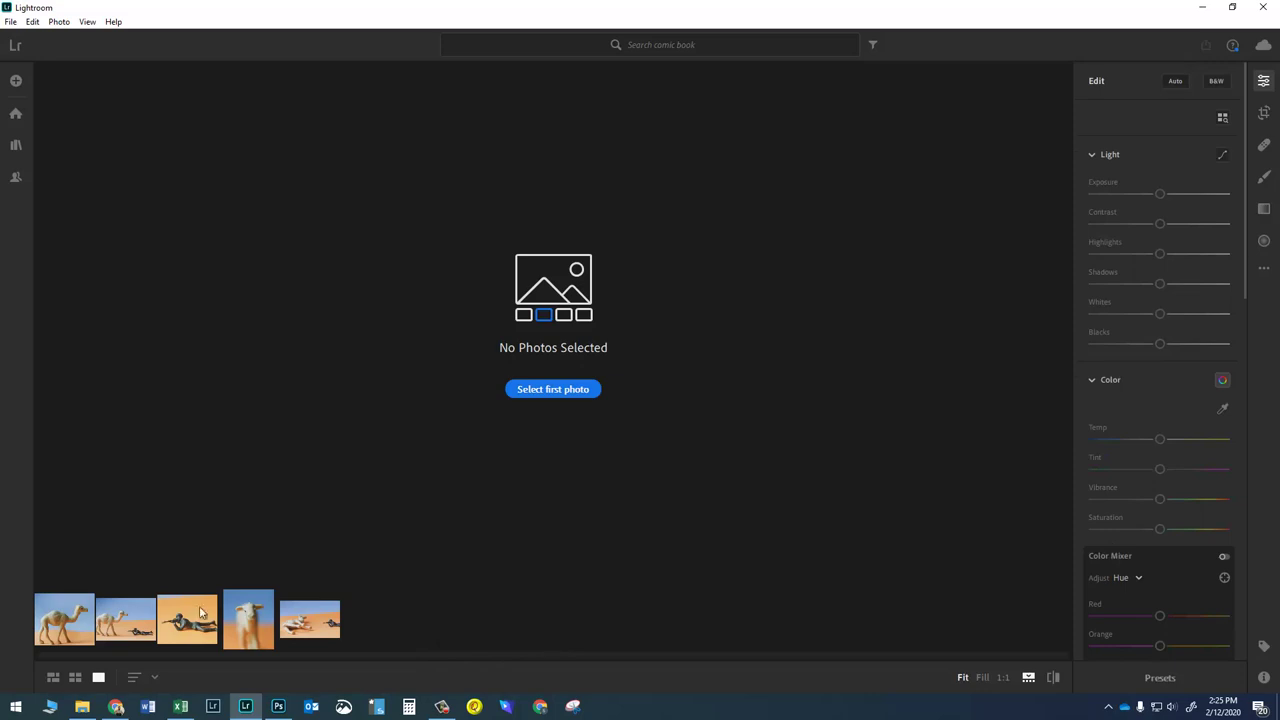
pyautogui.click(57, 623)
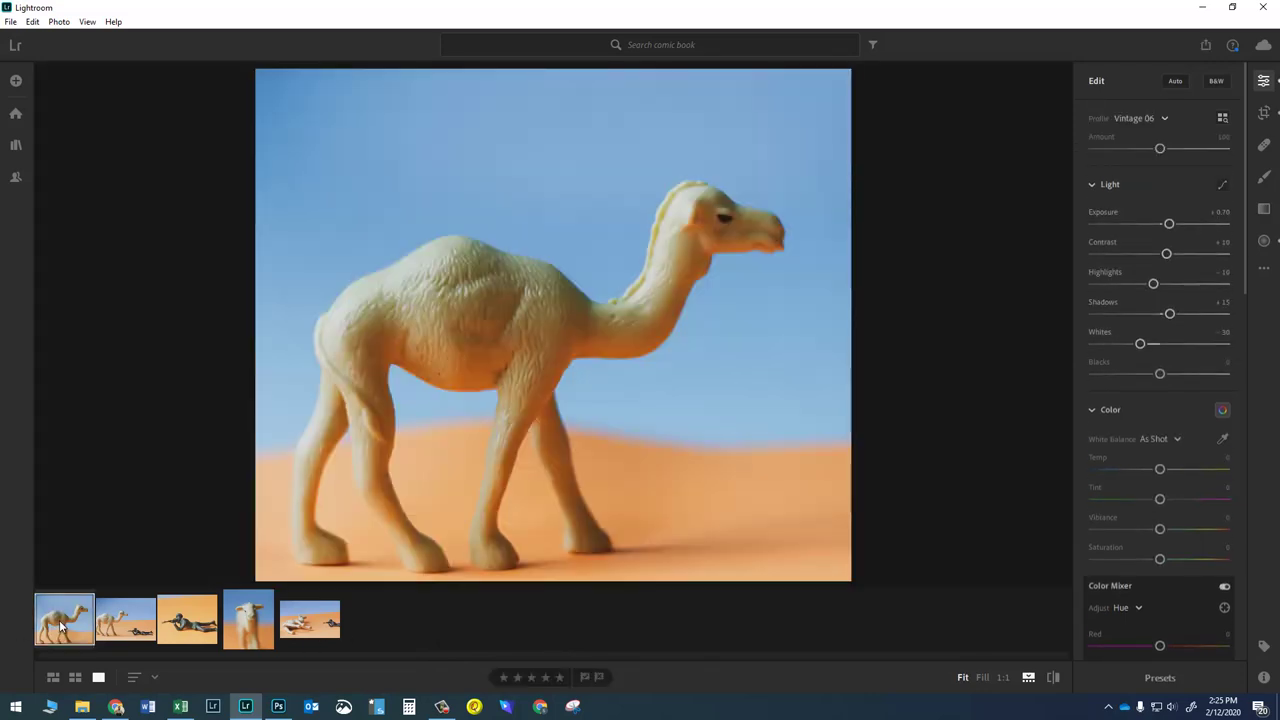
pyautogui.hotkey('ctrl', 'e')
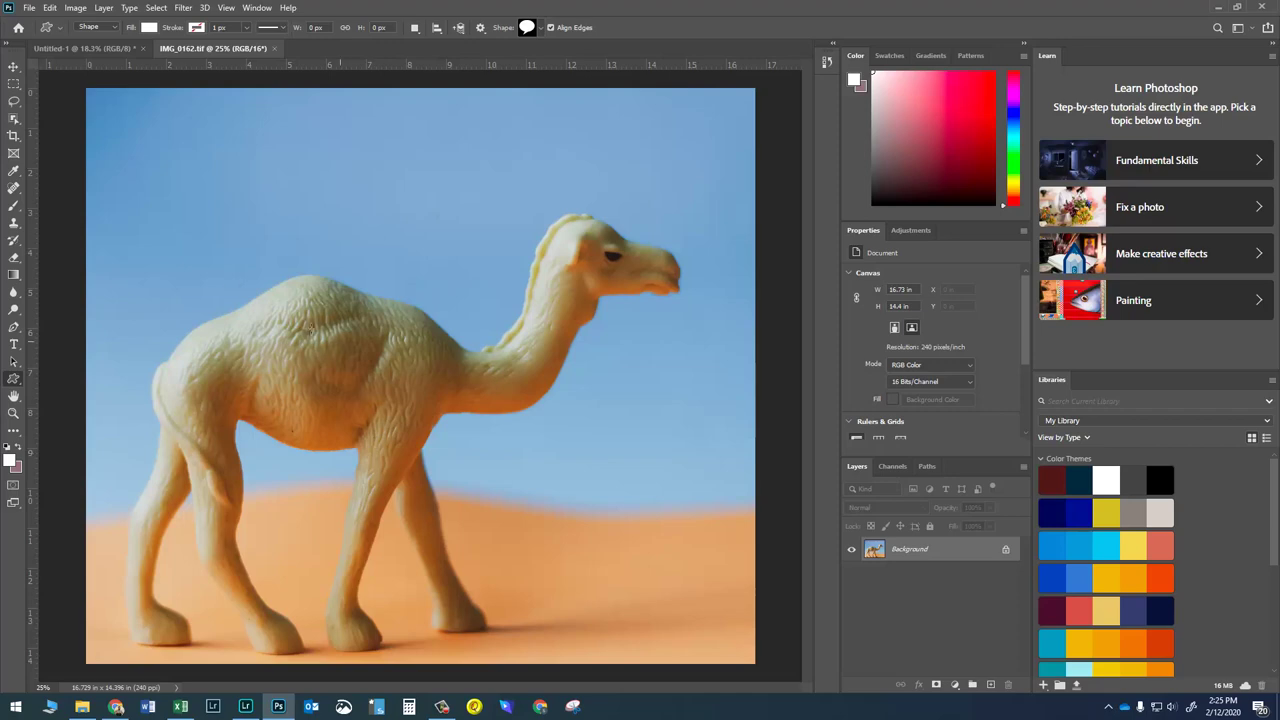
# Drag the camel photo from IMG_0162 into the Untitled-1 comic canvas as Layer 1.
pyautogui.click(14, 67)
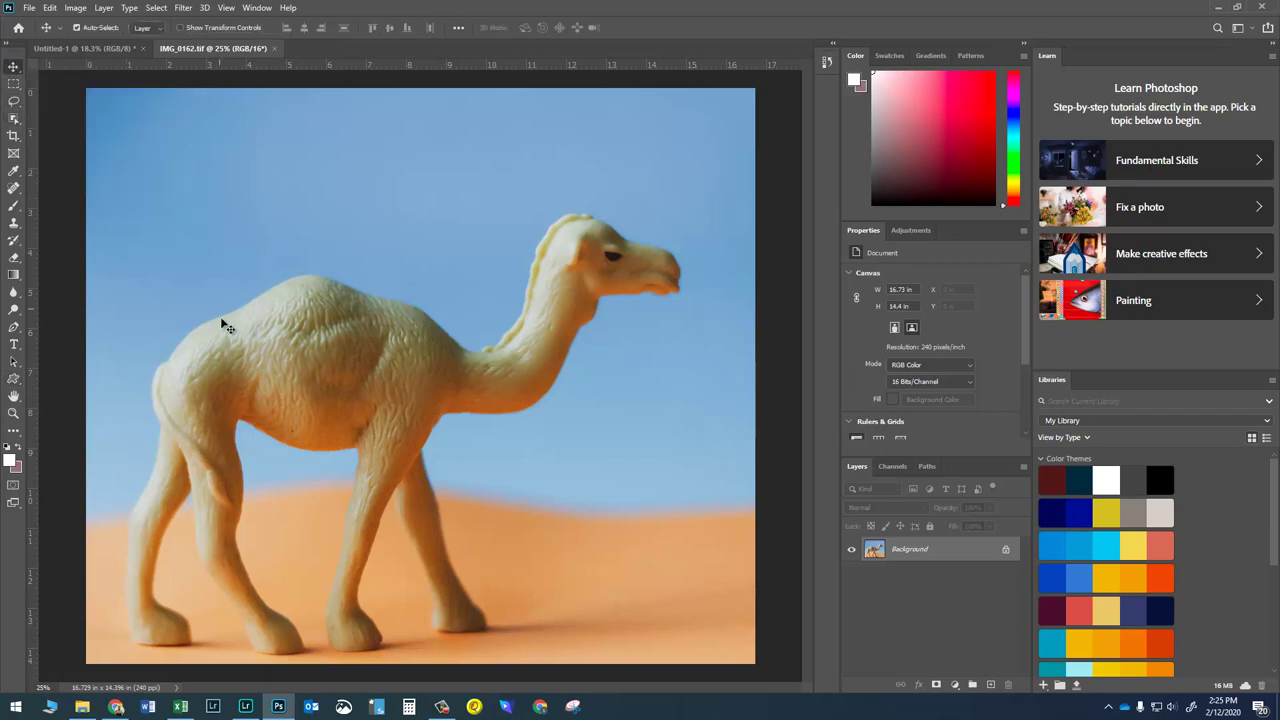
pyautogui.click(106, 49)
pyautogui.moveTo(106, 49); pyautogui.dragTo(206, 340)
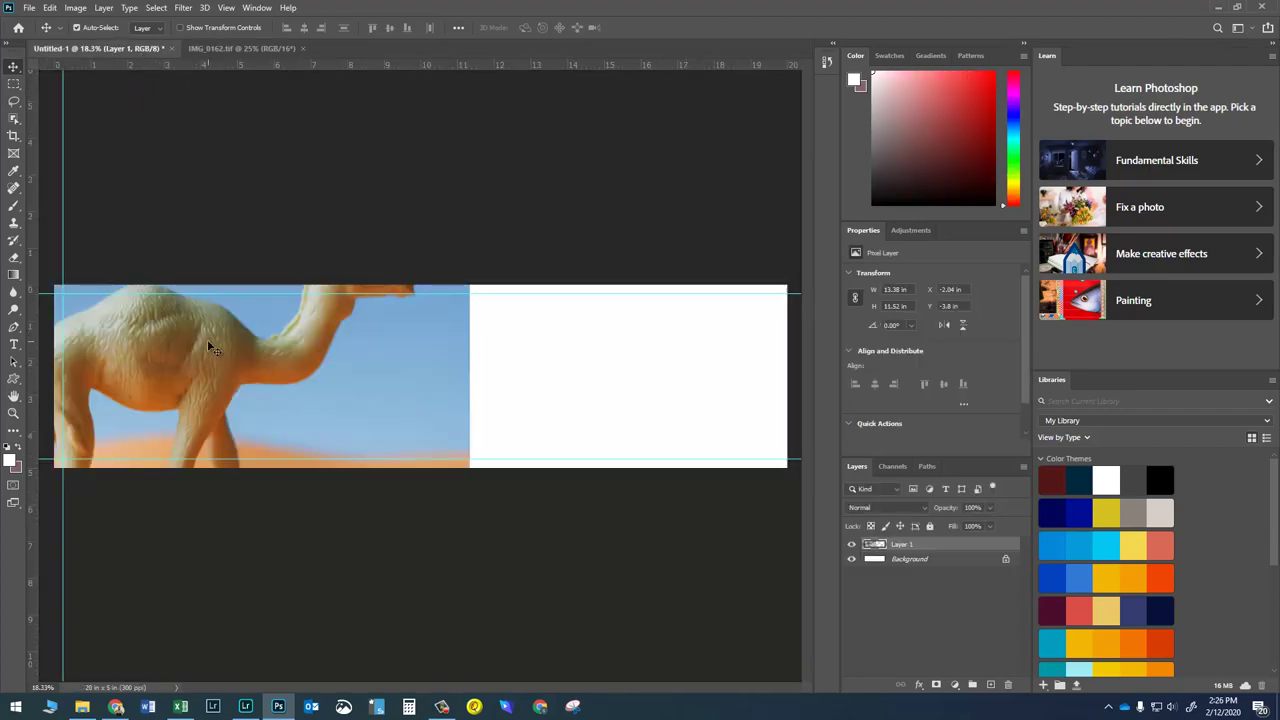
pyautogui.moveTo(255, 394); pyautogui.dragTo(400, 434)
# Move the camel layer to the top-left guides and shrink it to fill the first panel.
pyautogui.hotkey('ctrl', 't')
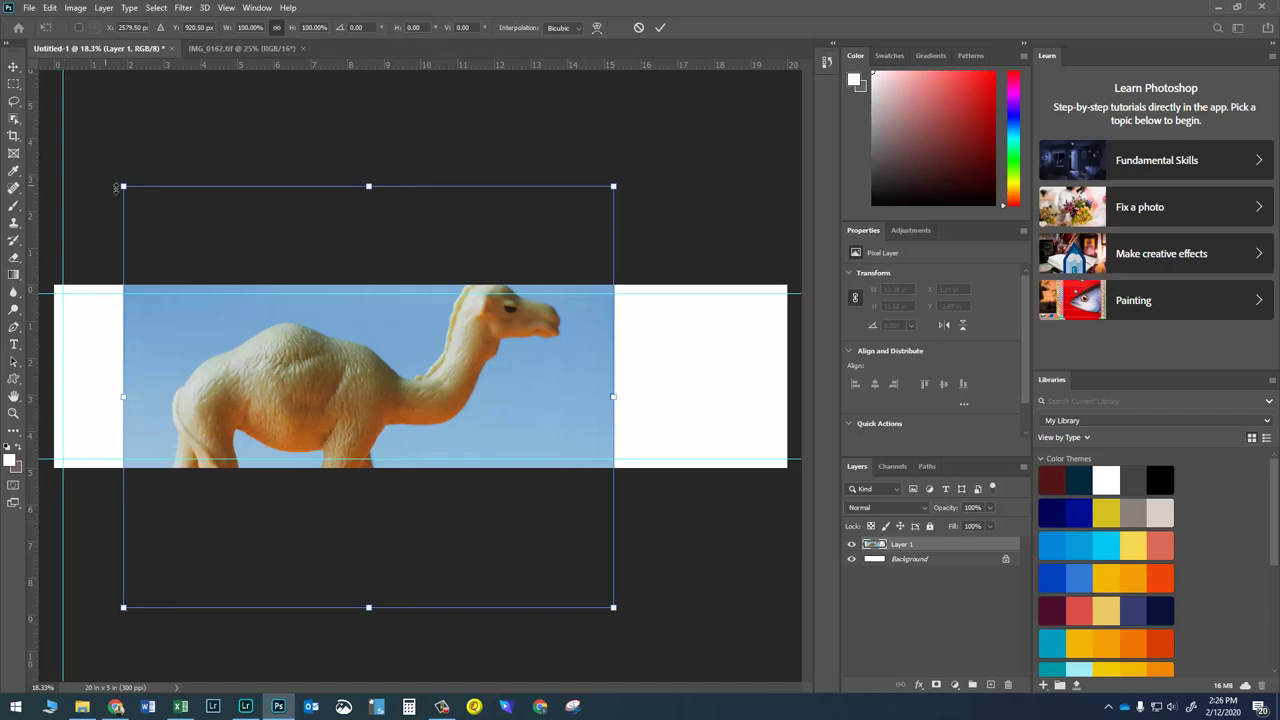
pyautogui.moveTo(177, 327); pyautogui.dragTo(123, 453)
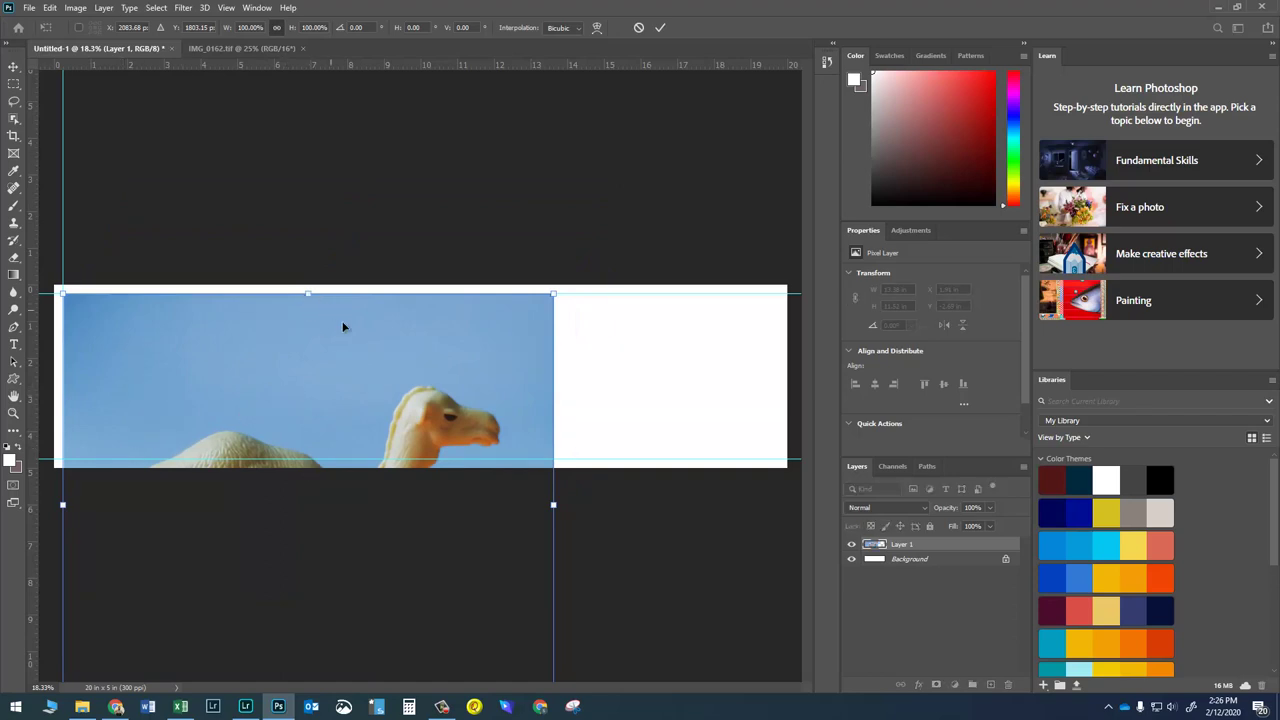
pyautogui.scroll(-2, 351, 334)
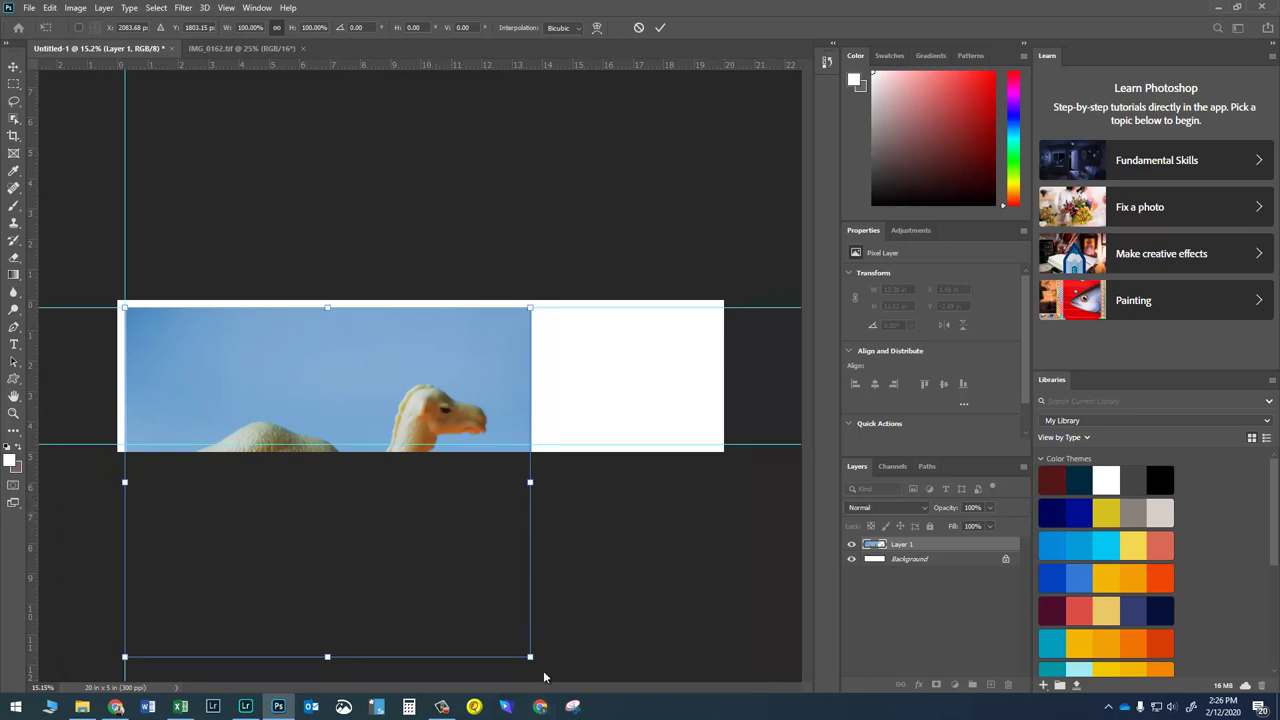
pyautogui.moveTo(530, 655); pyautogui.dragTo(309, 429)
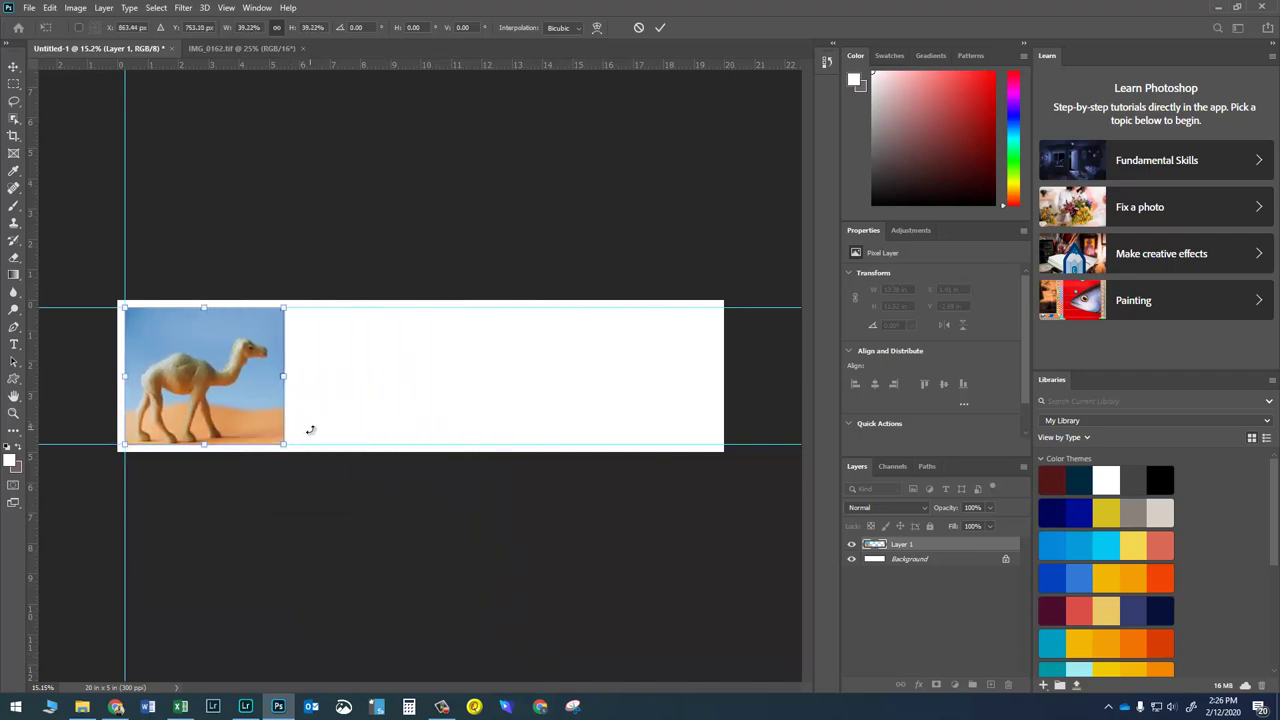
pyautogui.scroll(5, 306, 486)
pyautogui.scroll(1, 184, 481)
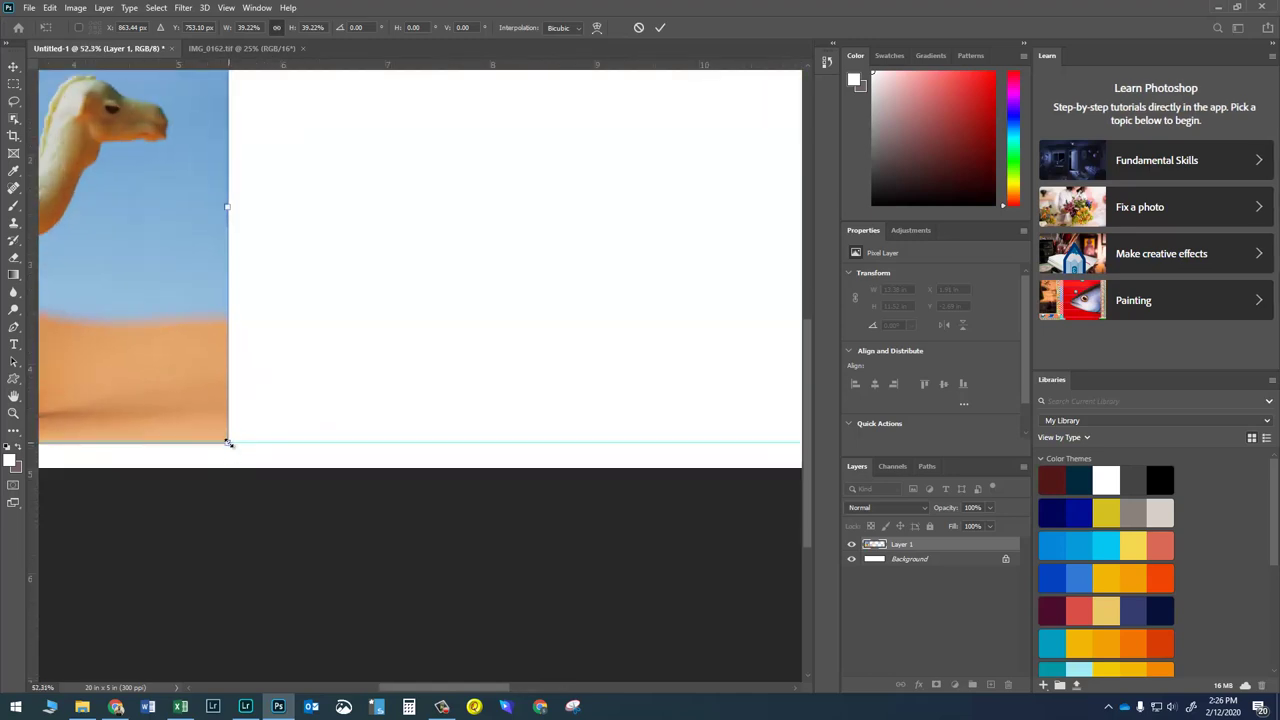
pyautogui.moveTo(226, 439); pyautogui.dragTo(226, 442)
pyautogui.scroll(-1, 200, 310)
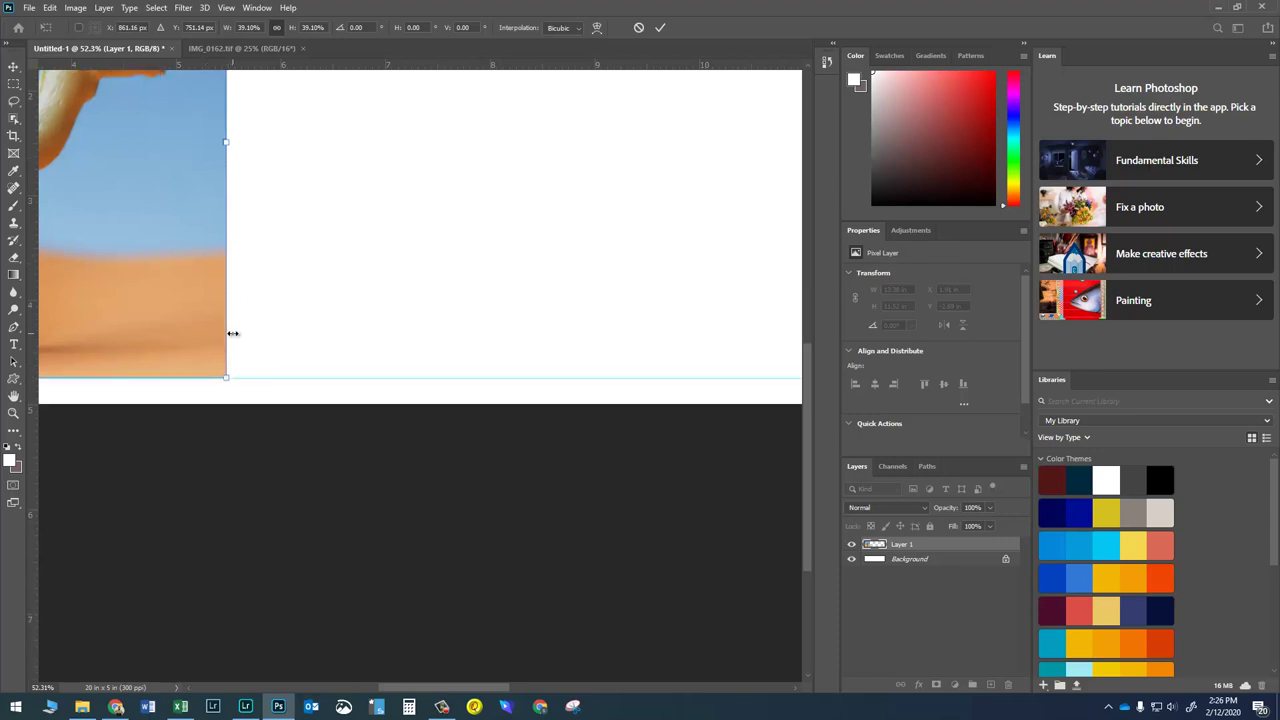
pyautogui.scroll(-6, 195, 303)
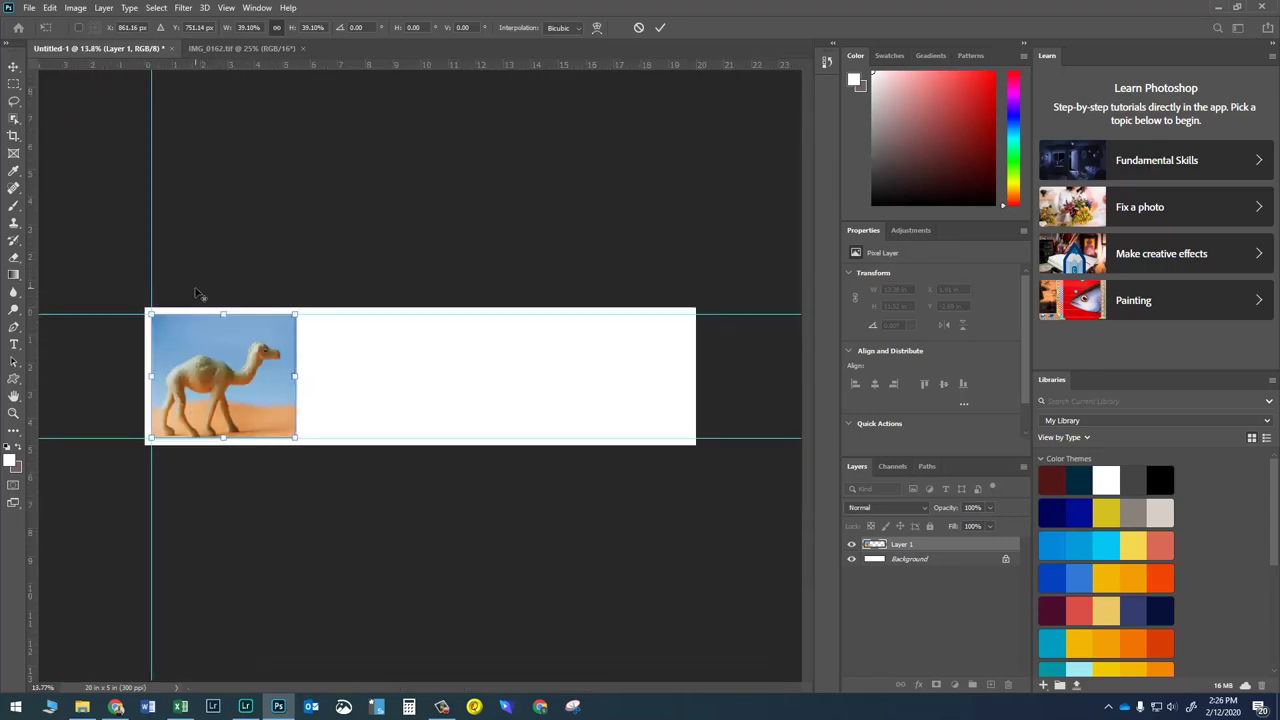
pyautogui.click(272, 47)
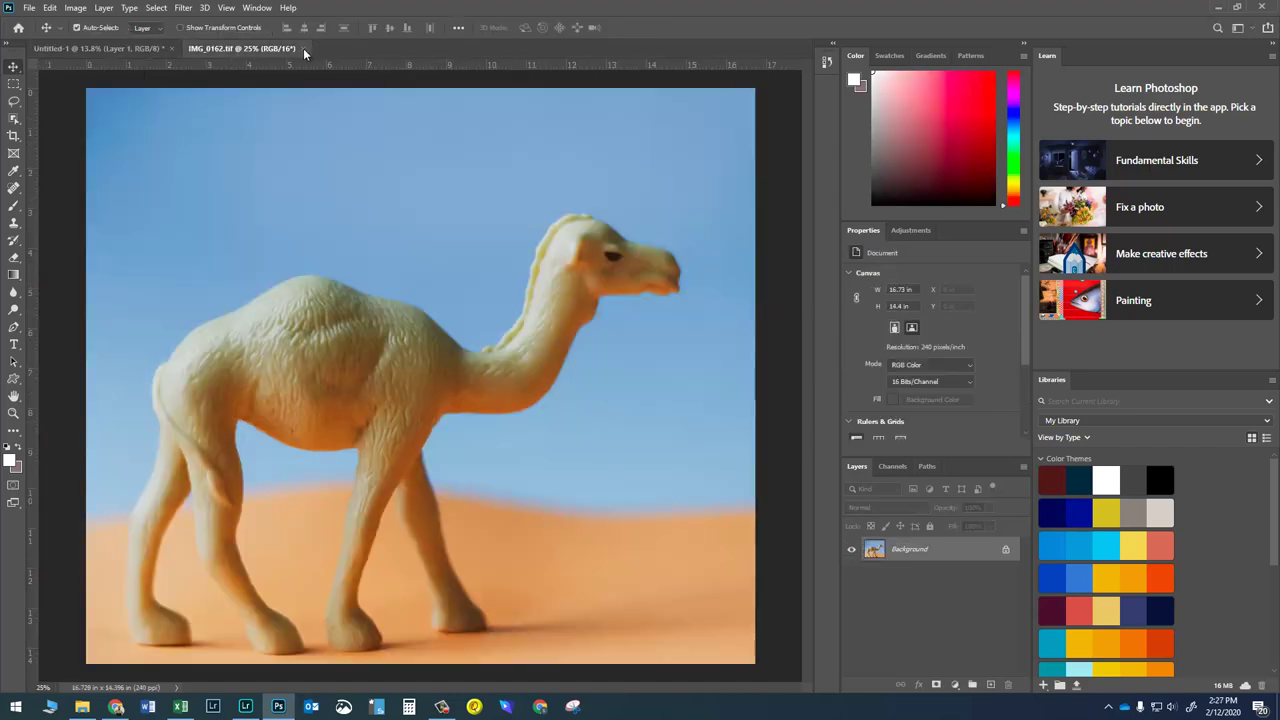
# Close IMG_0162, send the camel-and-soldier photo from Lightroom, and drop it into the comic as Layer 2.
pyautogui.click(303, 48)
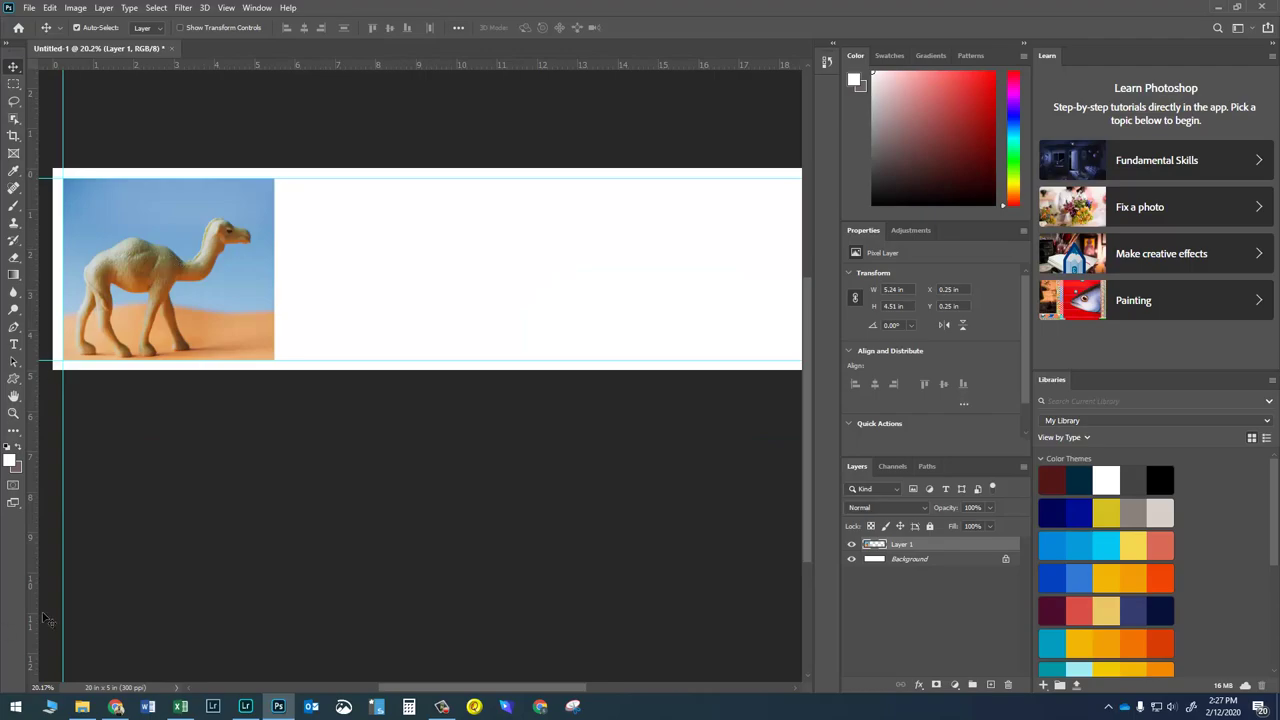
pyautogui.click(245, 706)
pyautogui.click(126, 640)
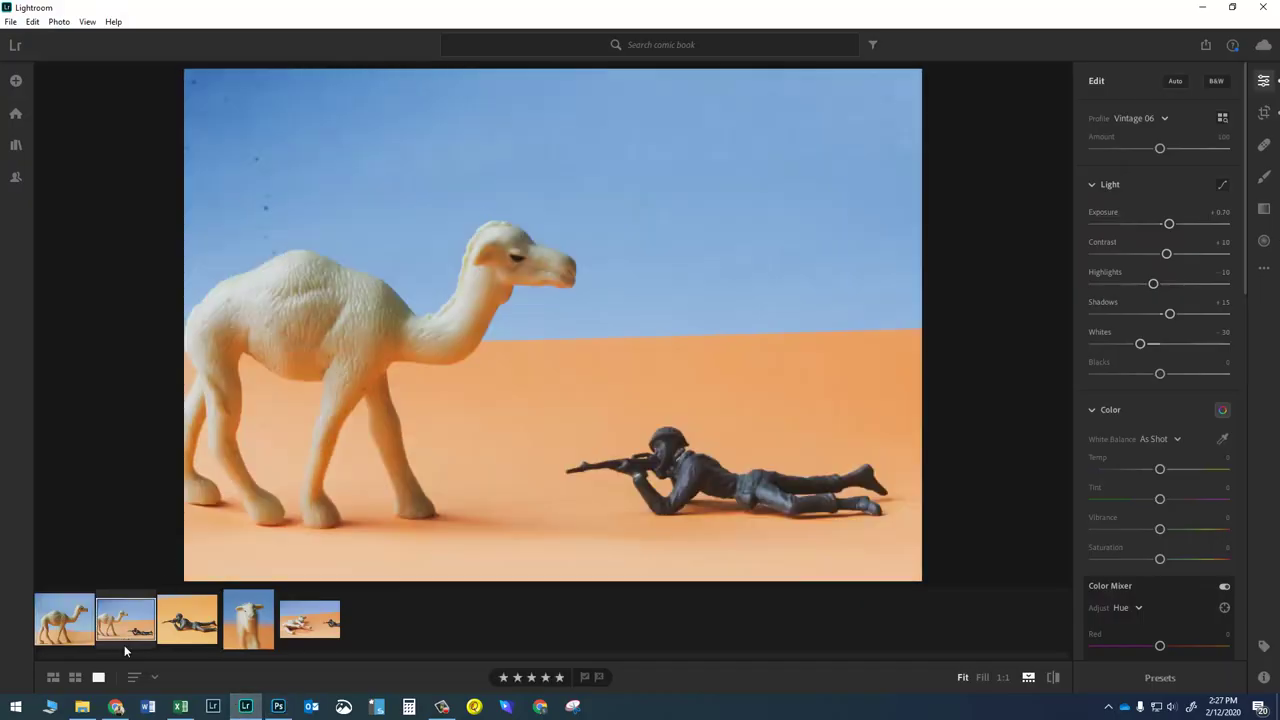
pyautogui.hotkey('ctrl', 'e')
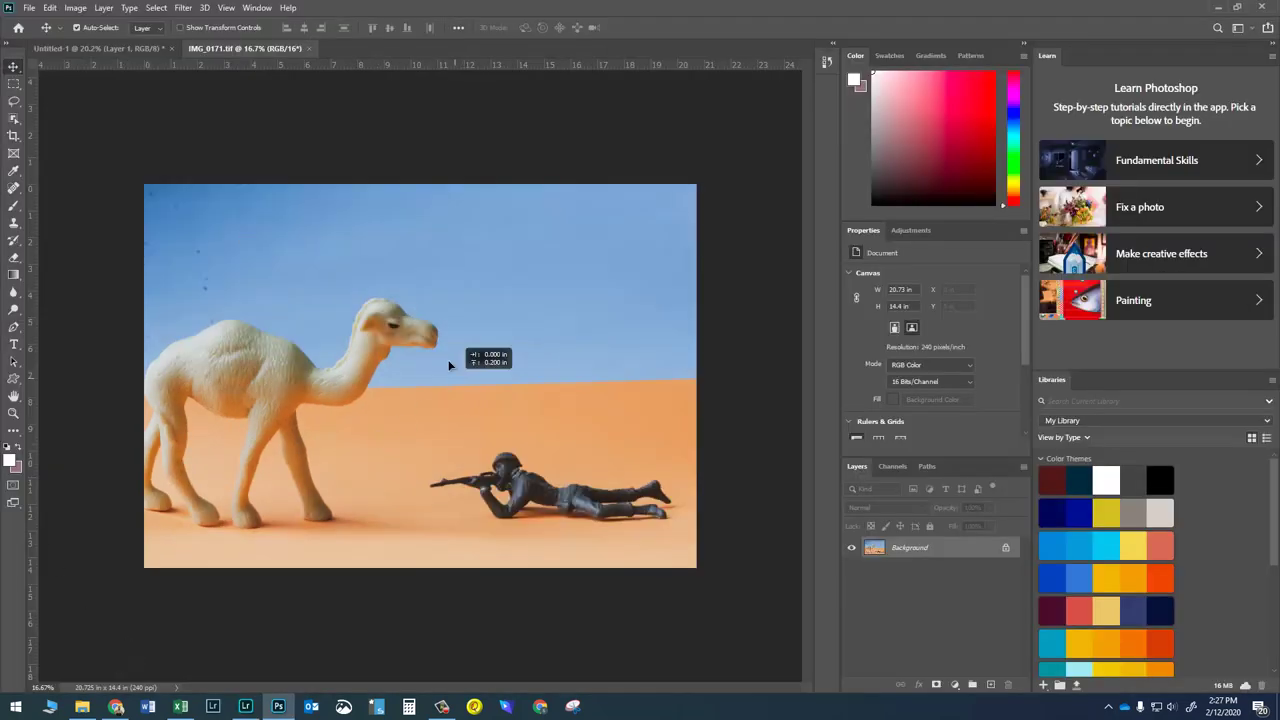
pyautogui.moveTo(215, 157); pyautogui.dragTo(512, 363)
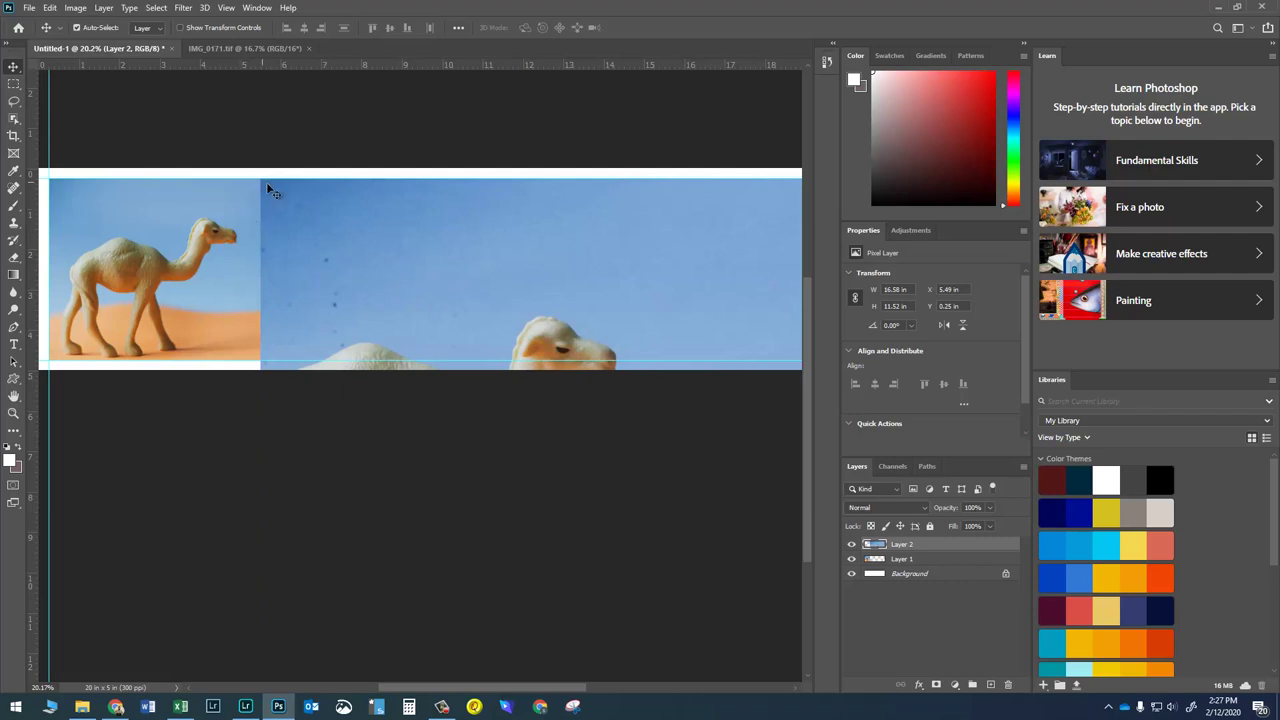
# Scale the camel-and-soldier layer down to 6.48 × 4.5 in to fit beside the camel panel.
pyautogui.hotkey('ctrl', 't')
pyautogui.scroll(-3, 445, 342)
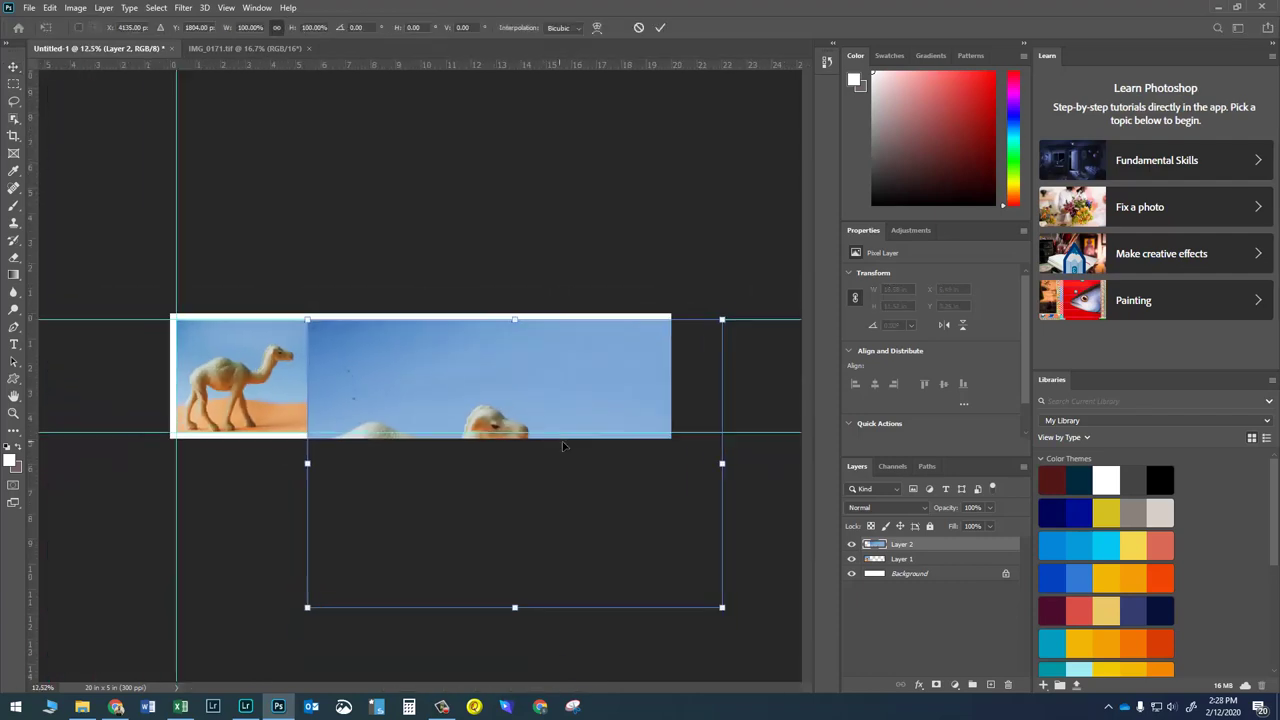
pyautogui.moveTo(697, 588); pyautogui.dragTo(466, 428)
pyautogui.scroll(6, 455, 440)
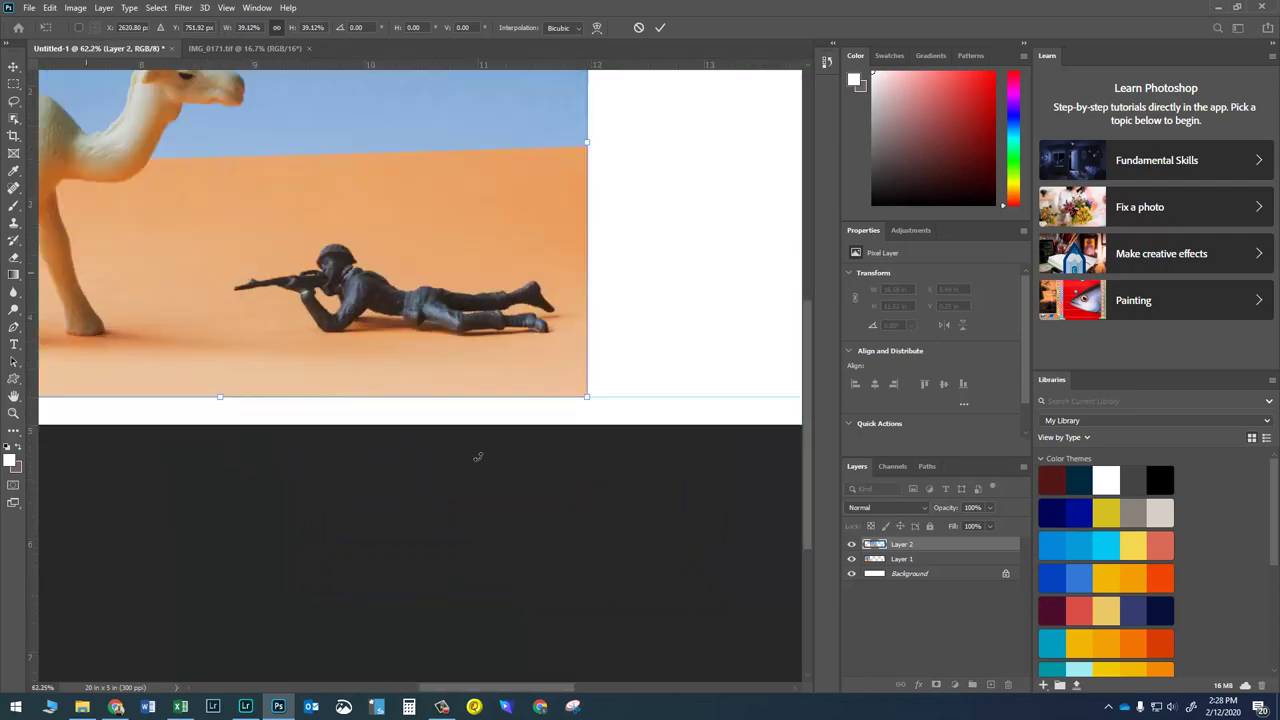
pyautogui.moveTo(646, 366); pyautogui.dragTo(649, 367)
pyautogui.press('Return')
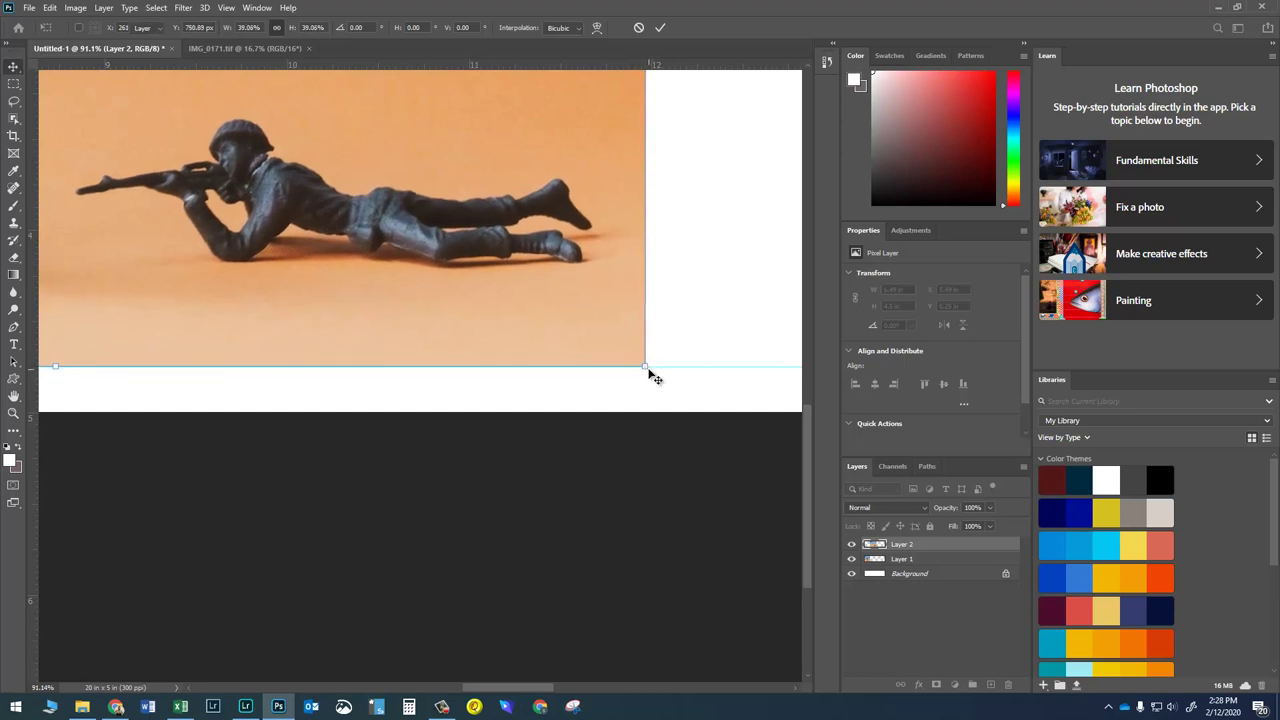
# Shift the camel-and-soldier photo right to leave a white gap after the first panel.
pyautogui.scroll(-5, 223, 260)
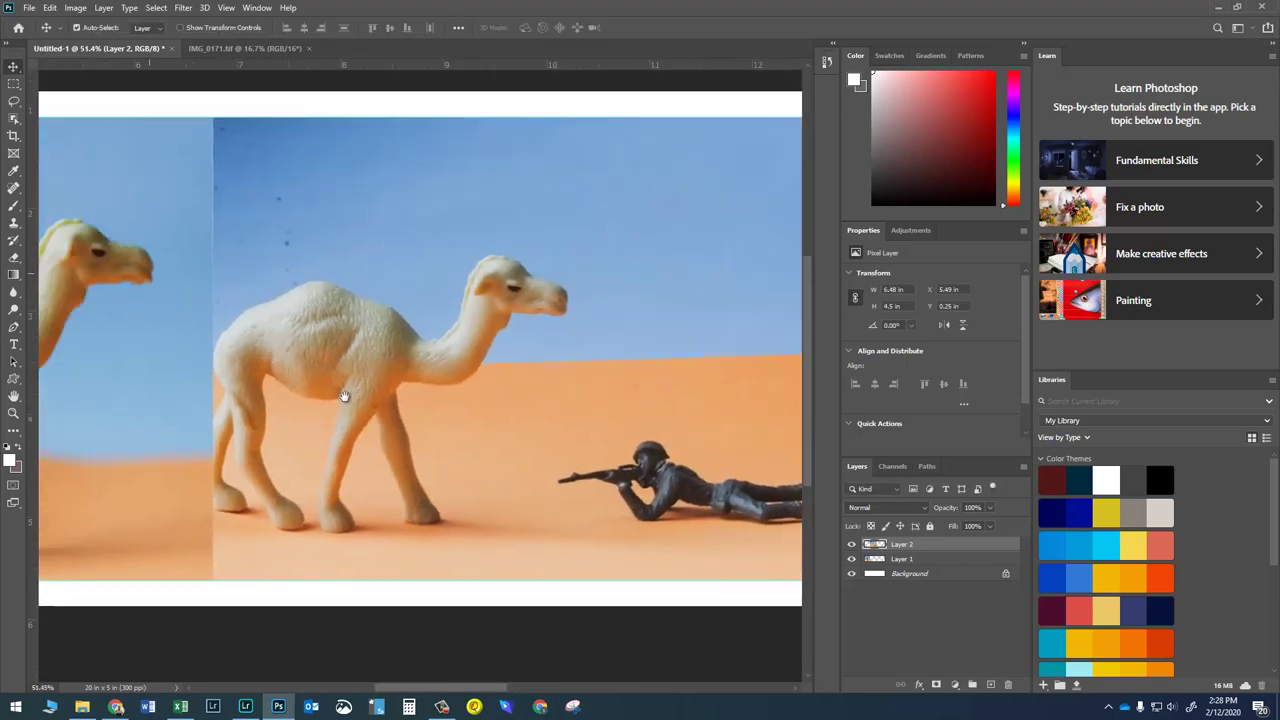
pyautogui.moveTo(344, 397); pyautogui.dragTo(367, 388)
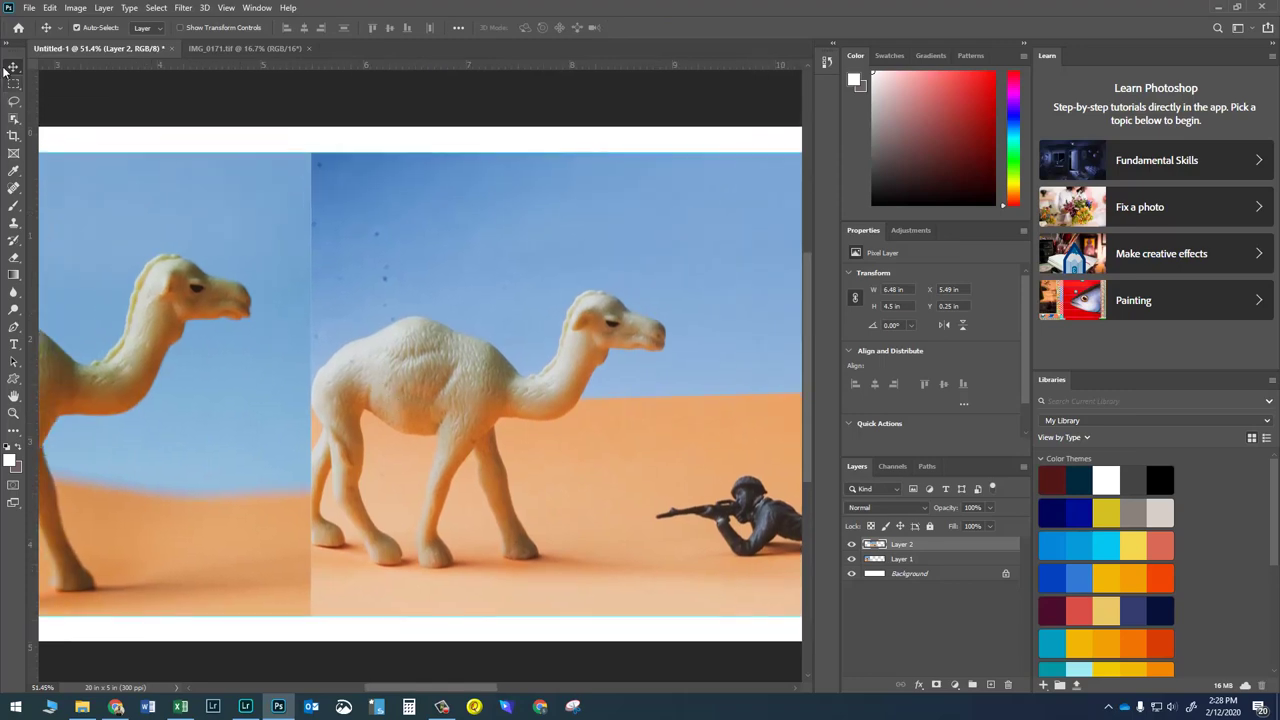
pyautogui.moveTo(368, 277)
pyautogui.mouseDown()
pyautogui.moveTo(396, 279)
pyautogui.moveTo(368, 276)
pyautogui.moveTo(381, 272)
pyautogui.mouseUp()
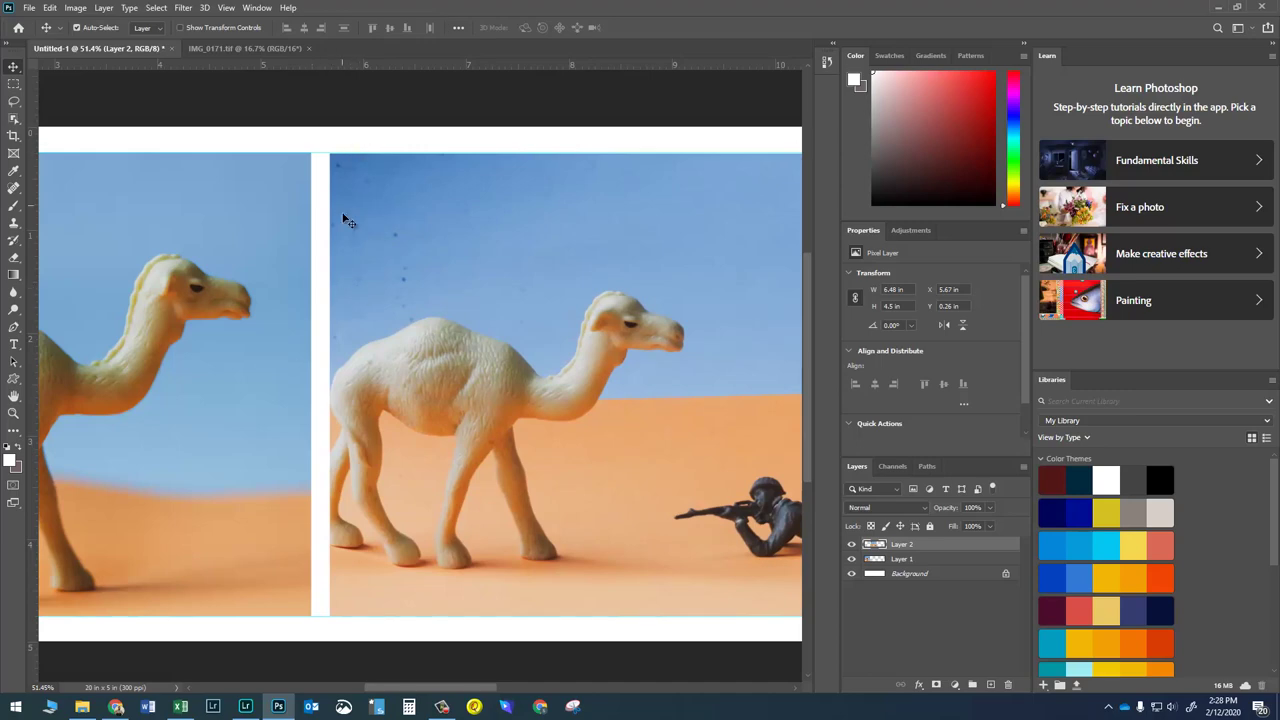
pyautogui.moveTo(355, 232); pyautogui.dragTo(365, 234)
pyautogui.scroll(-5, 316, 280)
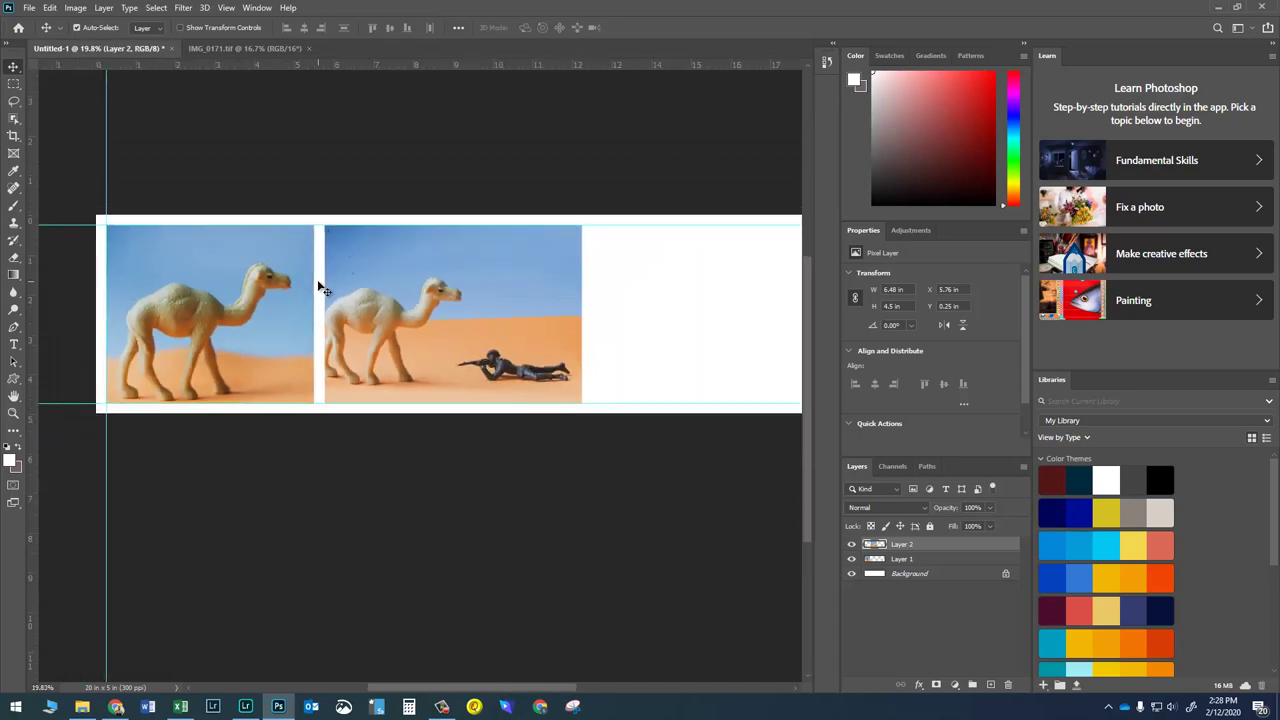
pyautogui.scroll(-3, 500, 310)
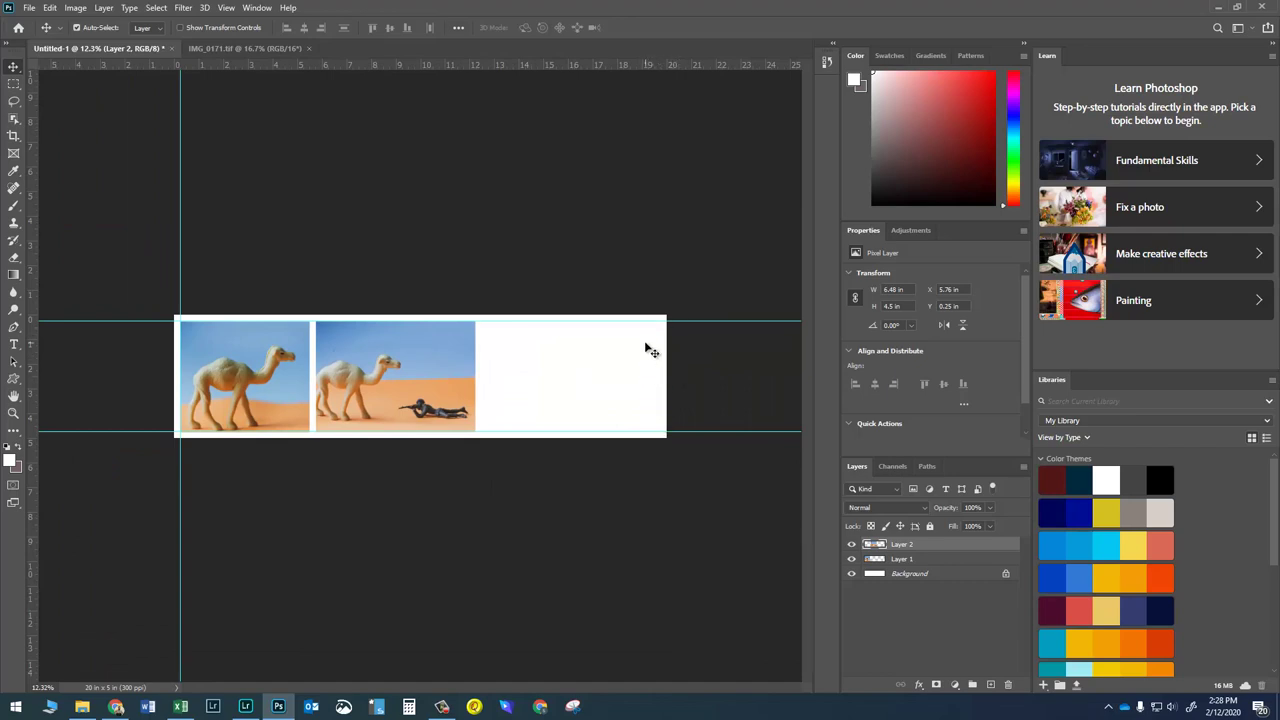
# Paste the lamb photo as Layer 3, space it evenly after panel two, and scale it to 3.72 × 4.48 in.
pyautogui.hotkey('ctrl', 'v')
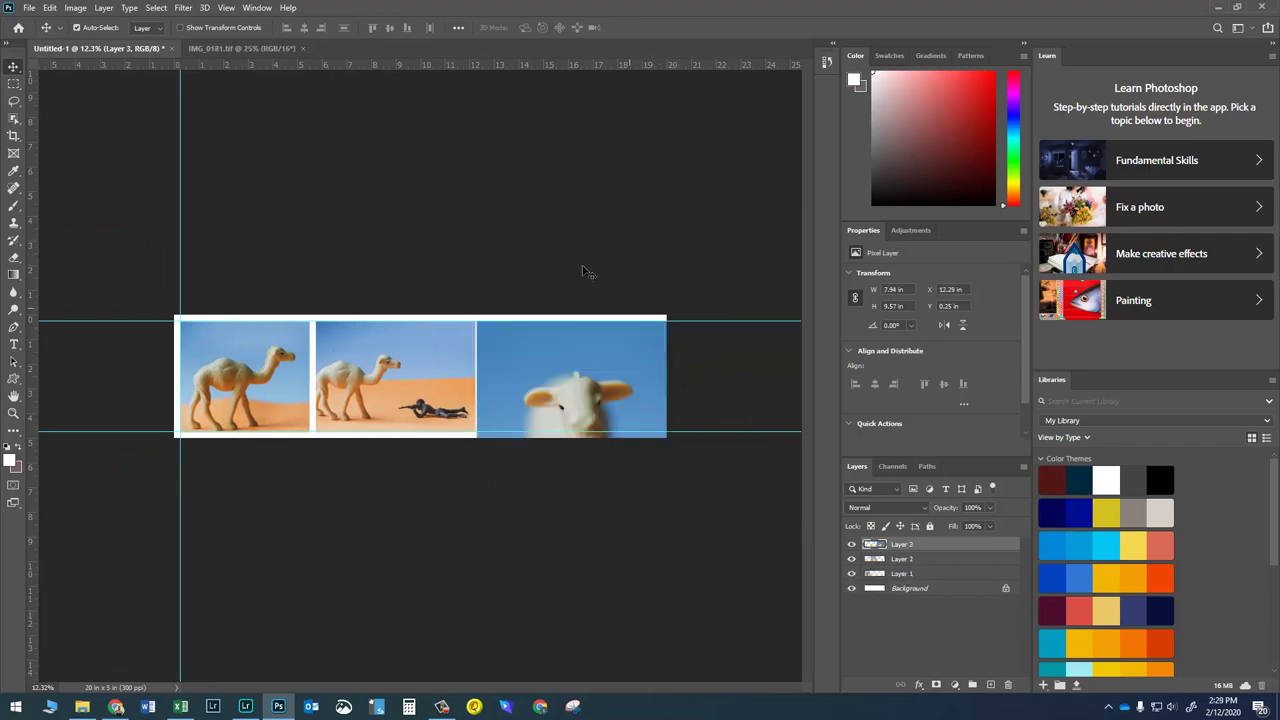
pyautogui.moveTo(532, 387); pyautogui.dragTo(538, 395)
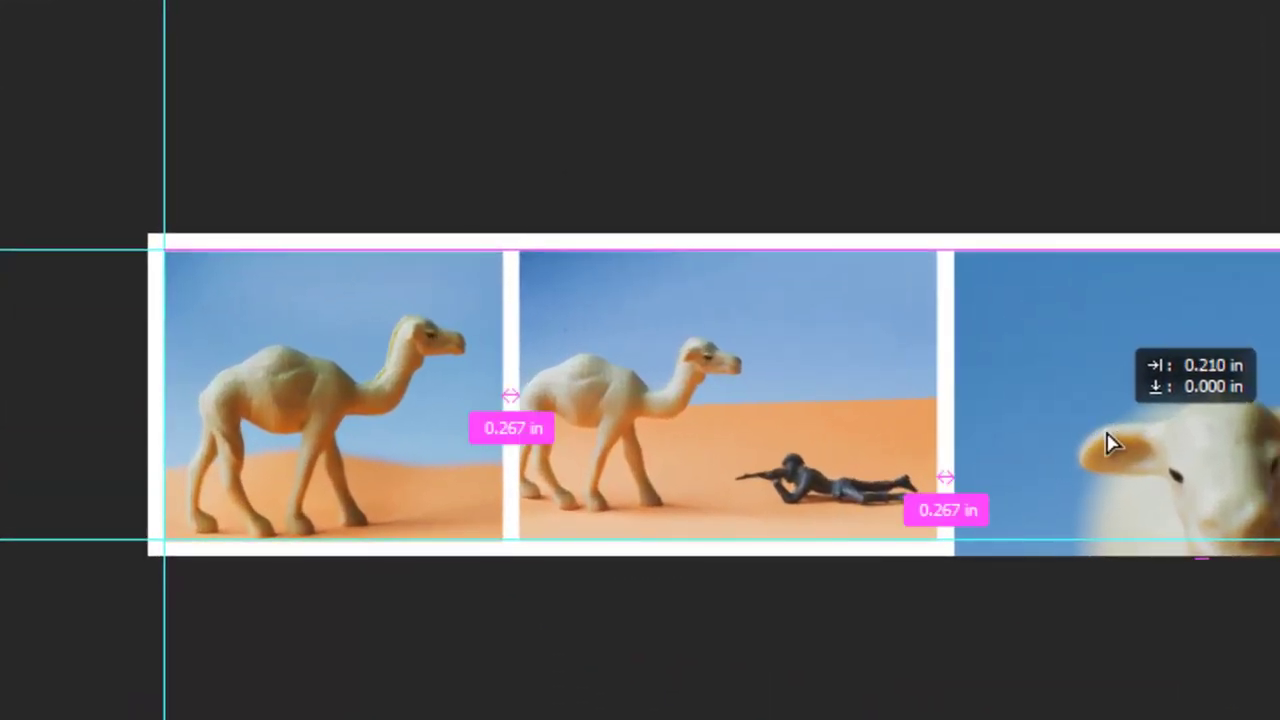
pyautogui.moveTo(1112, 445); pyautogui.dragTo(1097, 445)
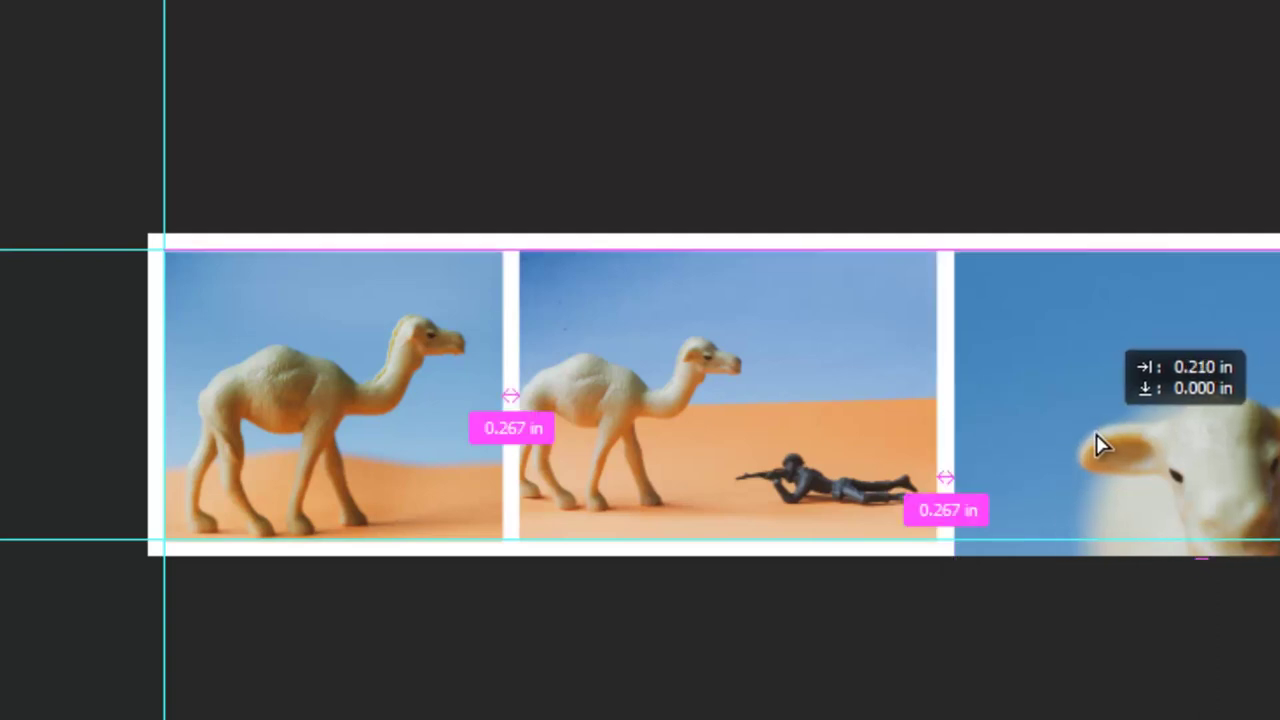
pyautogui.moveTo(1097, 445); pyautogui.dragTo(1098, 445)
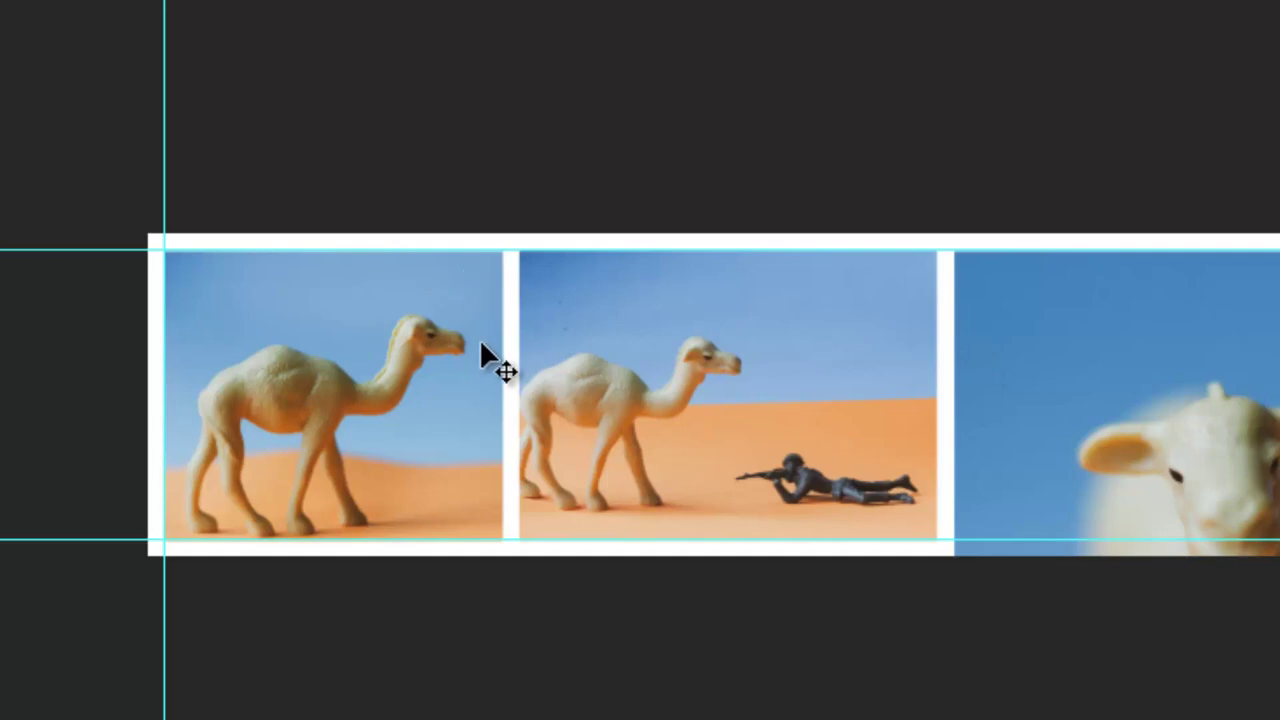
pyautogui.click(579, 331)
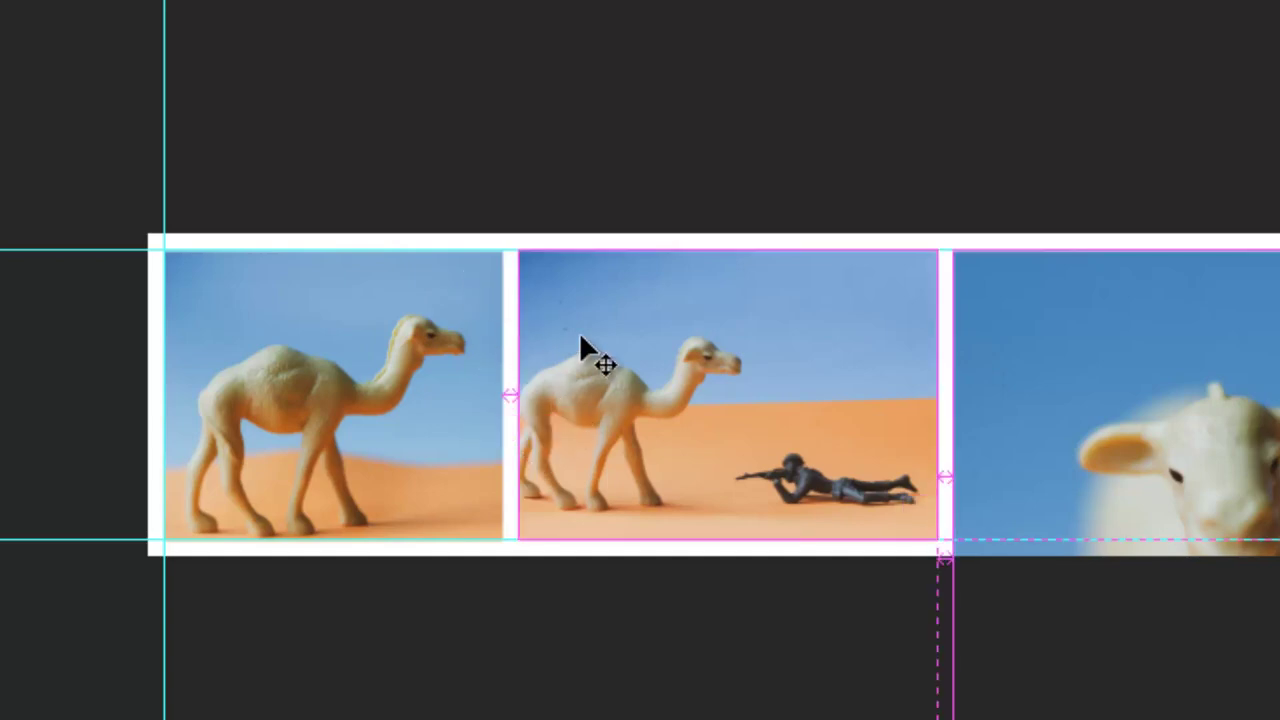
pyautogui.moveTo(1149, 509); pyautogui.dragTo(567, 437)
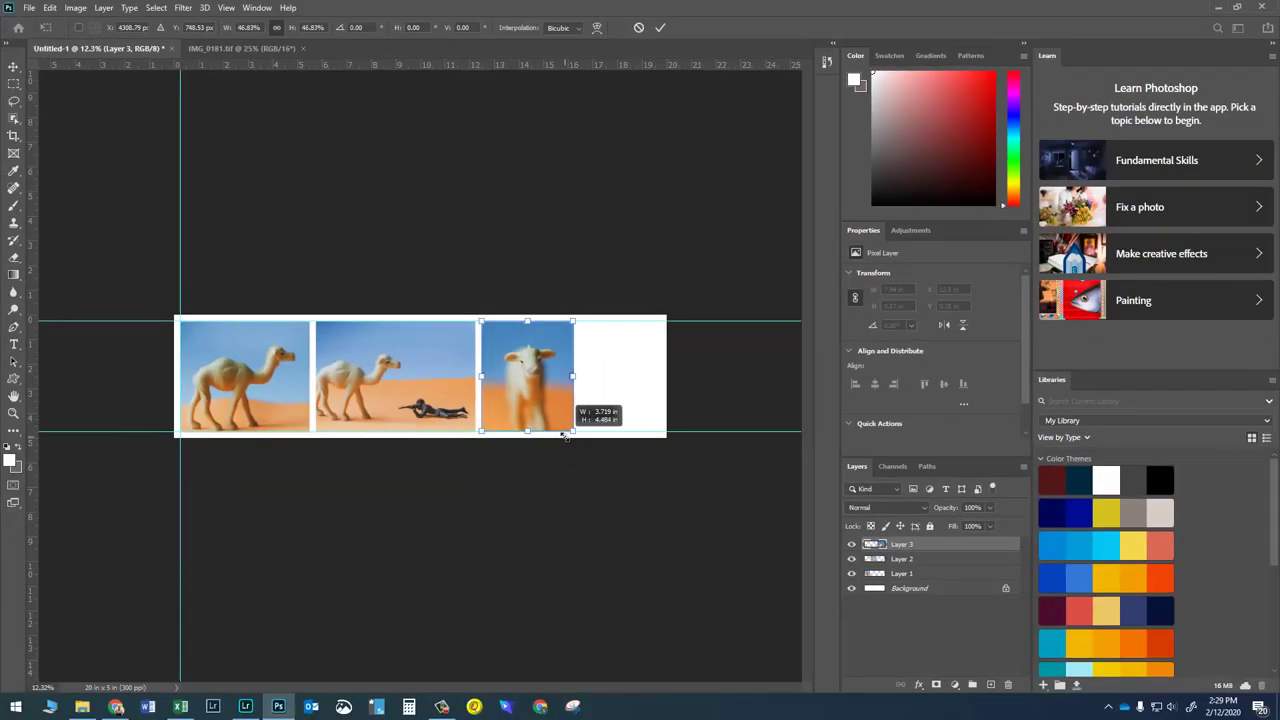
pyautogui.press('Return')
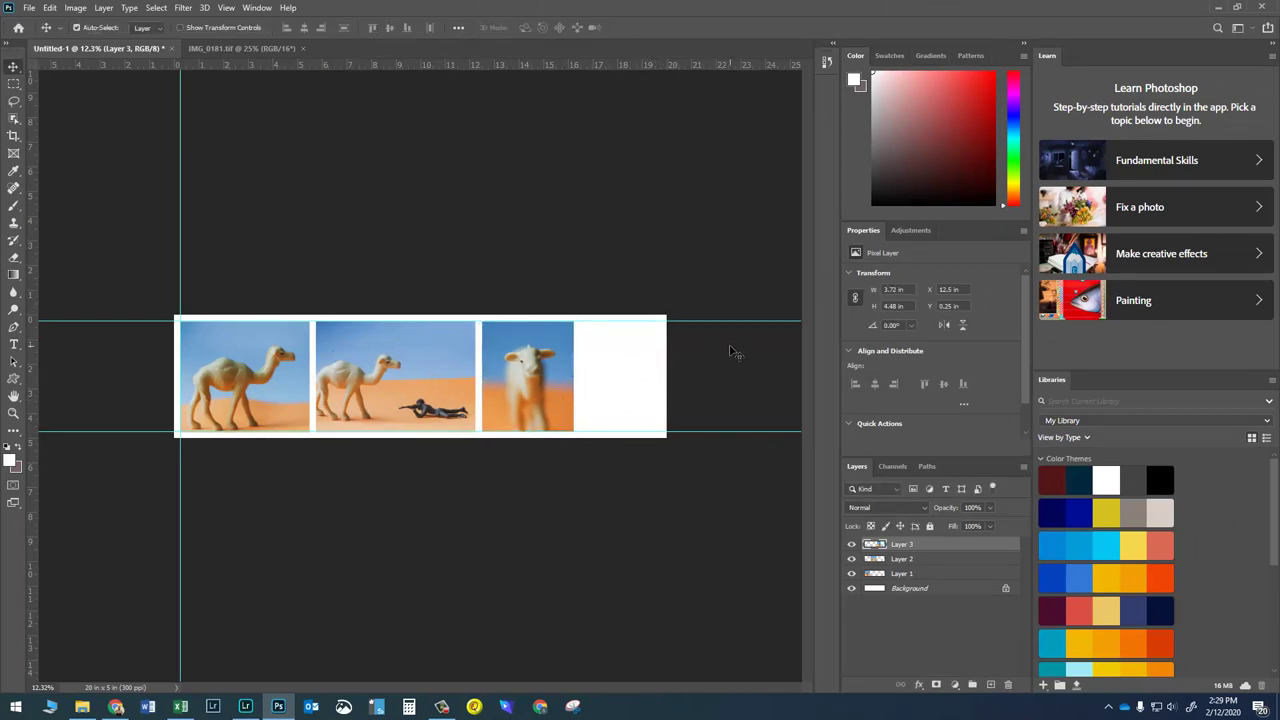
# Set the canvas width to 30 inches, anchored left, with white extension colour.
pyautogui.click(76, 8)
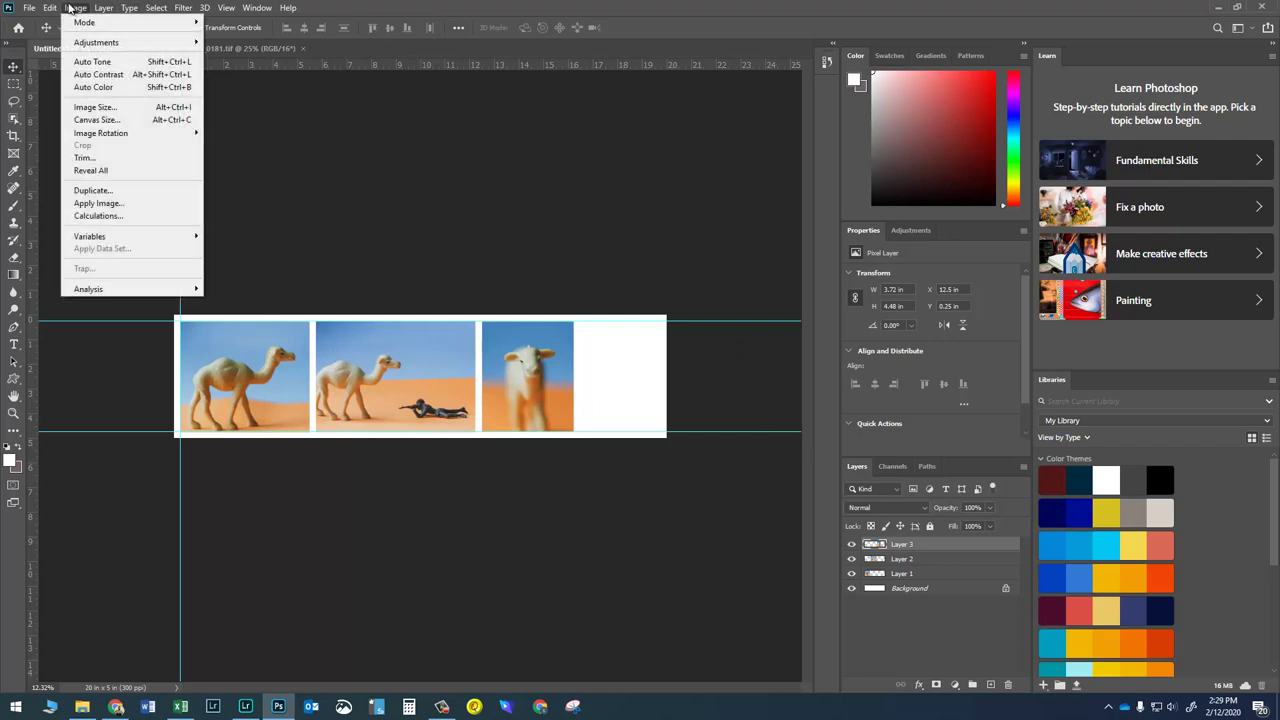
pyautogui.click(105, 120)
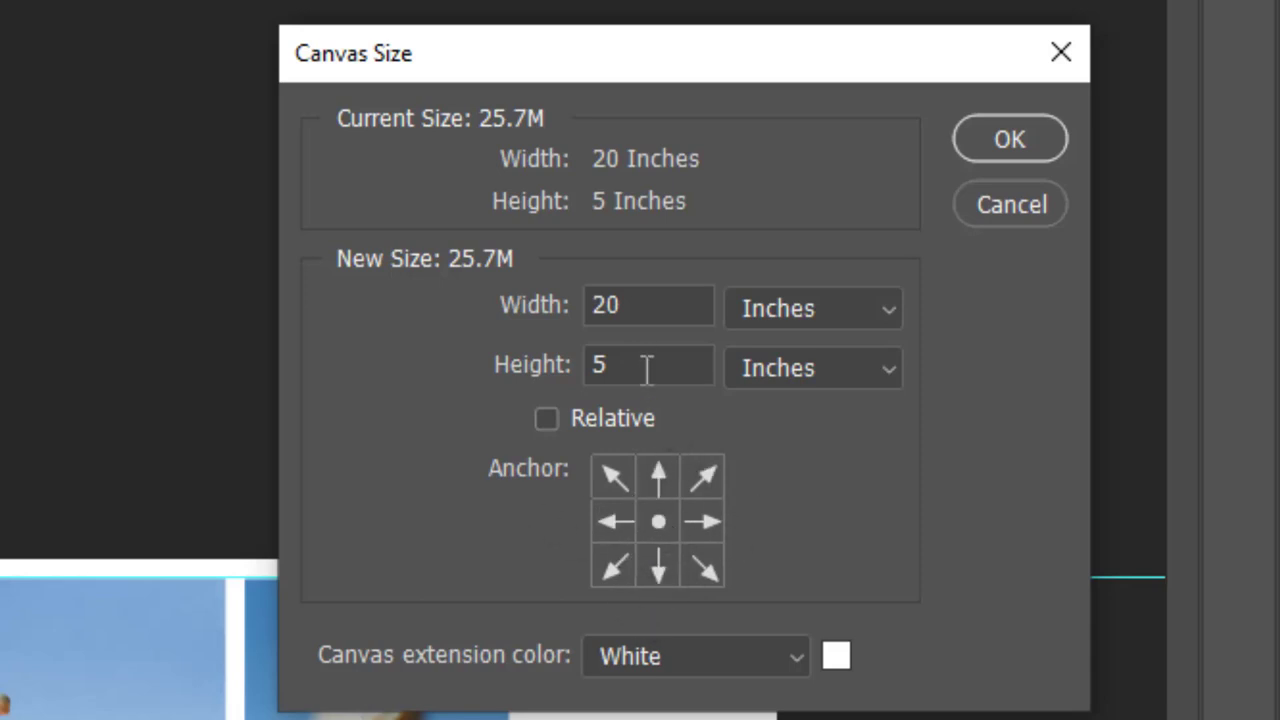
pyautogui.doubleClick(660, 306)
pyautogui.write('30')
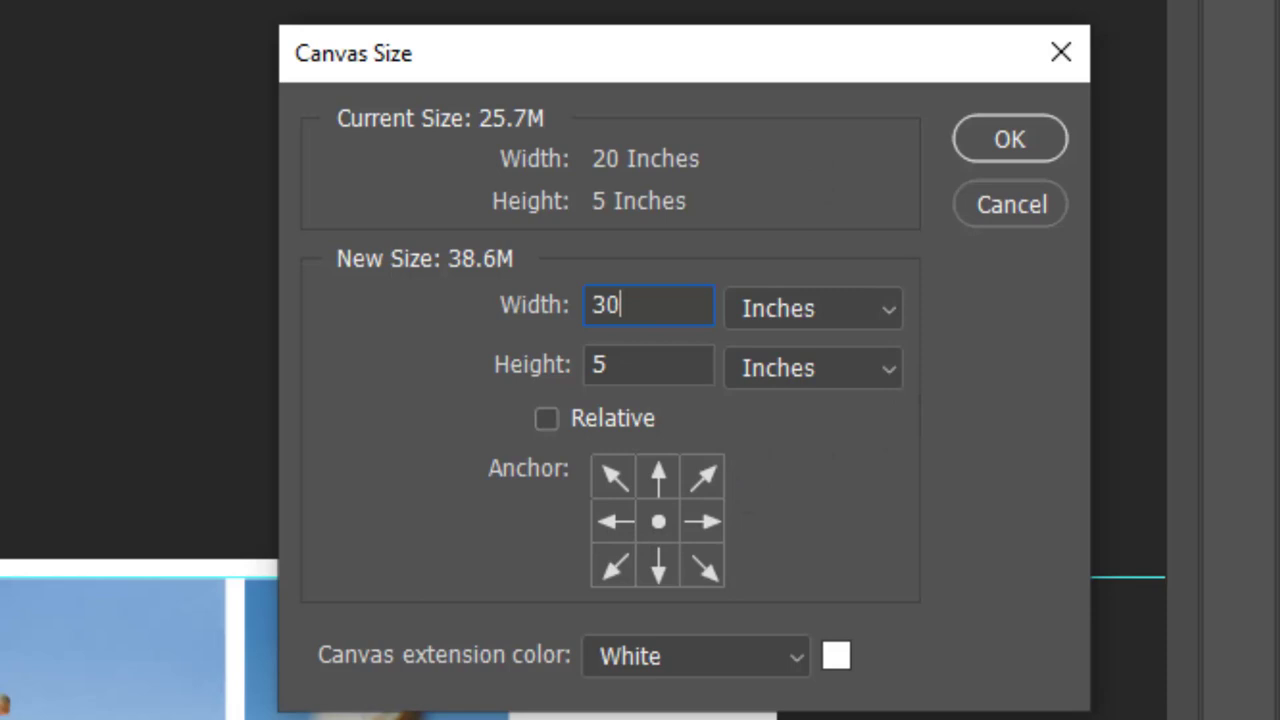
pyautogui.click(620, 521)
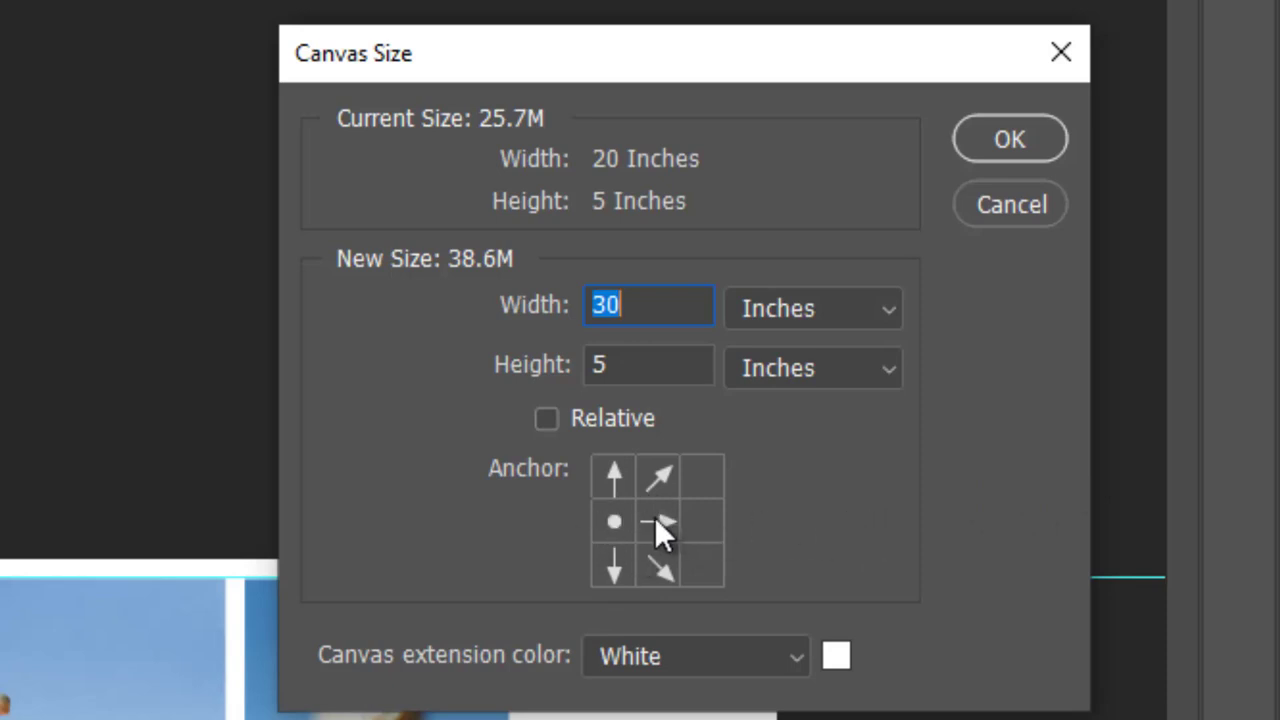
pyautogui.click(651, 656)
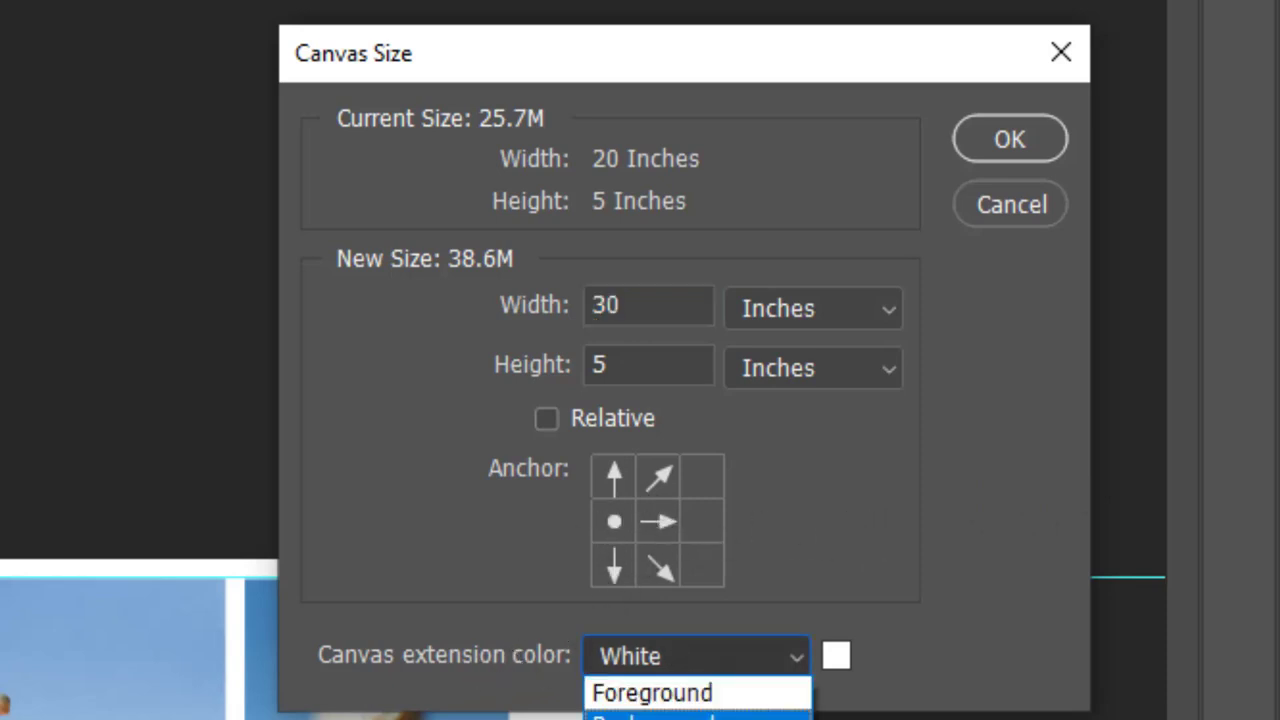
pyautogui.click(756, 418)
pyautogui.click(1008, 139)
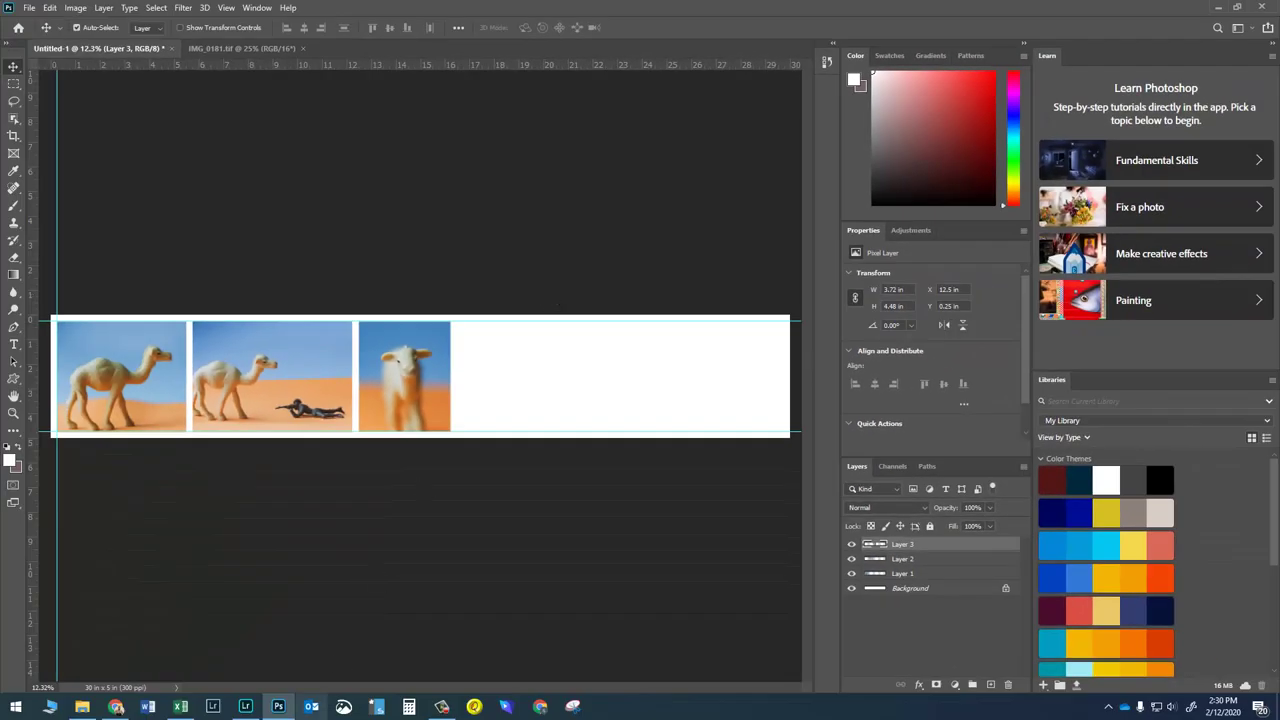
# Pick the Crop tool from the toolbar.
pyautogui.moveTo(252, 708)
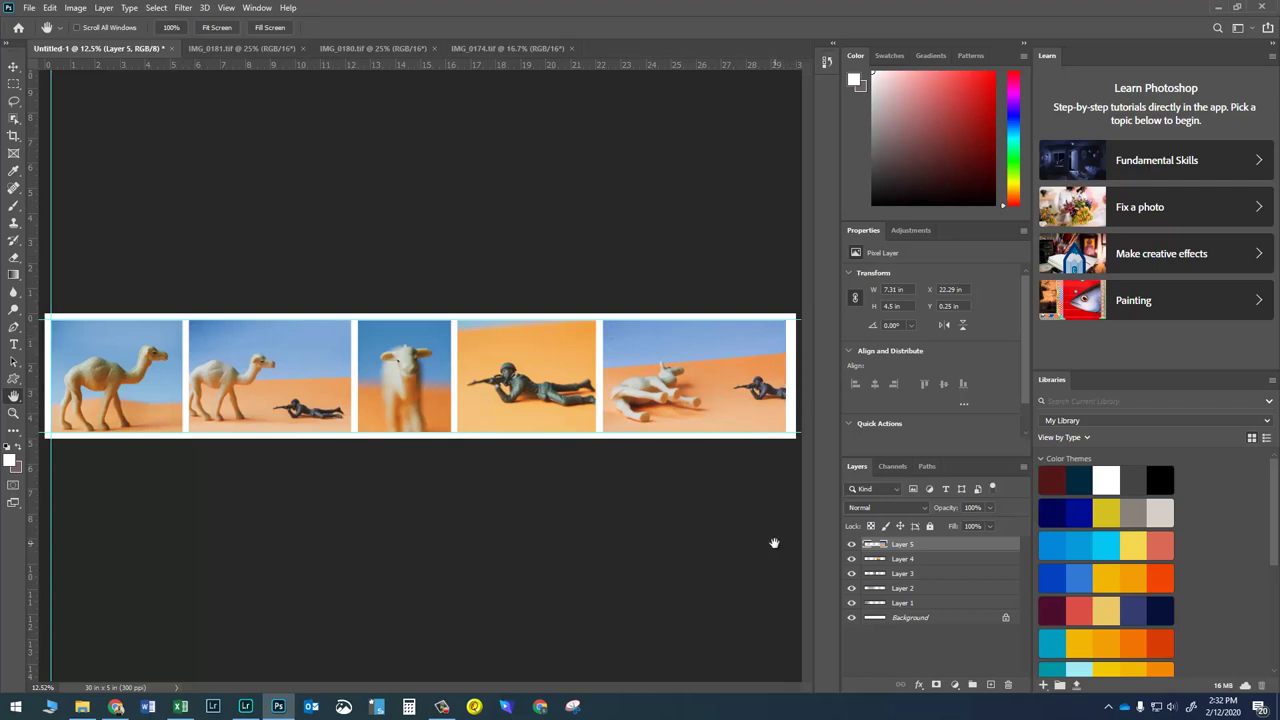
pyautogui.click(13, 143)
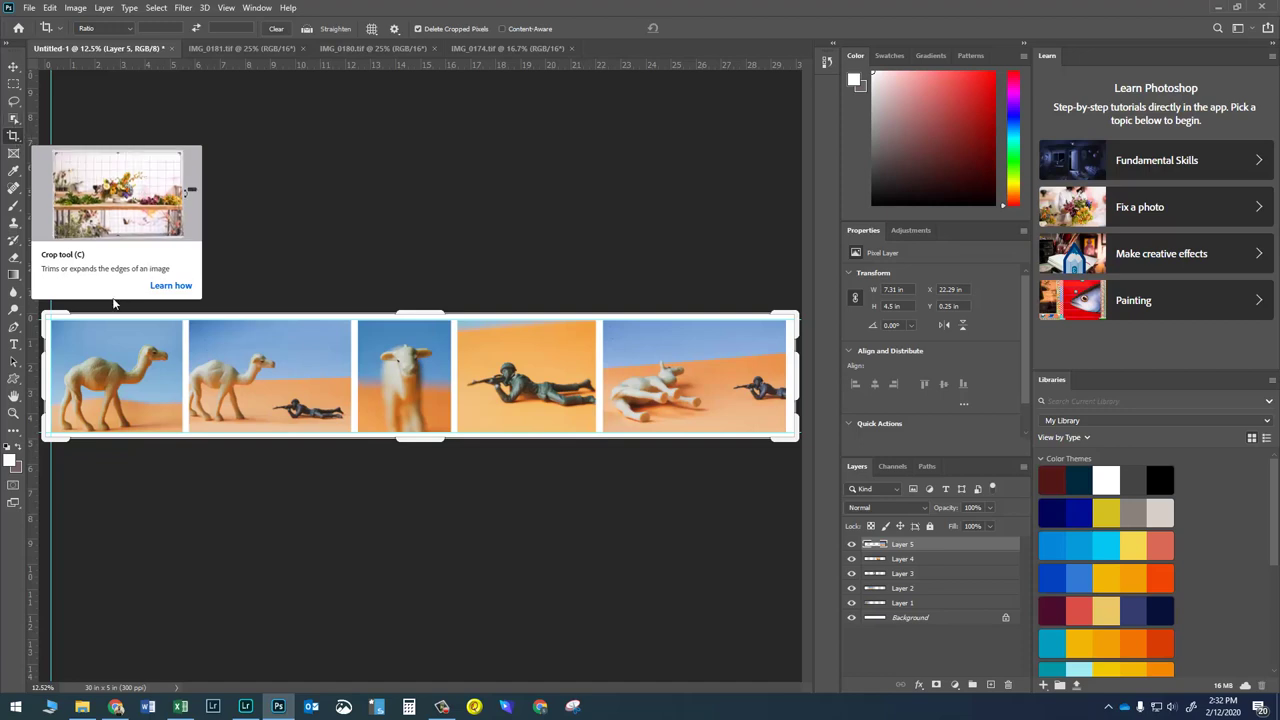
# Crop the extra white off the right end, leaving a 29.86 × 5 inch strip, then fit it on screen.
pyautogui.scroll(6, 797, 371)
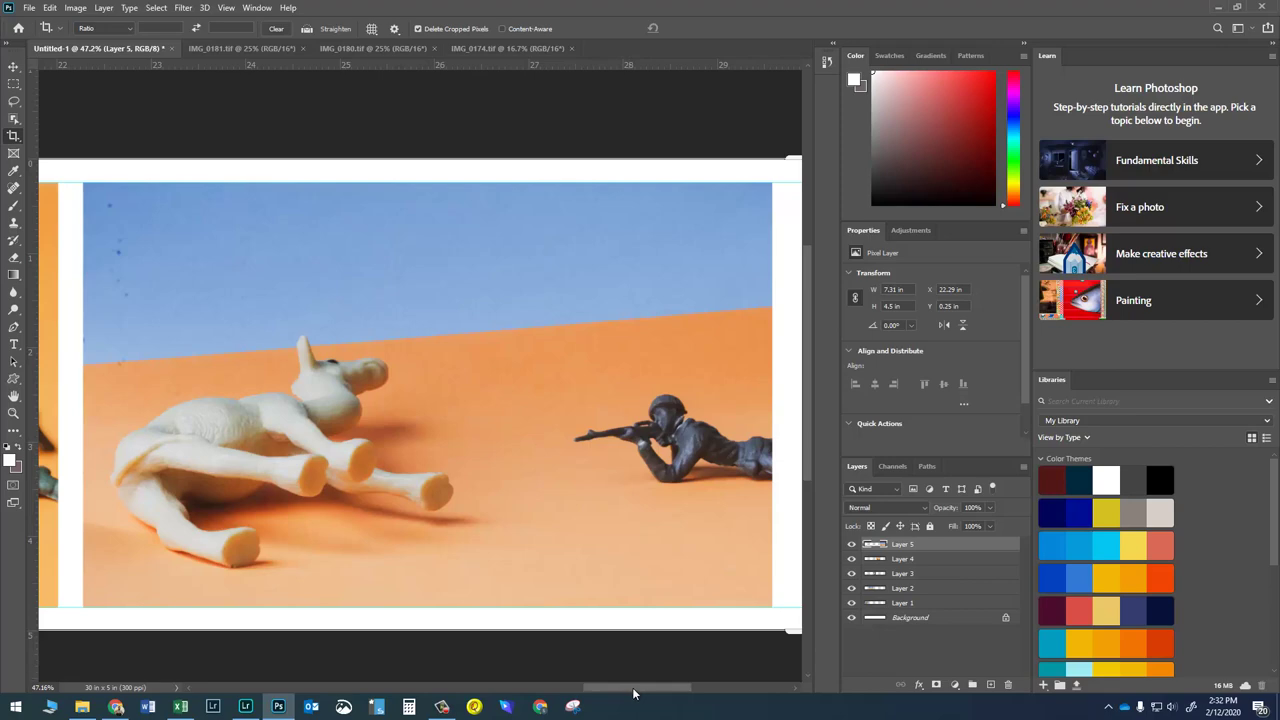
pyautogui.moveTo(633, 693); pyautogui.dragTo(658, 693)
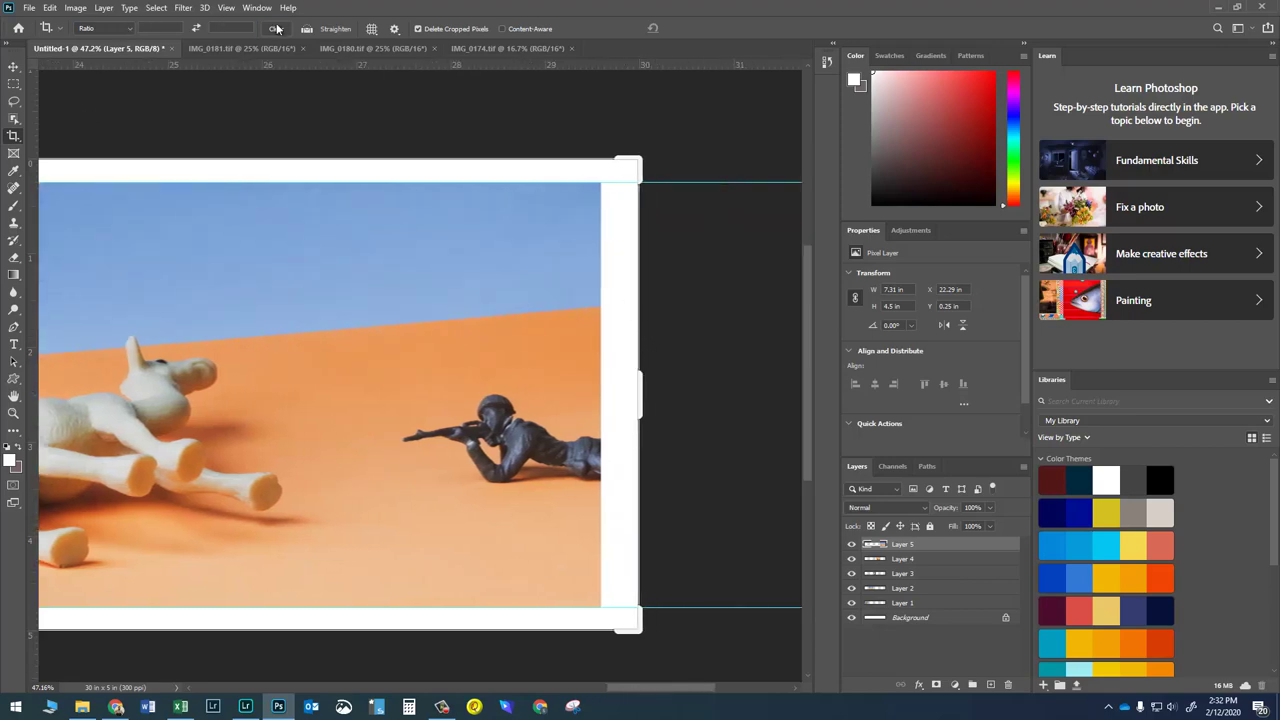
pyautogui.click(276, 29)
pyautogui.moveTo(642, 390); pyautogui.dragTo(635, 392)
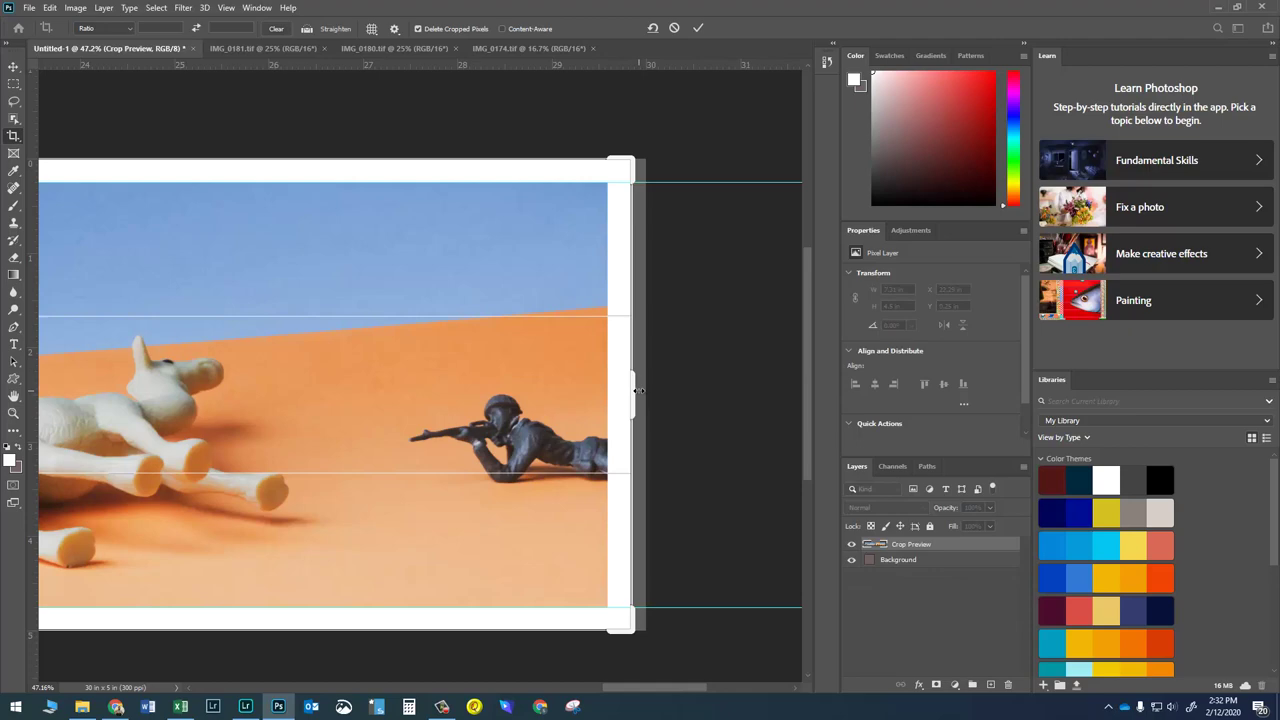
pyautogui.press('Return')
pyautogui.hotkey('ctrl', '0')
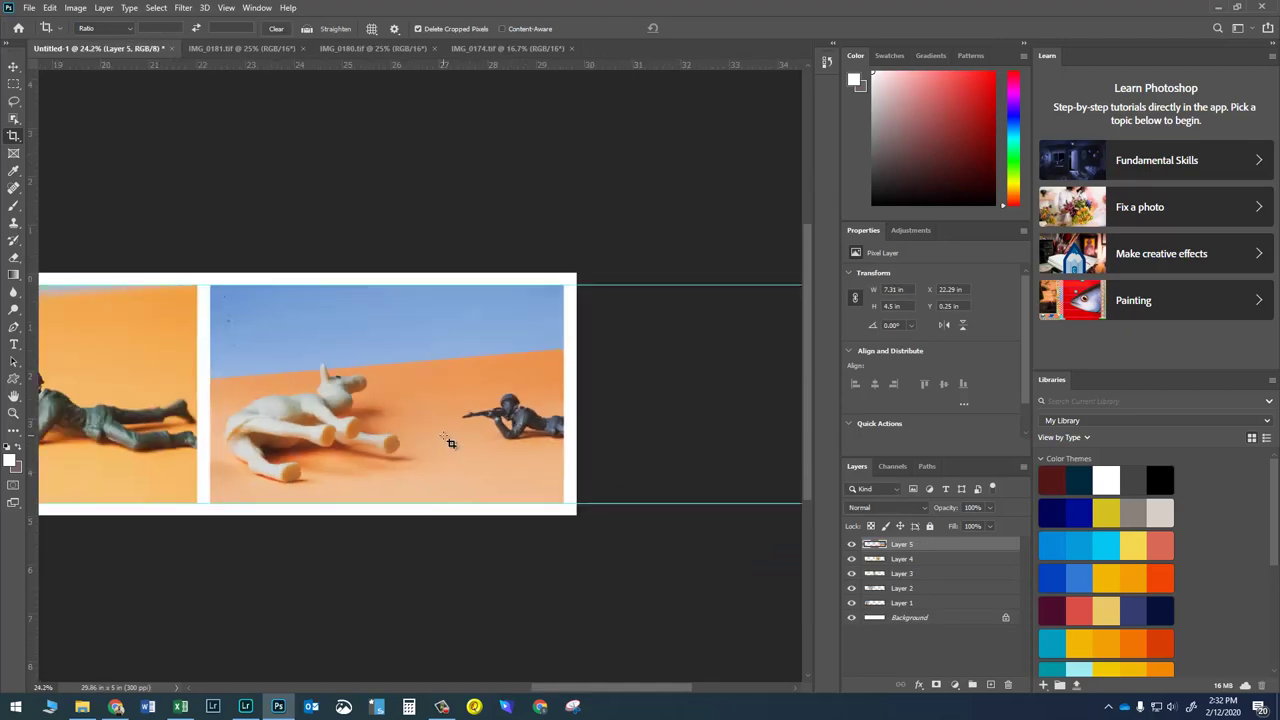
pyautogui.hotkey('ctrl', '0')
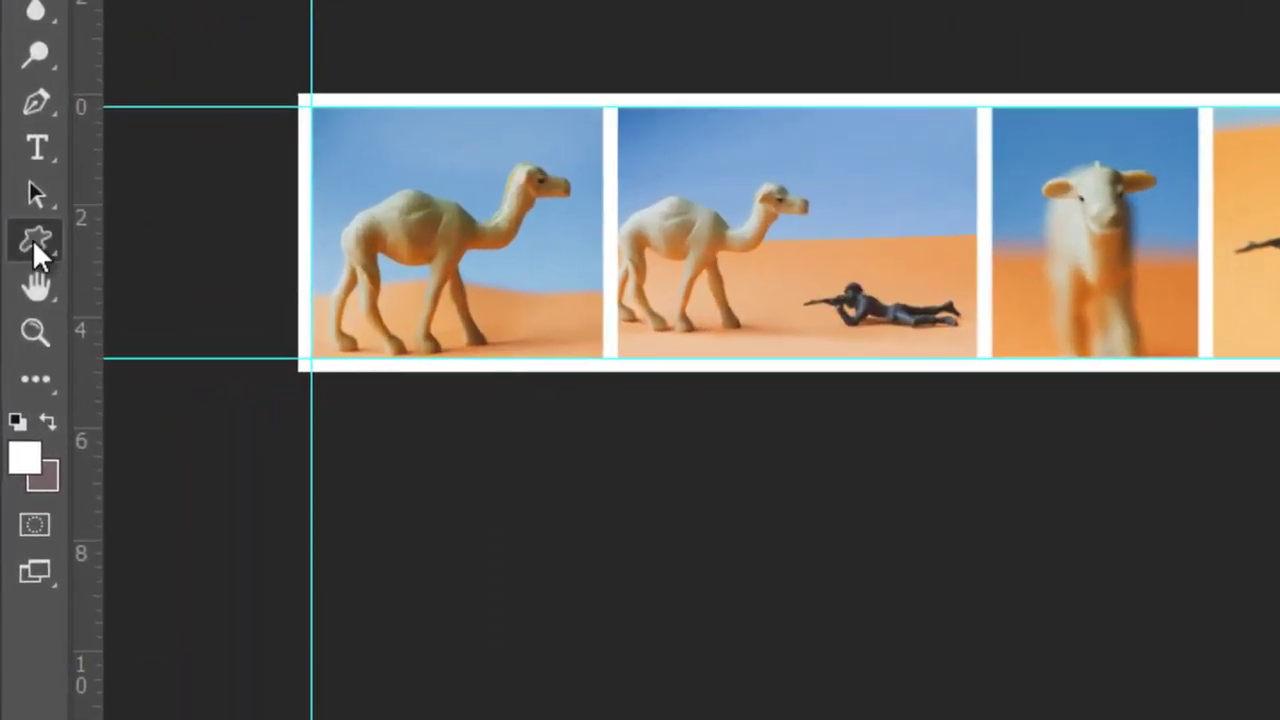
# Select the Custom Shape tool from the shape tools.
pyautogui.moveTo(19, 341); pyautogui.dragTo(45, 350)
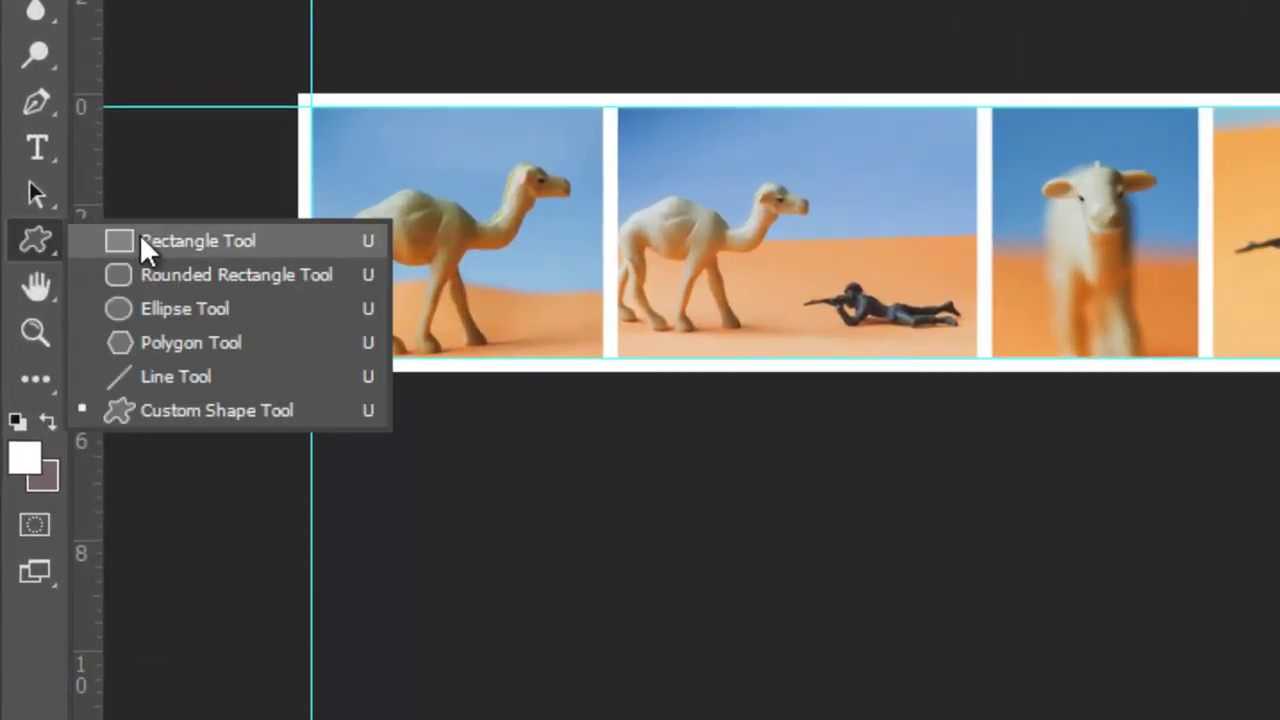
pyautogui.click(118, 241)
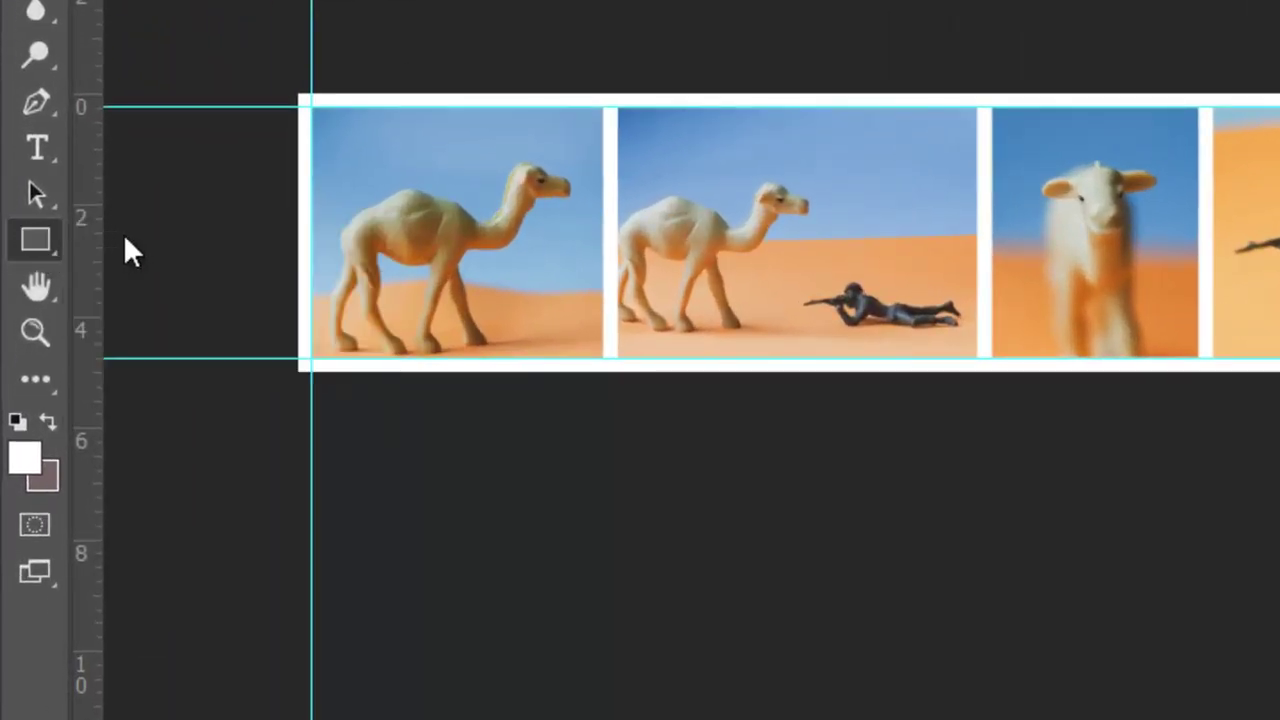
pyautogui.click(23, 237)
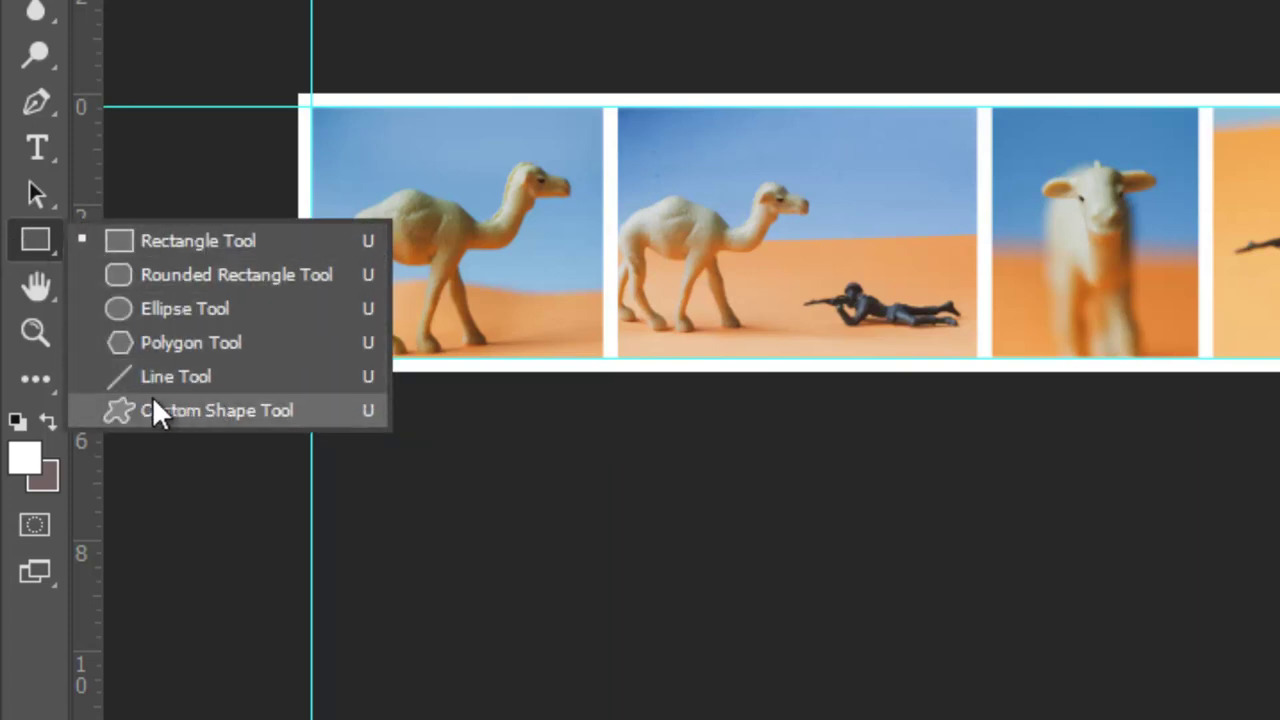
pyautogui.click(227, 410)
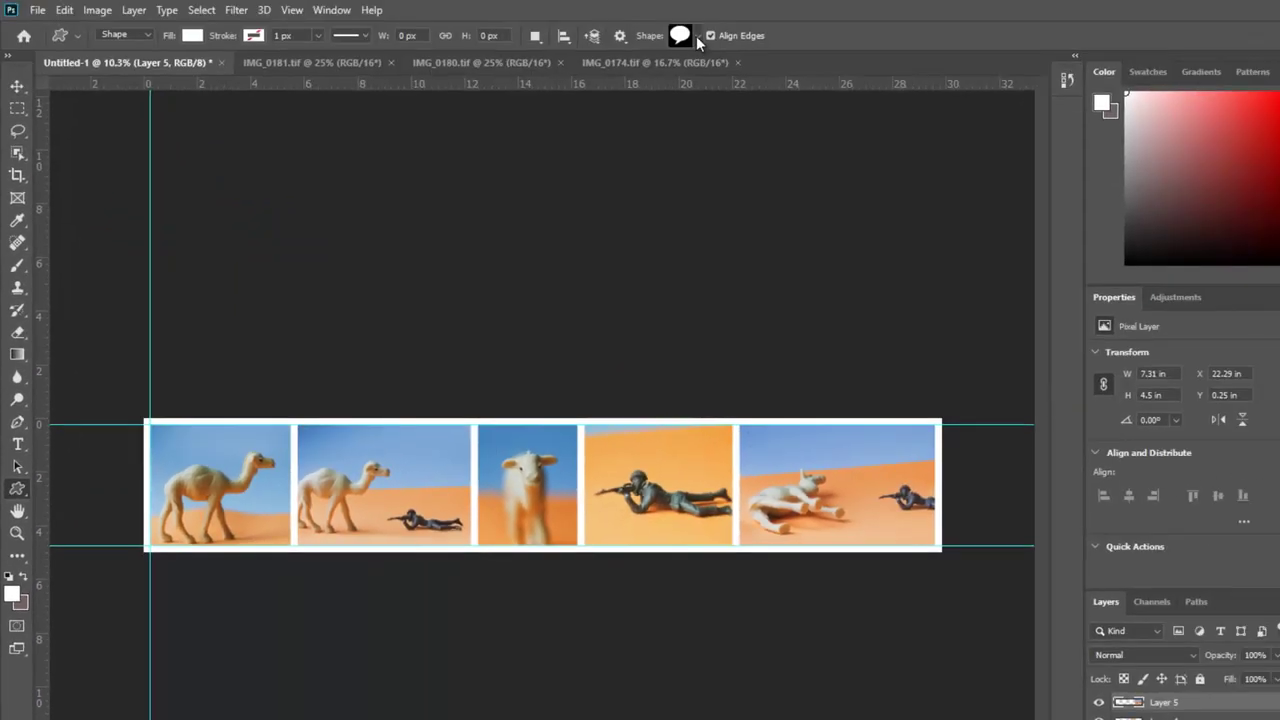
# Load the speech-bubbles-Shapes4FREE.csh shape set into the Custom Shape picker.
pyautogui.click(698, 37)
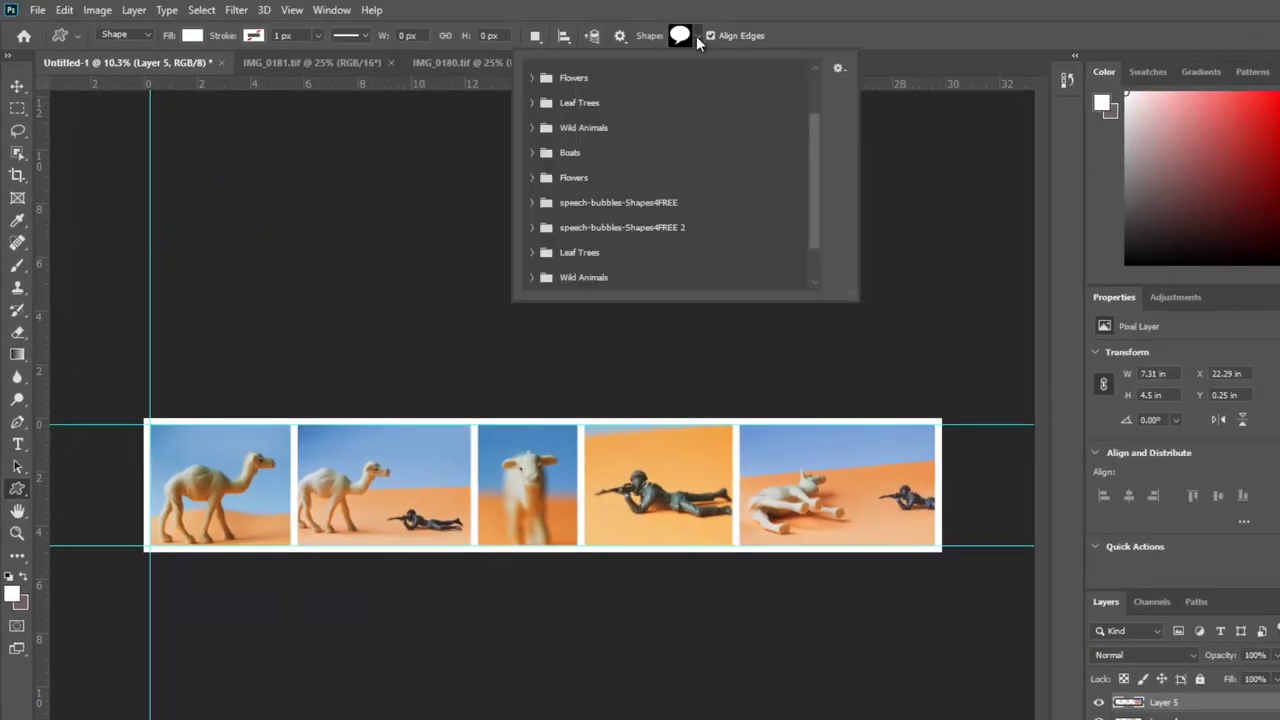
pyautogui.click(838, 70)
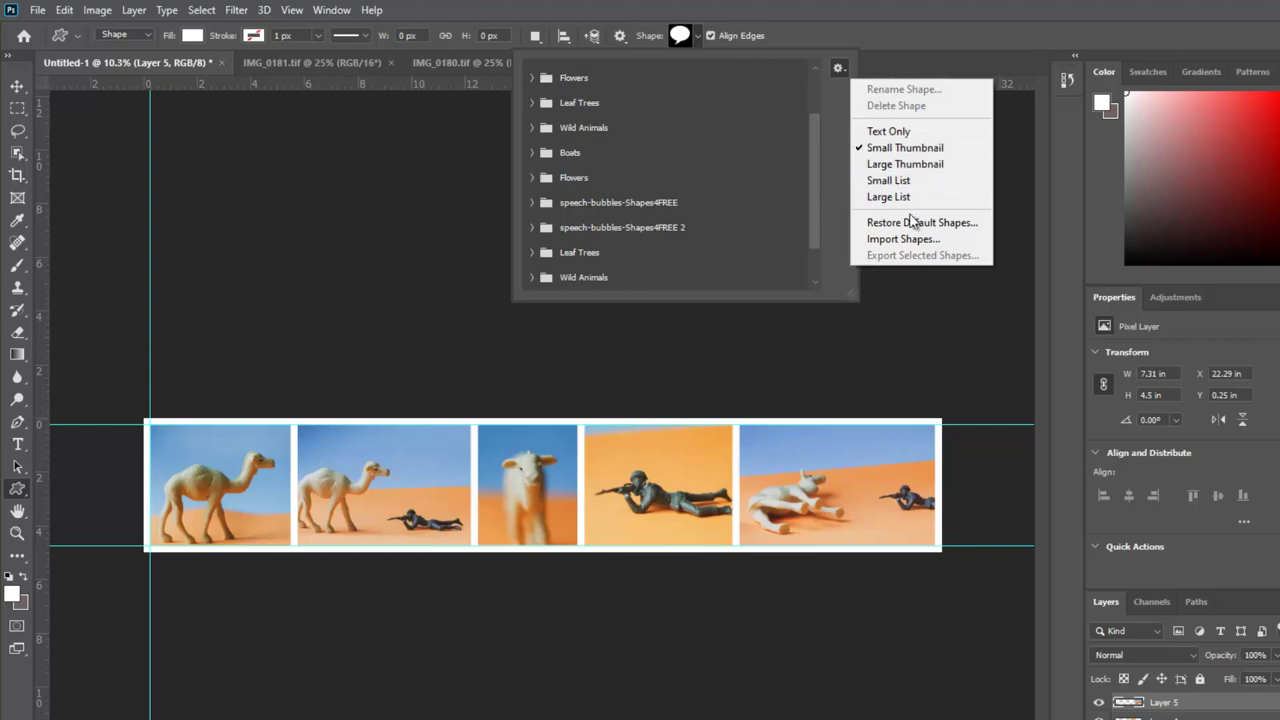
pyautogui.click(889, 240)
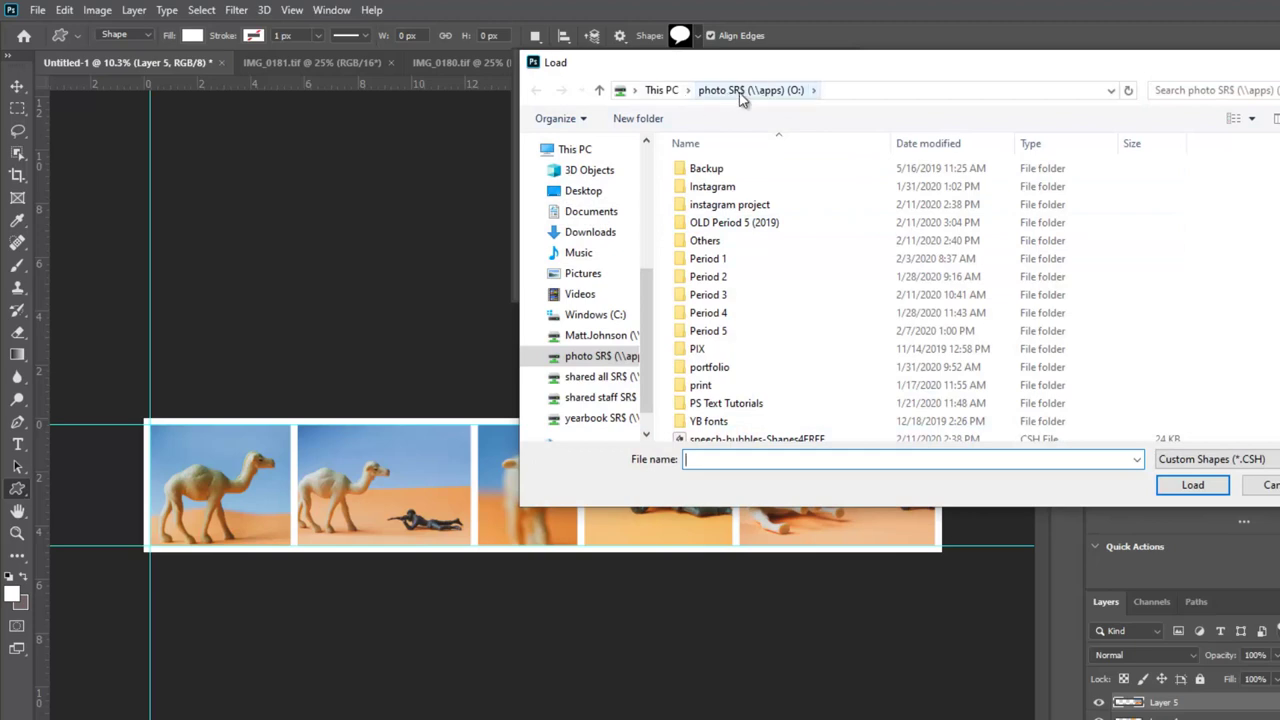
pyautogui.scroll(-1, 727, 282)
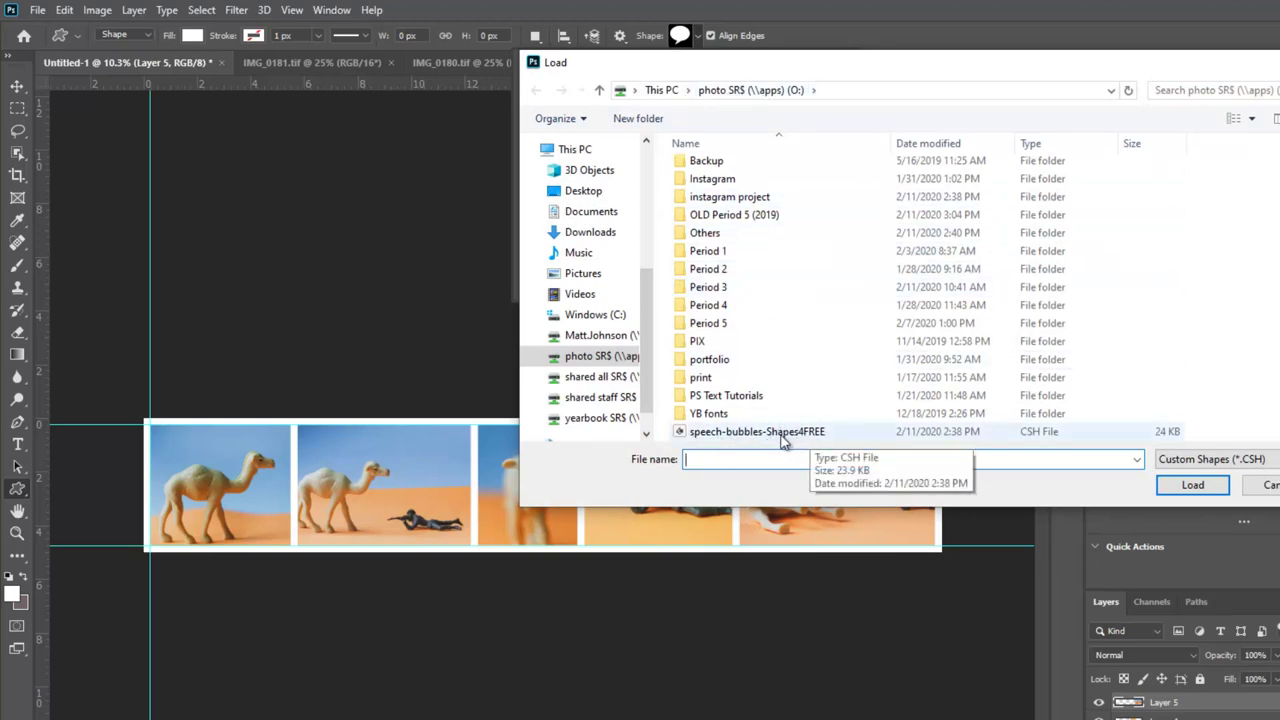
pyautogui.click(817, 434)
pyautogui.click(1195, 486)
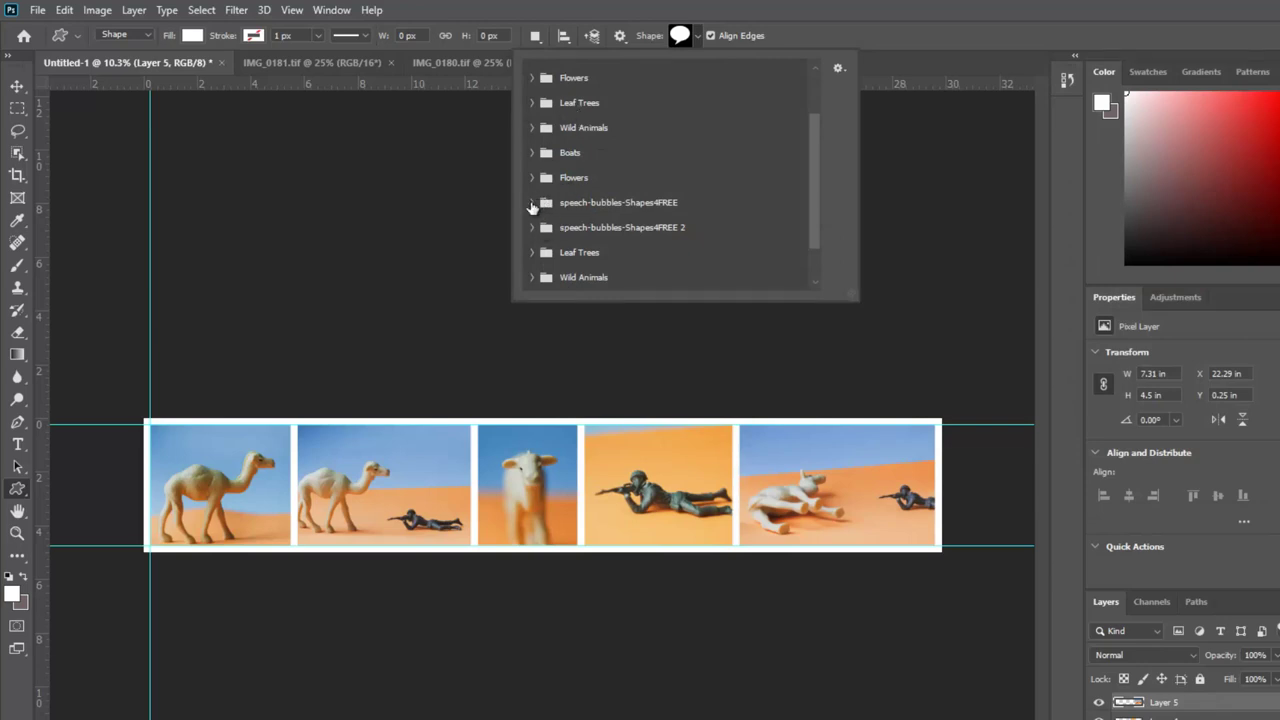
# Pick the oval speech-bubble shape from the new folder and draw it above the strip.
pyautogui.click(532, 203)
pyautogui.scroll(-1, 588, 228)
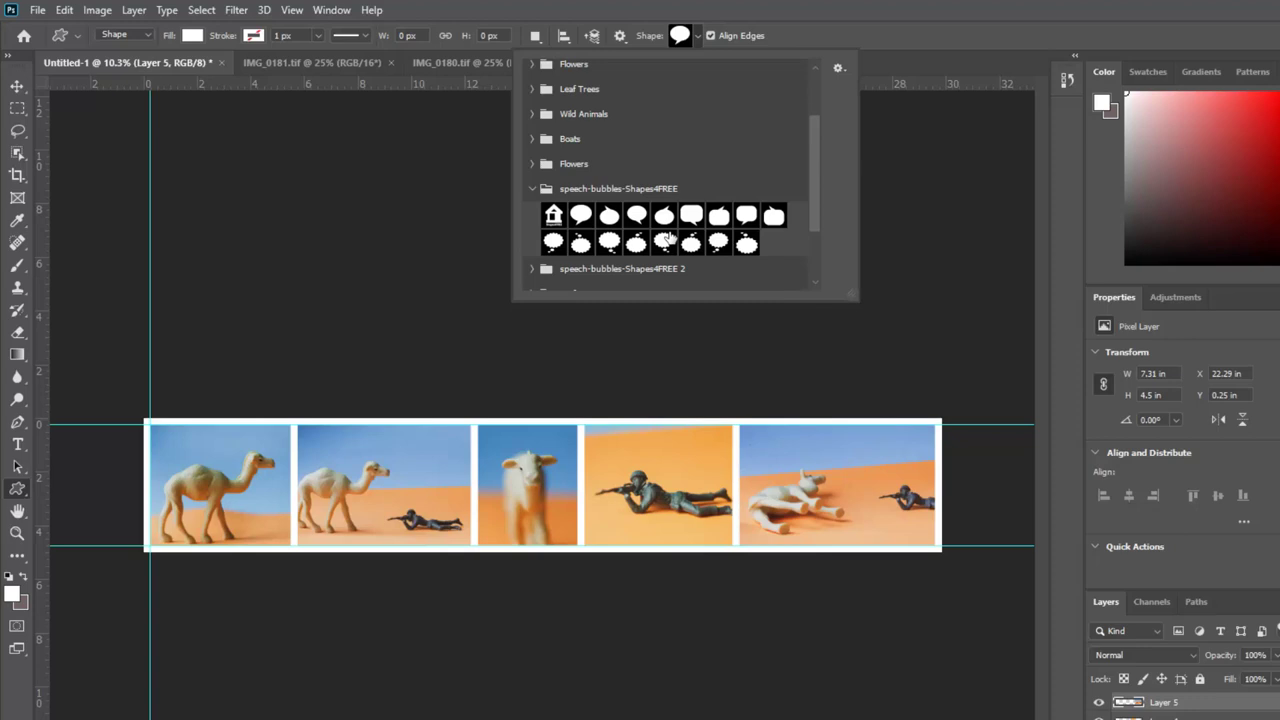
pyautogui.click(581, 214)
pyautogui.moveTo(262, 442); pyautogui.dragTo(376, 358)
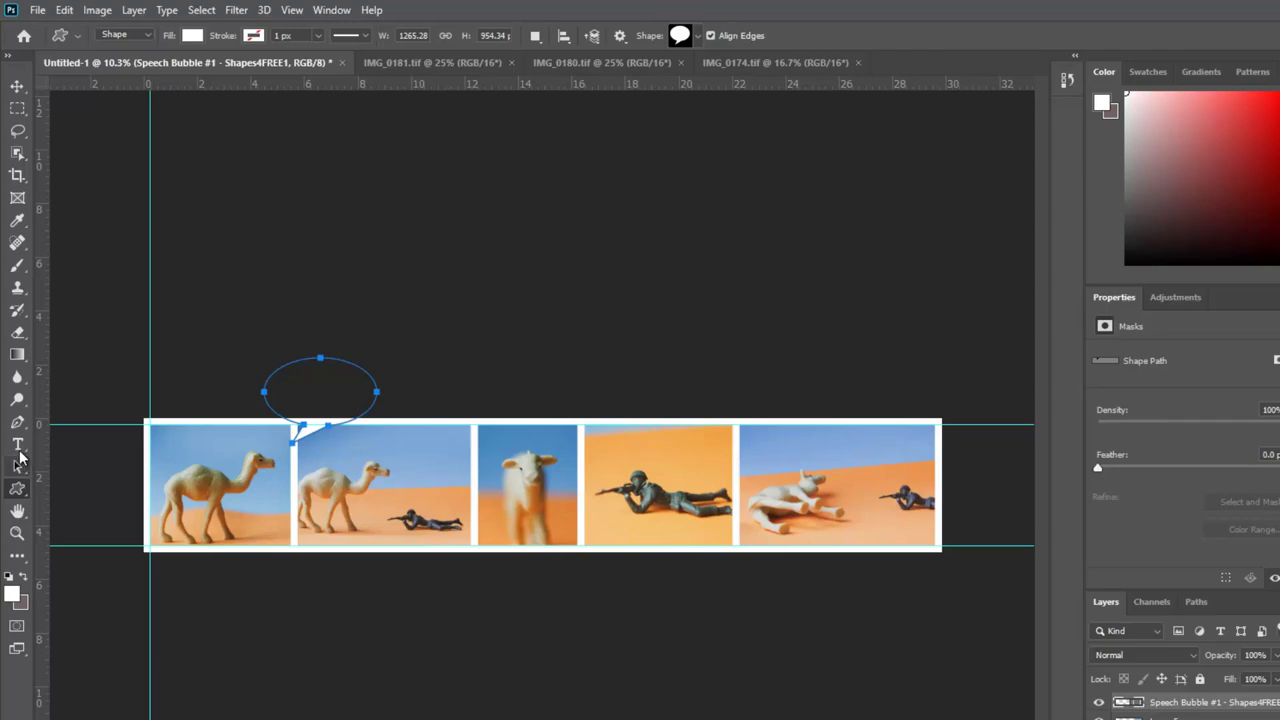
# Move the speech bubble onto the strip and scale it to about 76% above the second camel.
pyautogui.click(17, 85)
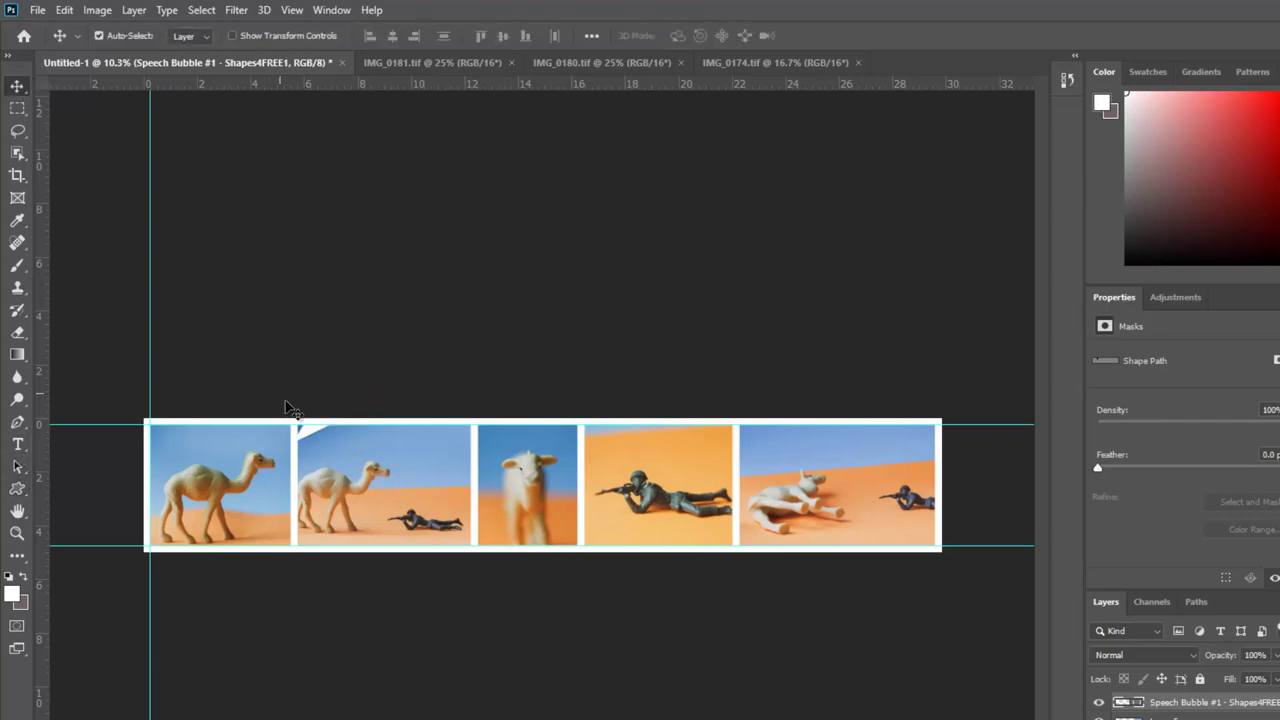
pyautogui.moveTo(320, 443); pyautogui.dragTo(217, 515)
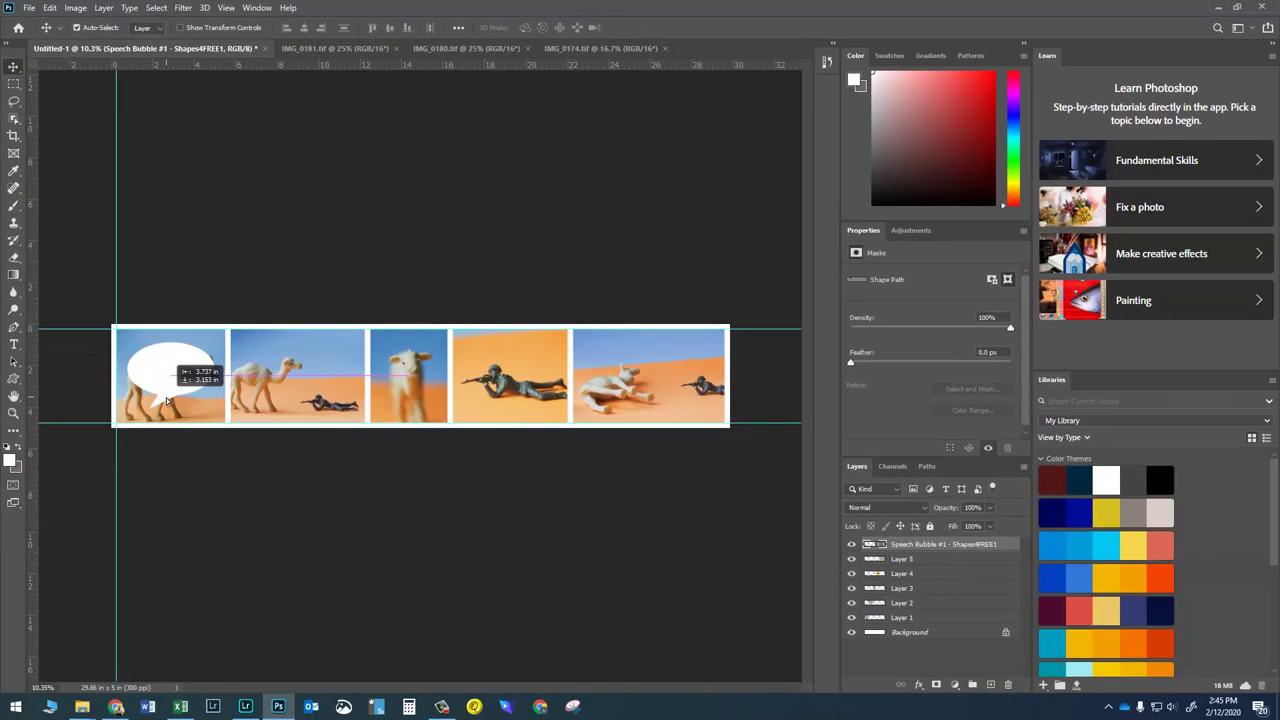
pyautogui.moveTo(166, 397); pyautogui.dragTo(330, 343)
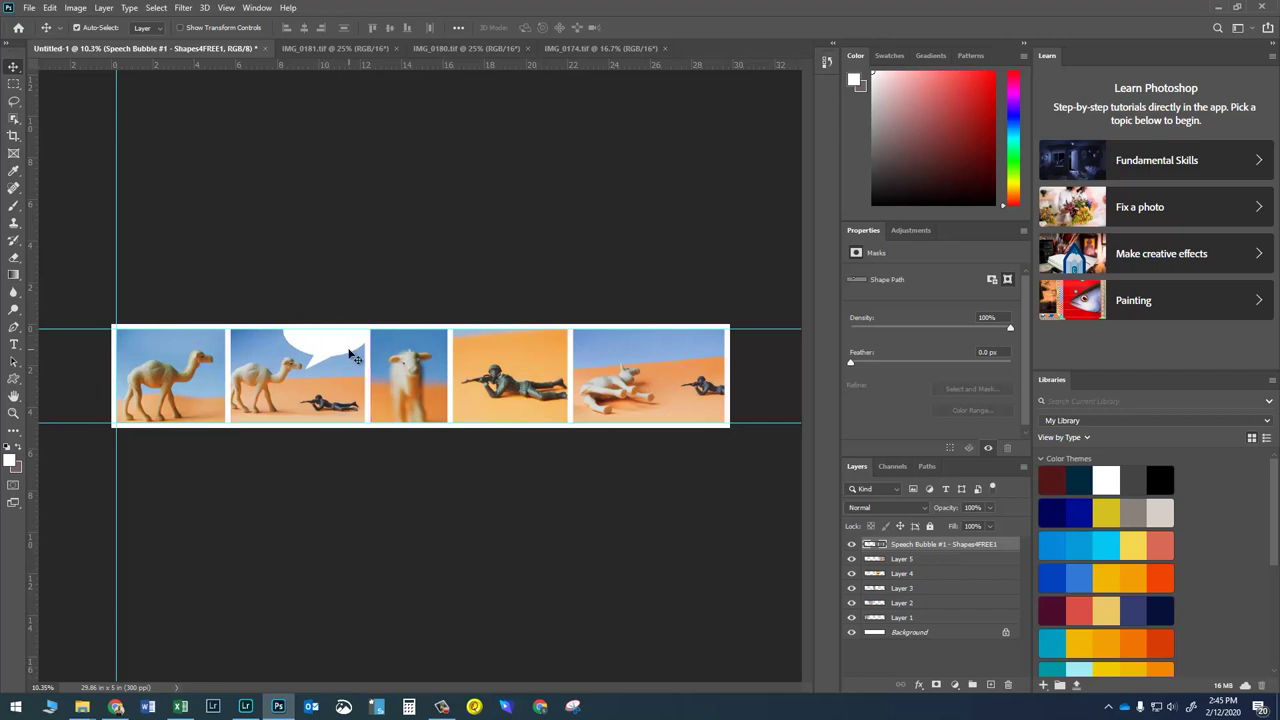
pyautogui.hotkey('ctrl', 't')
pyautogui.moveTo(368, 302); pyautogui.dragTo(346, 320)
pyautogui.moveTo(323, 362); pyautogui.dragTo(333, 344)
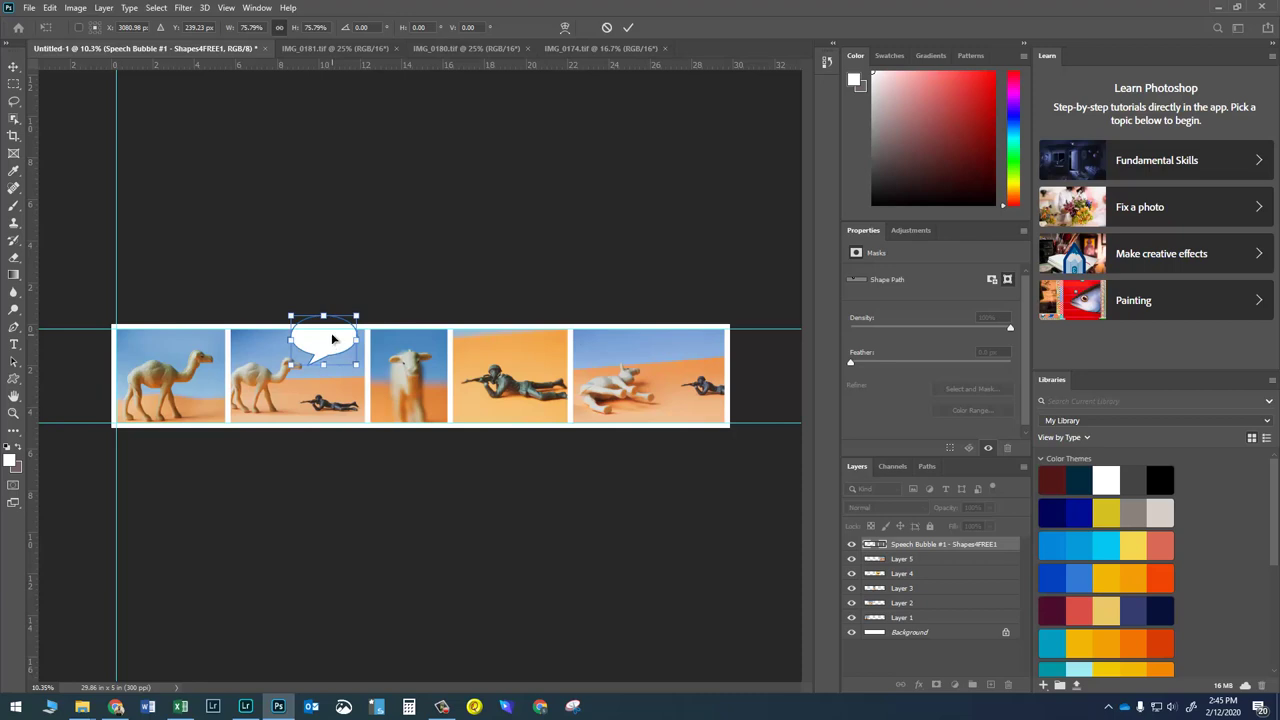
pyautogui.press('Return')
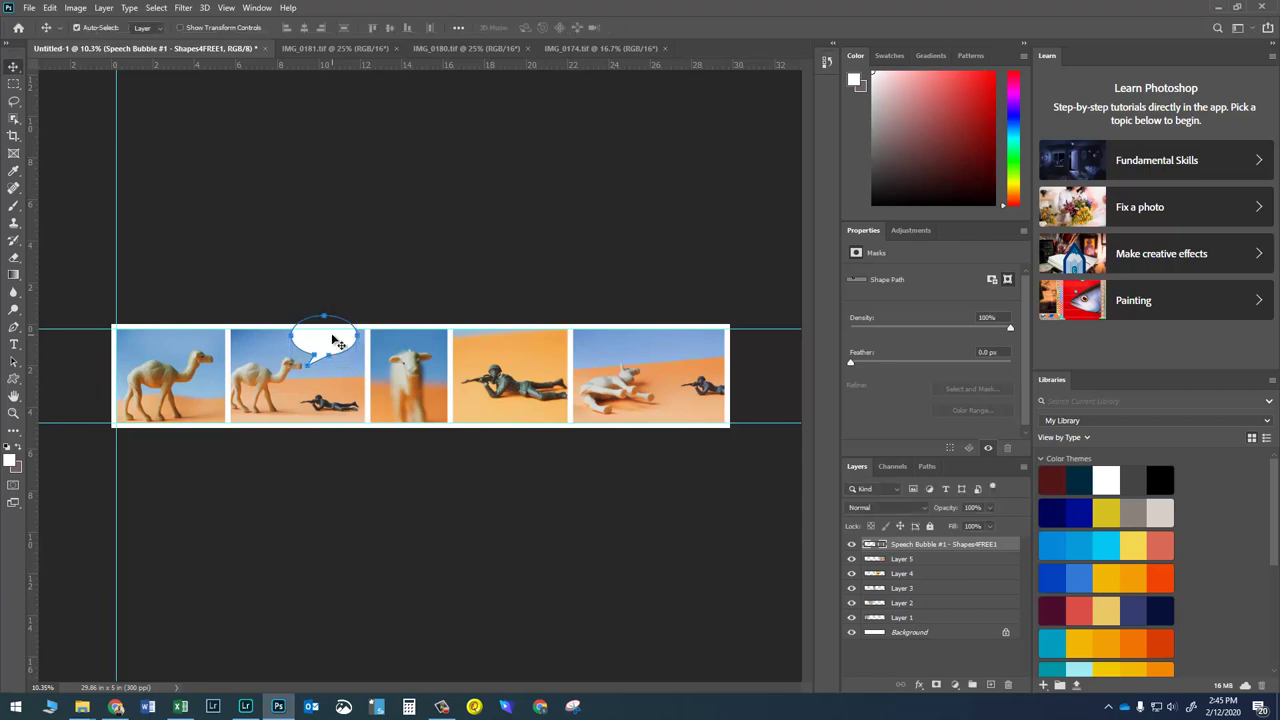
# Draw a cloud-style speech bubble near the soldier photo, then delete it.
pyautogui.click(14, 378)
pyautogui.click(538, 29)
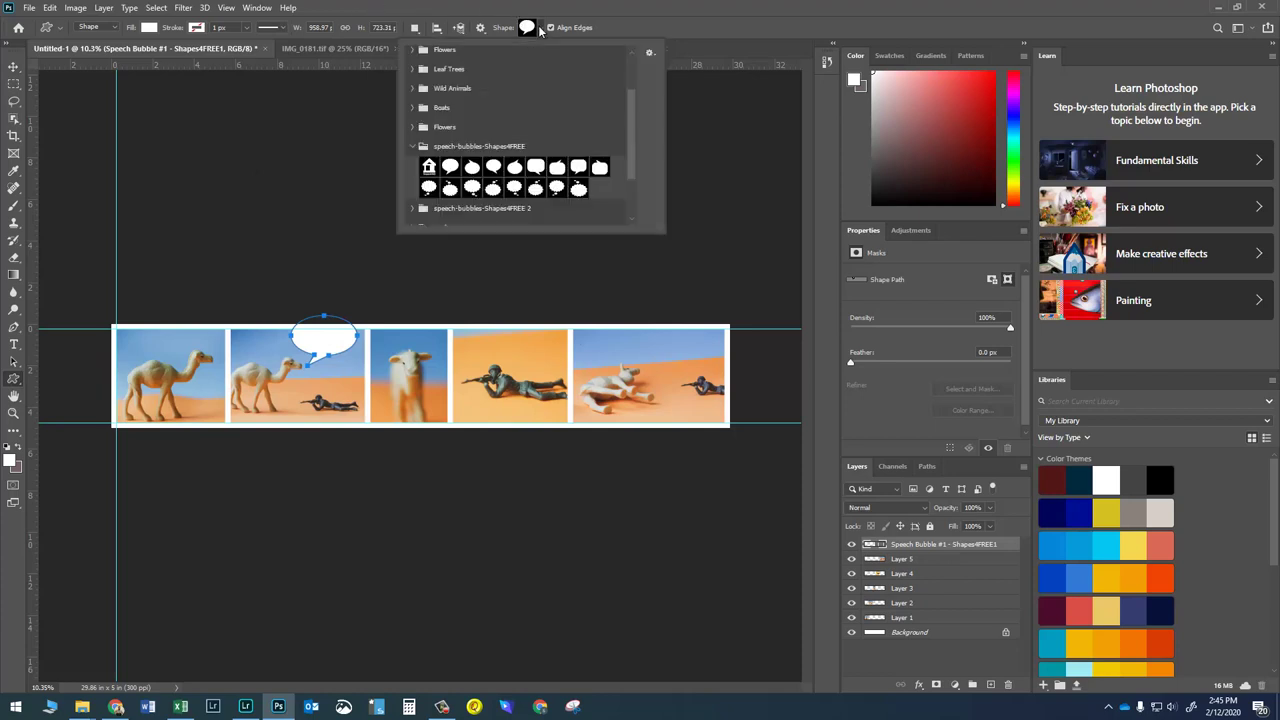
pyautogui.click(515, 189)
pyautogui.moveTo(487, 365); pyautogui.dragTo(424, 318)
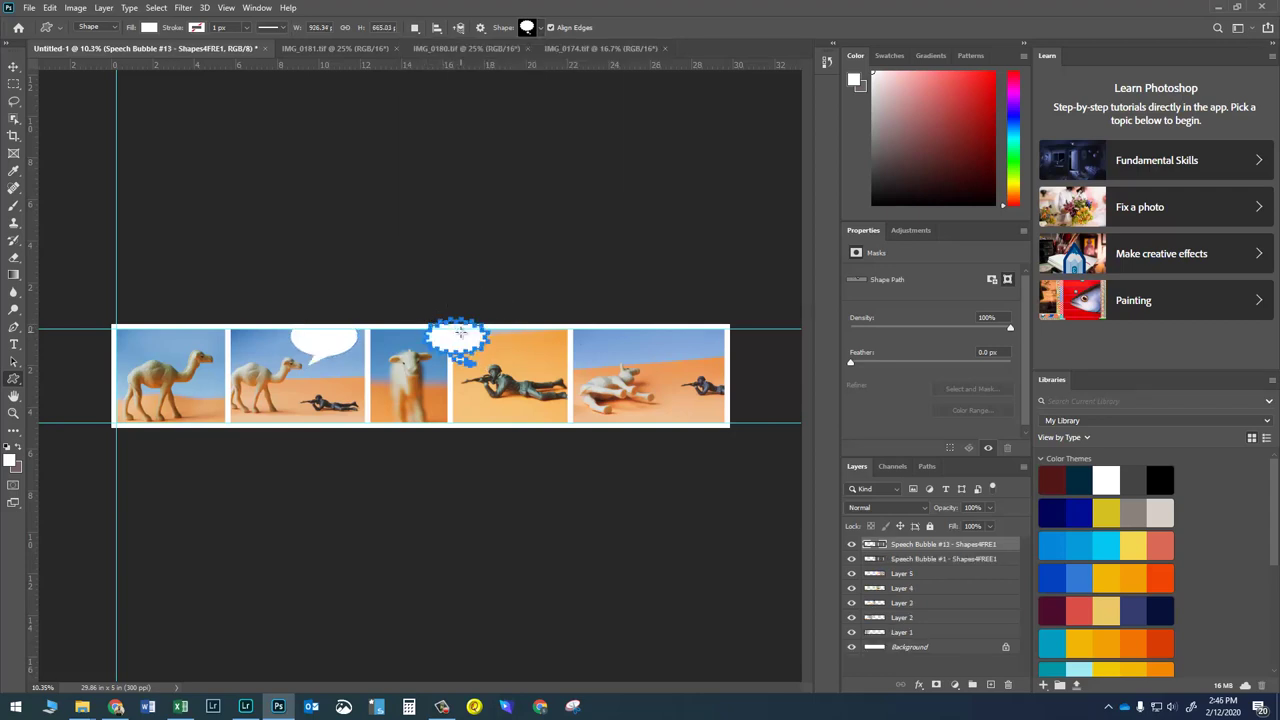
pyautogui.click(14, 66)
pyautogui.moveTo(470, 342); pyautogui.dragTo(524, 344)
pyautogui.press('Delete')
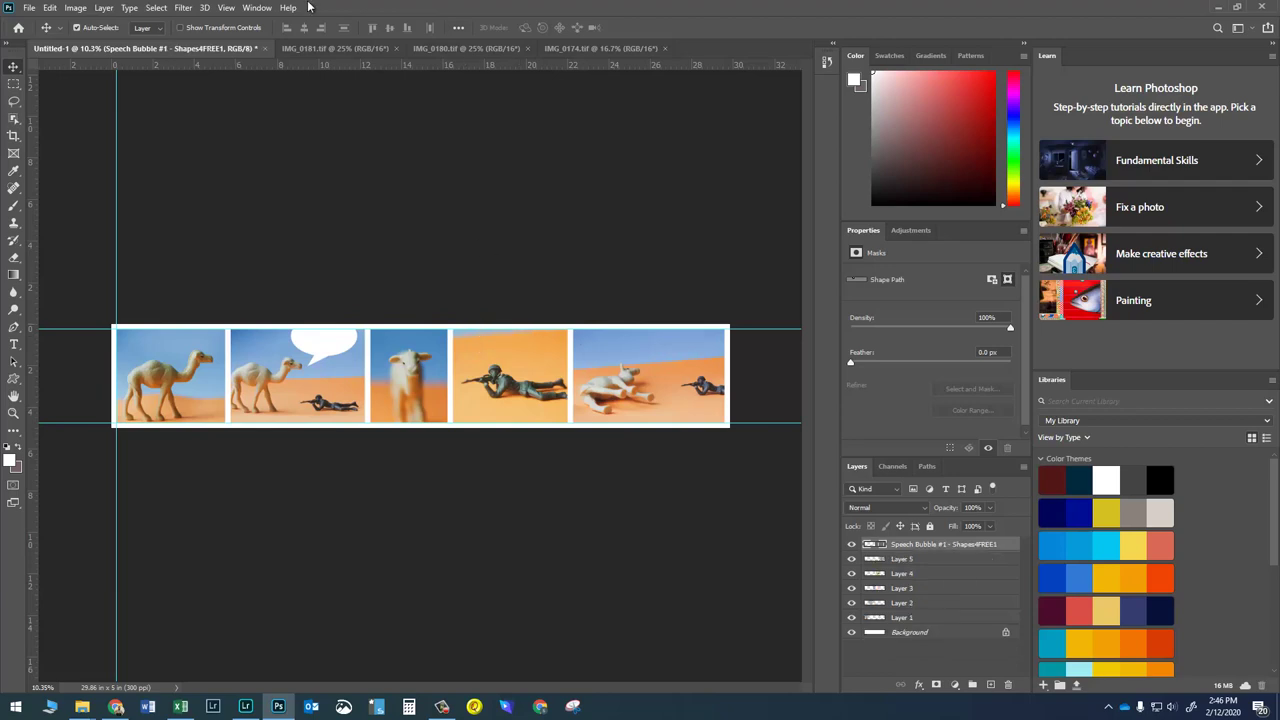
# Draw a thought bubble and move it down over the prone soldier.
pyautogui.click(14, 378)
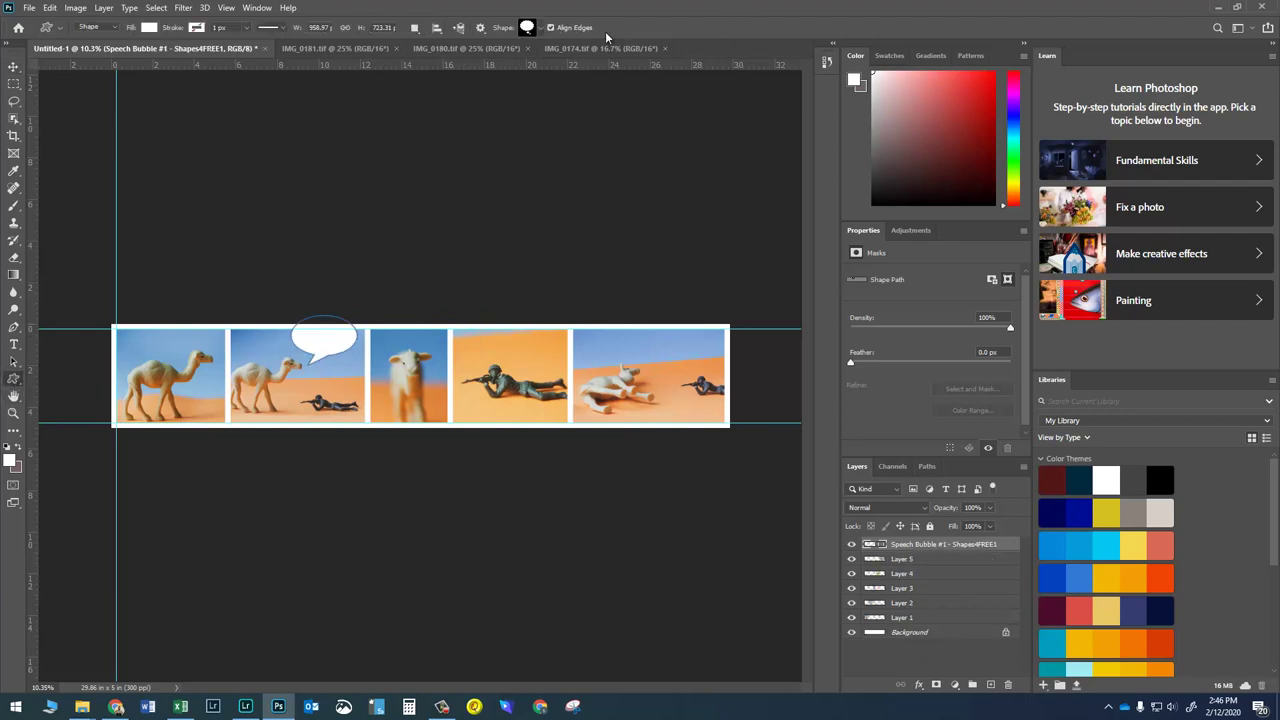
pyautogui.click(546, 29)
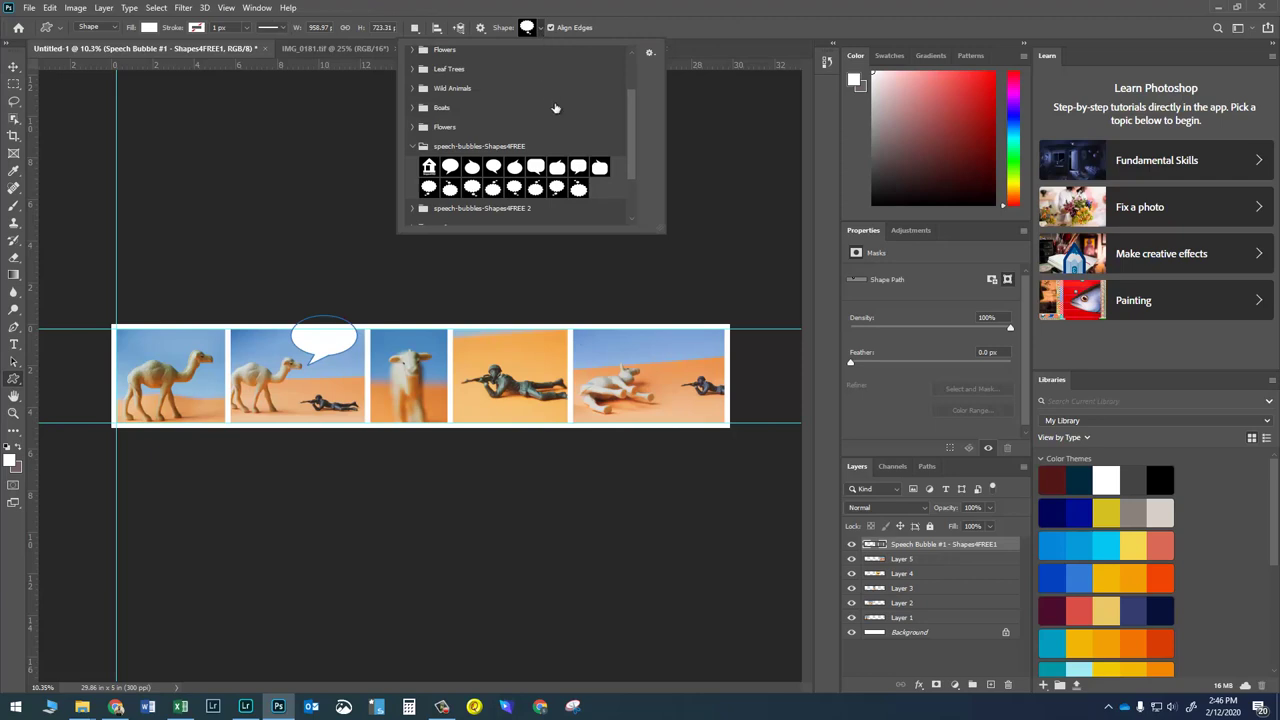
pyautogui.click(557, 189)
pyautogui.moveTo(500, 360); pyautogui.dragTo(562, 312)
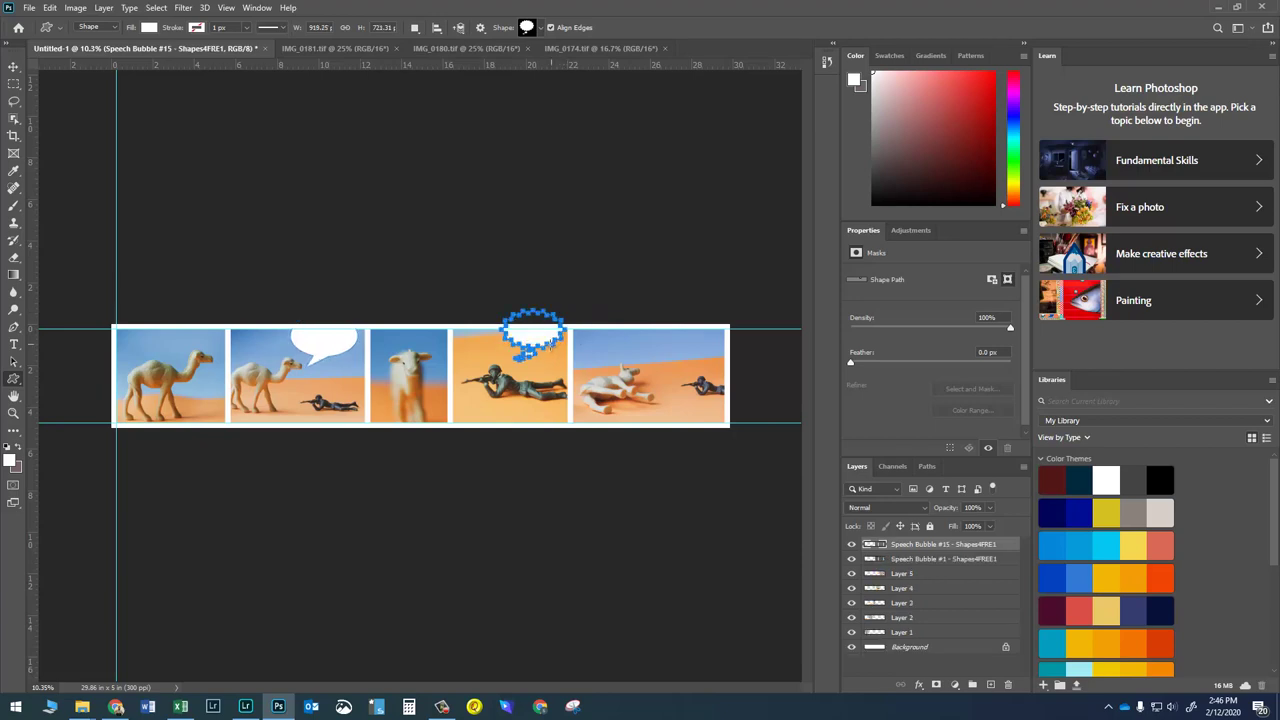
pyautogui.scroll(5, 591, 330)
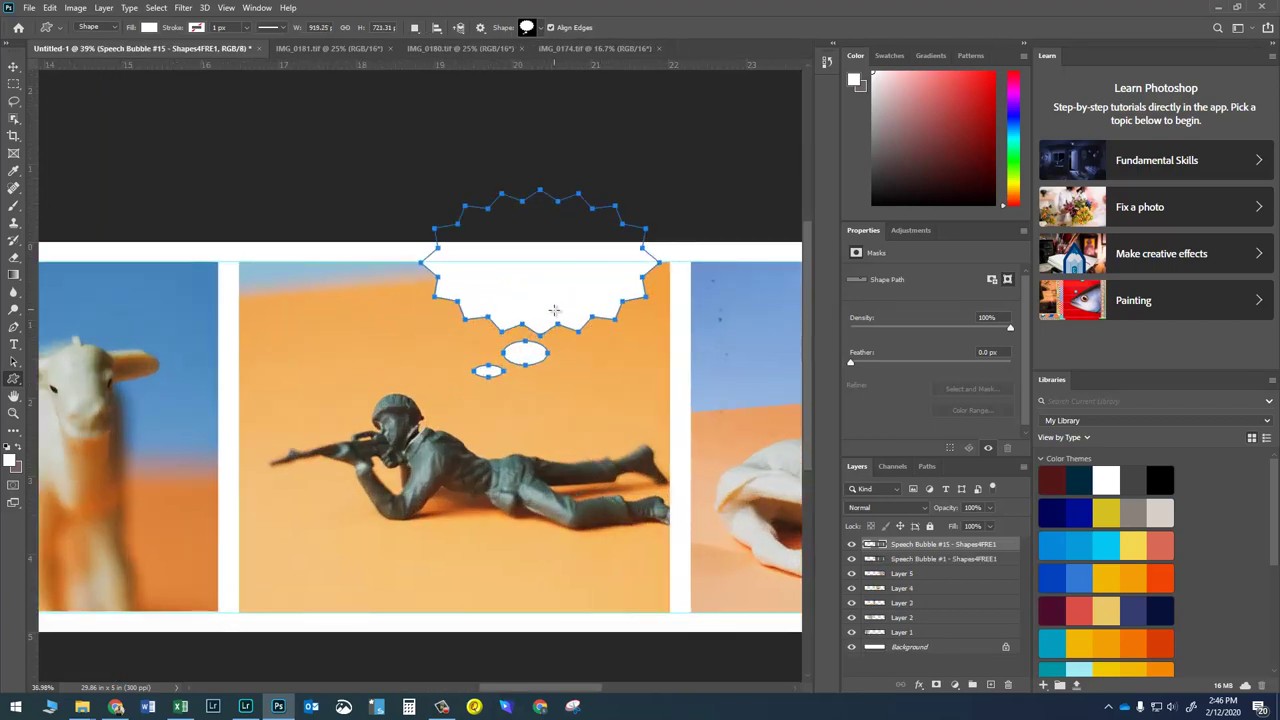
pyautogui.press('v')
pyautogui.moveTo(551, 304); pyautogui.dragTo(510, 344)
pyautogui.scroll(-4, 512, 345)
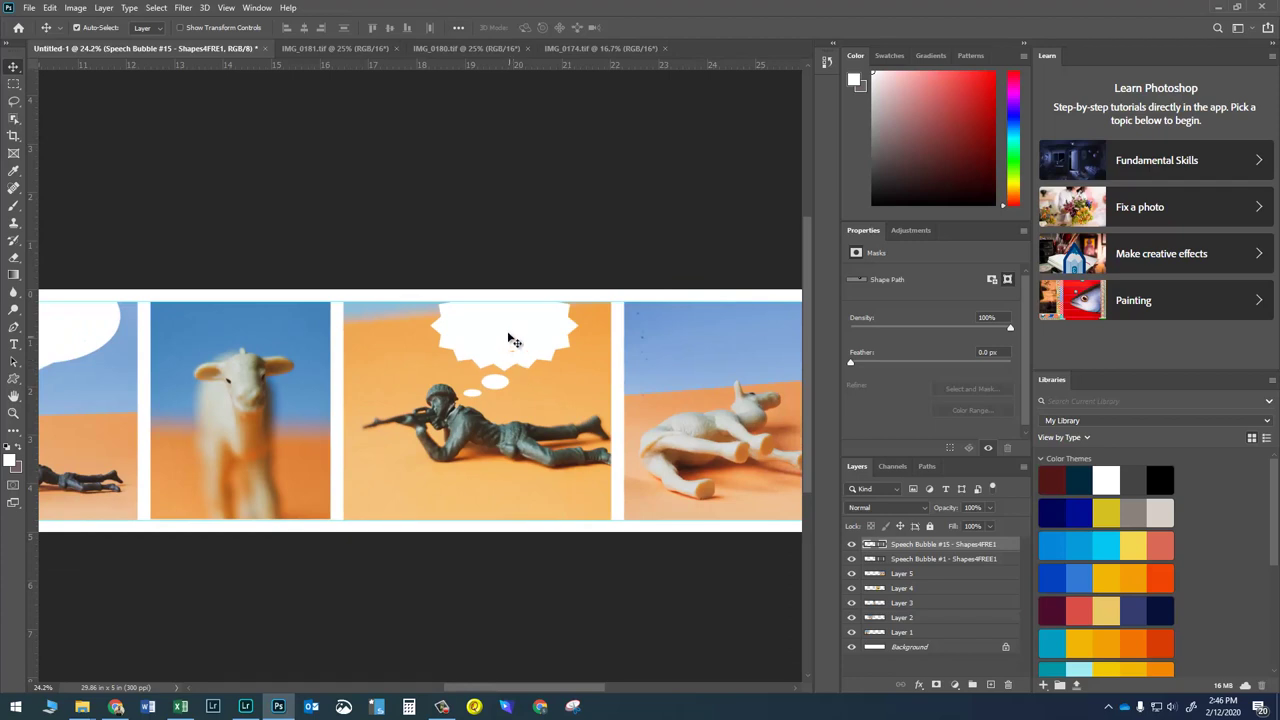
pyautogui.scroll(-2, 508, 336)
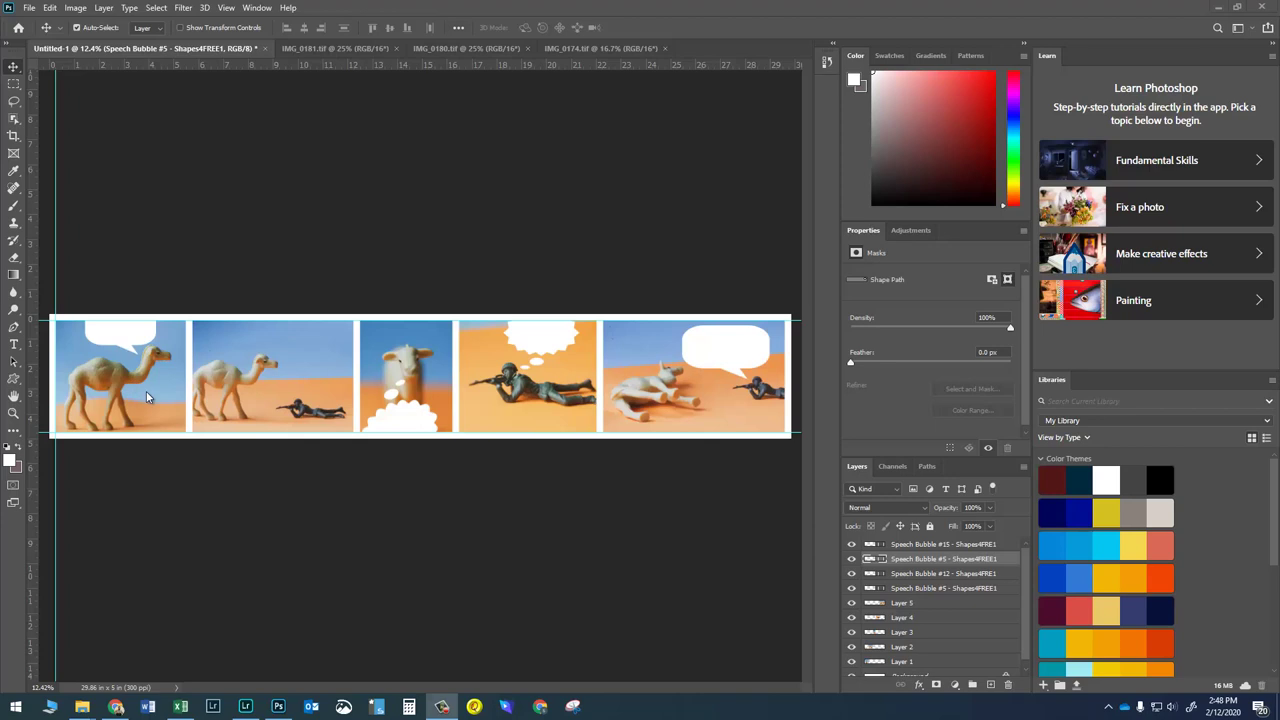
pyautogui.scroll(5, 130, 372)
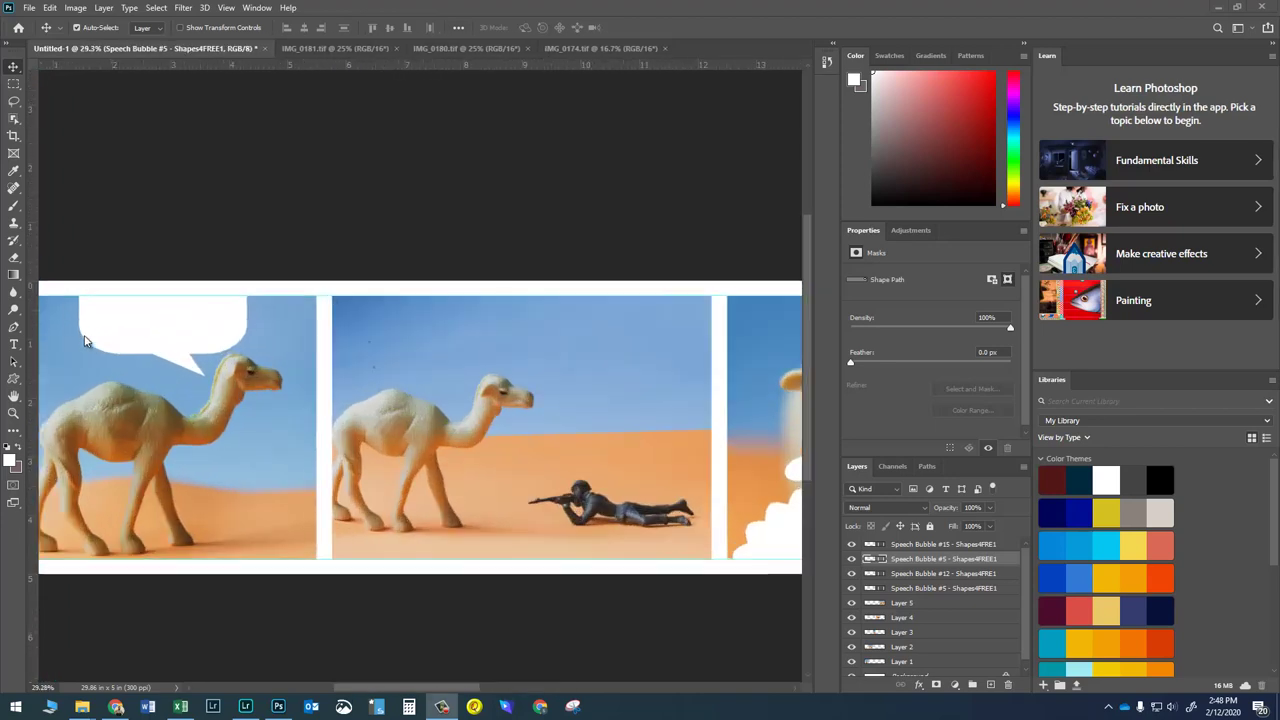
# Choose the Type tool with the Comic Sans MS font for the first camel's bubble.
pyautogui.moveTo(183, 380); pyautogui.dragTo(366, 537)
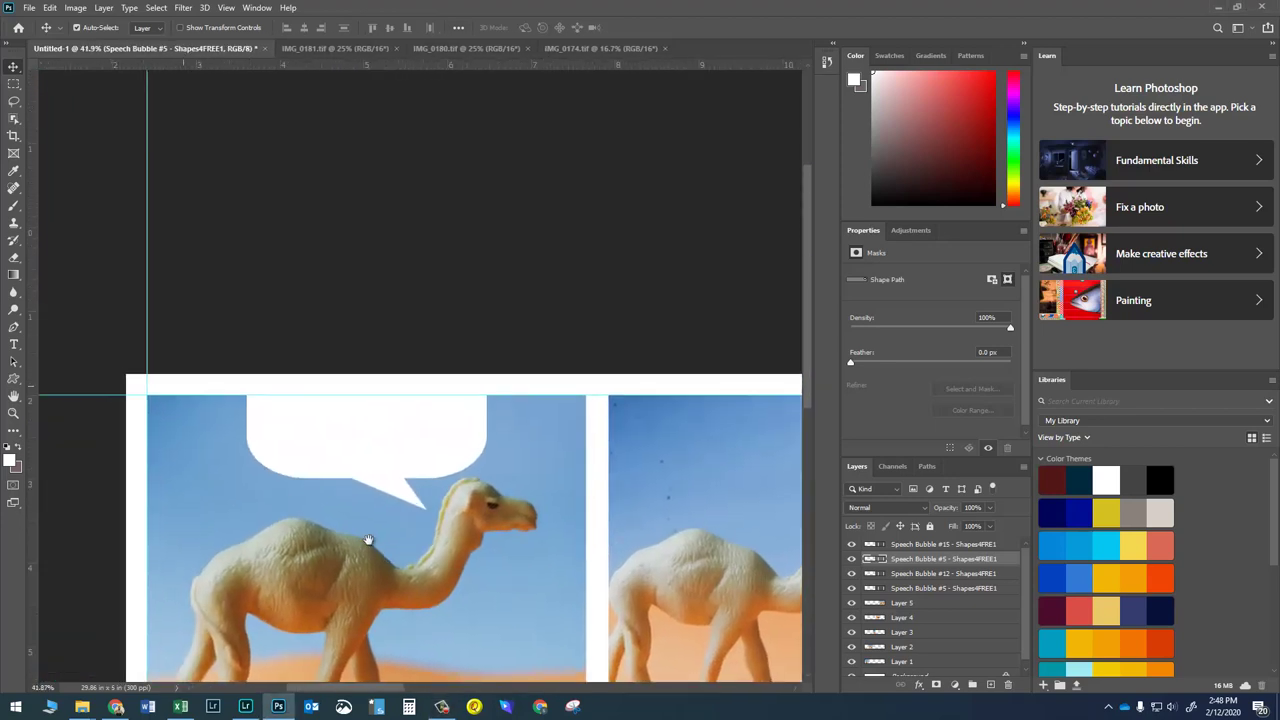
pyautogui.click(14, 344)
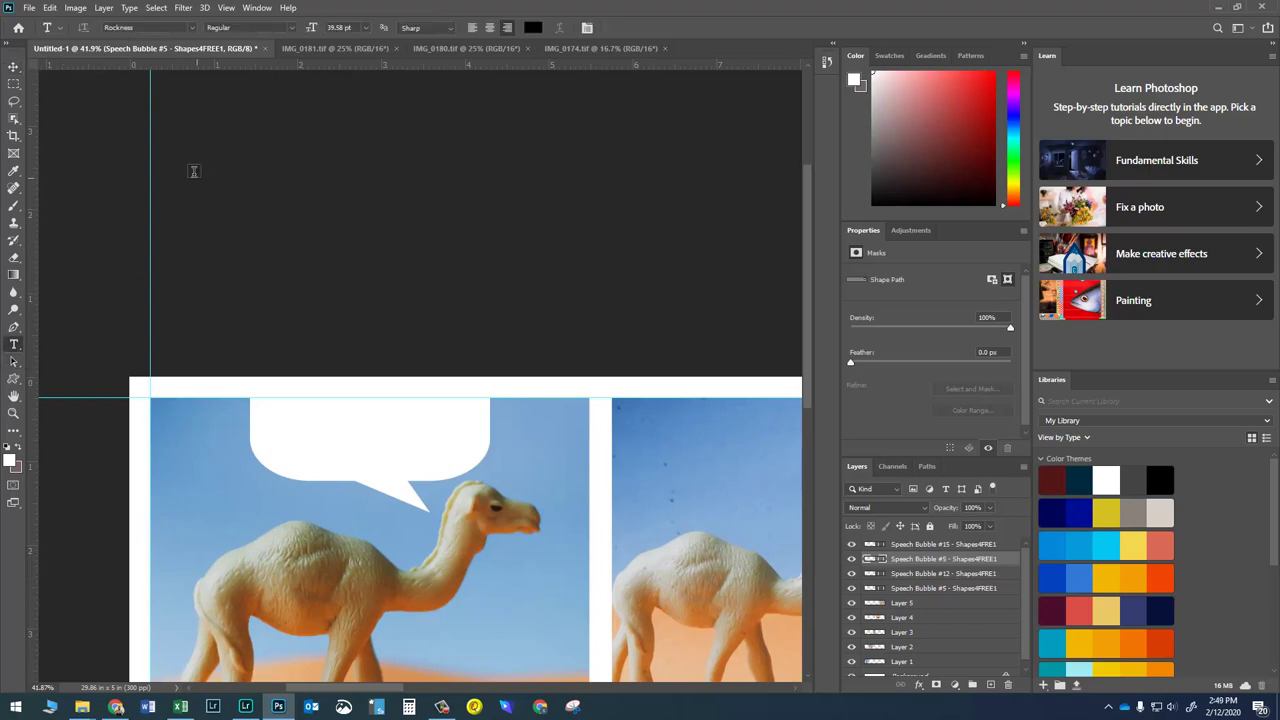
pyautogui.click(190, 29)
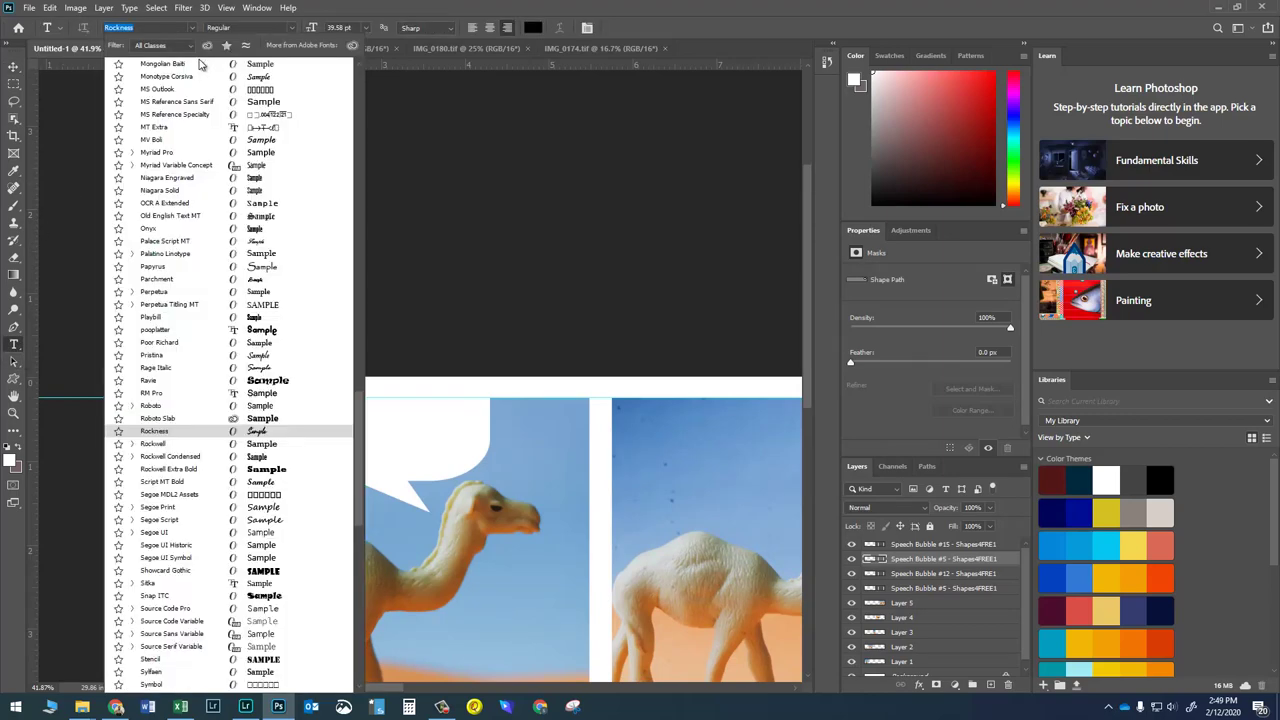
pyautogui.scroll(10, 188, 331)
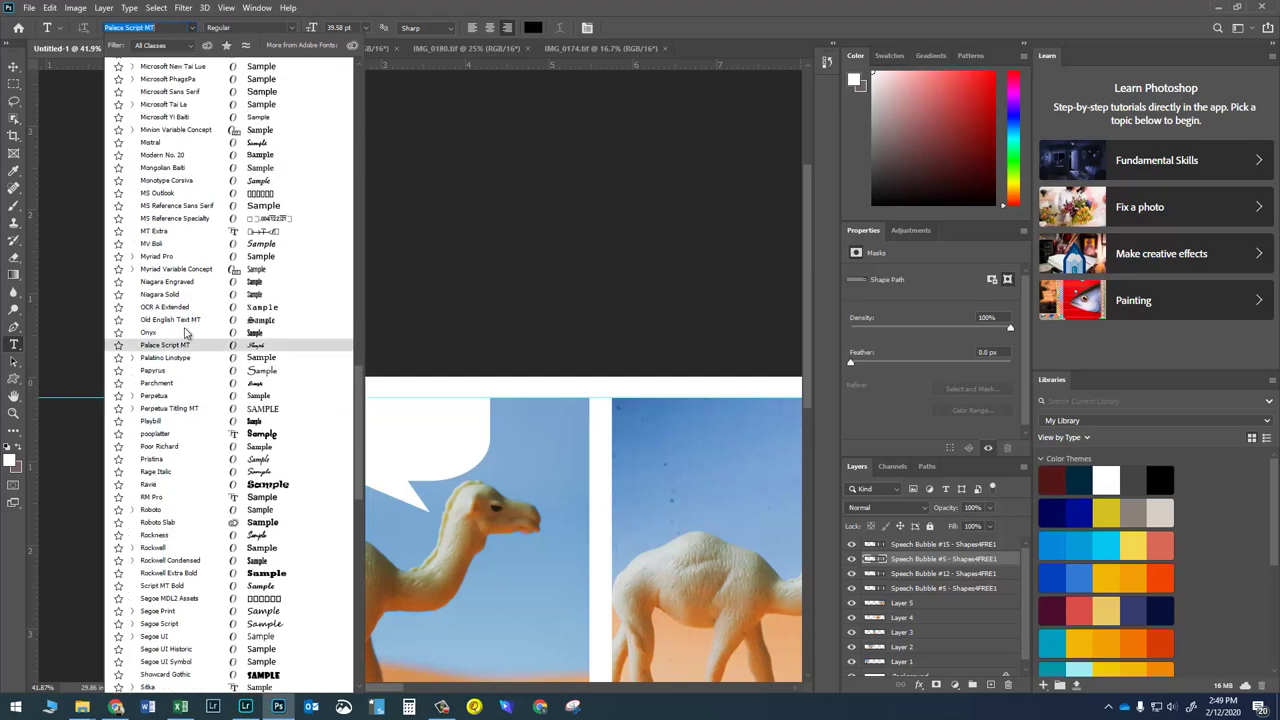
pyautogui.scroll(20, 185, 333)
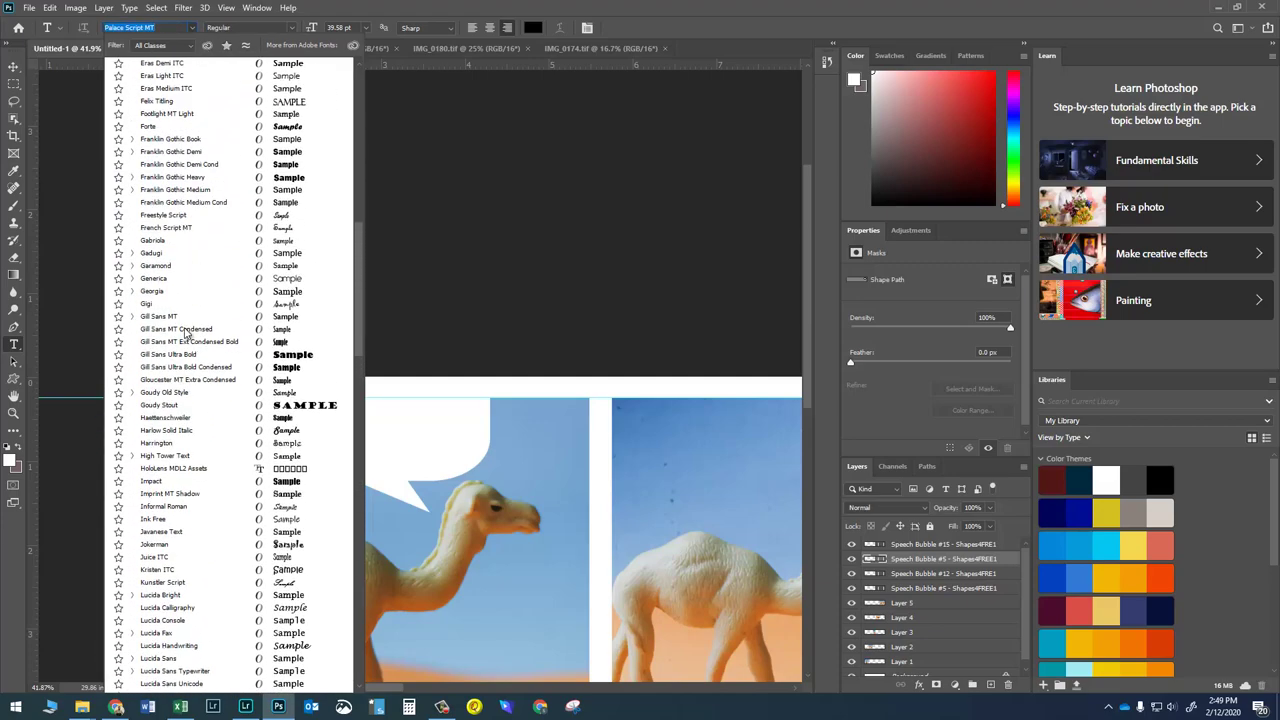
pyautogui.scroll(1, 185, 333)
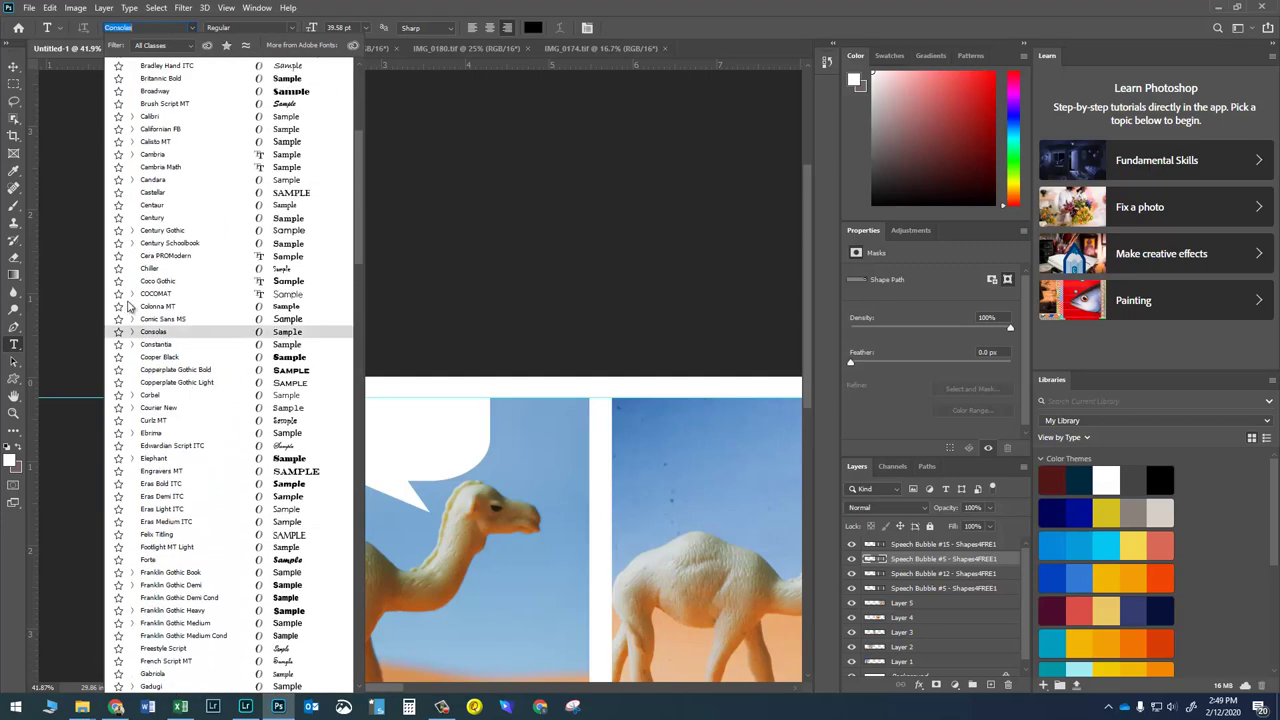
pyautogui.click(186, 320)
# Set 16 pt black text and draw a text box inside the camel's speech bubble.
pyautogui.click(366, 27)
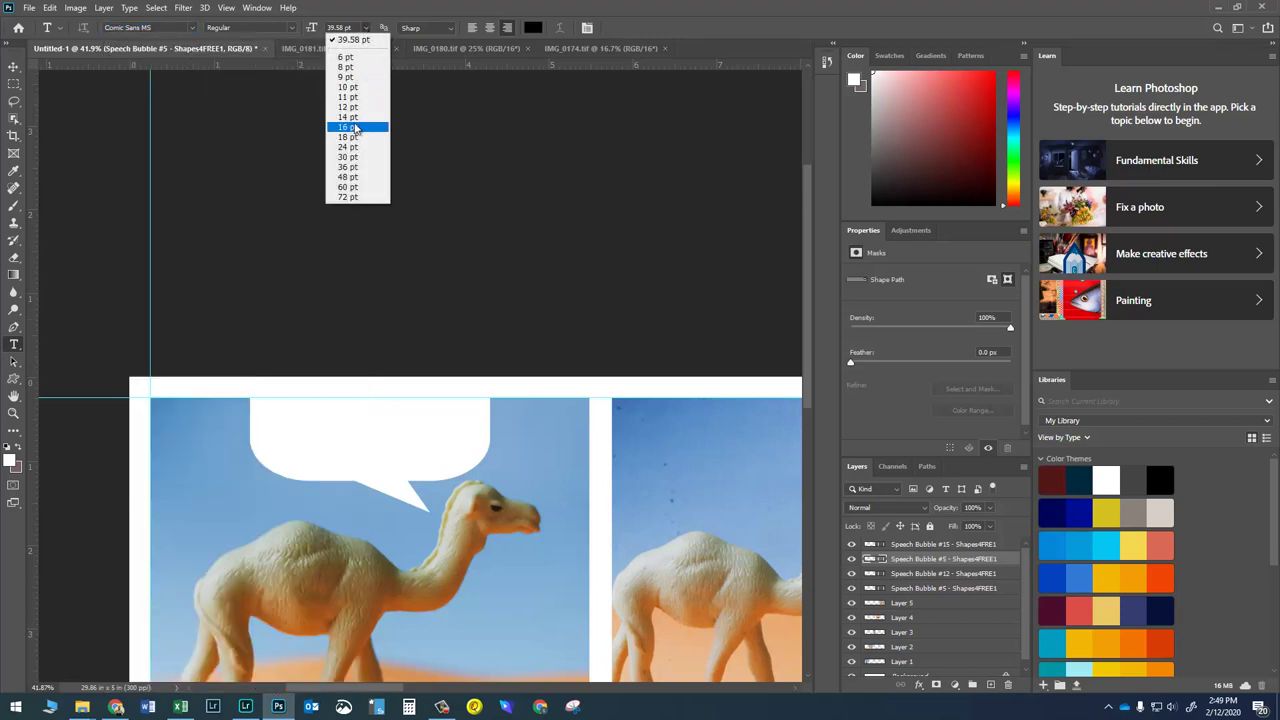
pyautogui.click(355, 128)
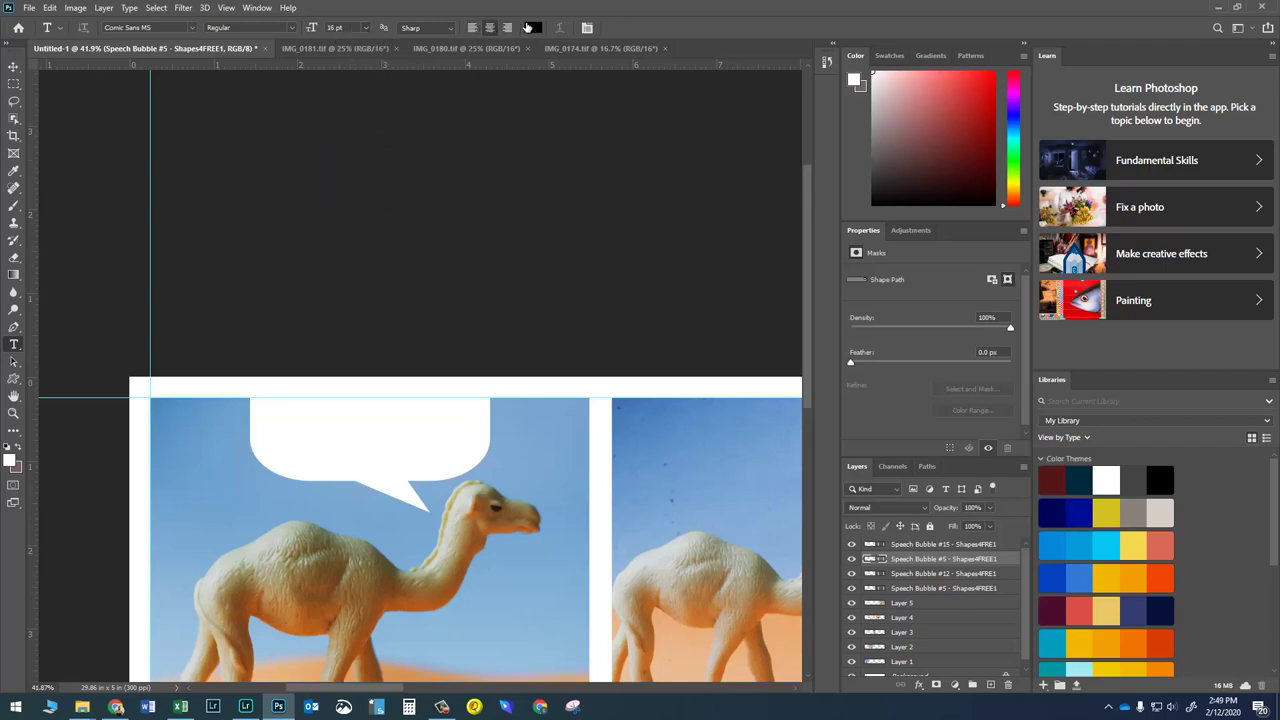
pyautogui.click(533, 28)
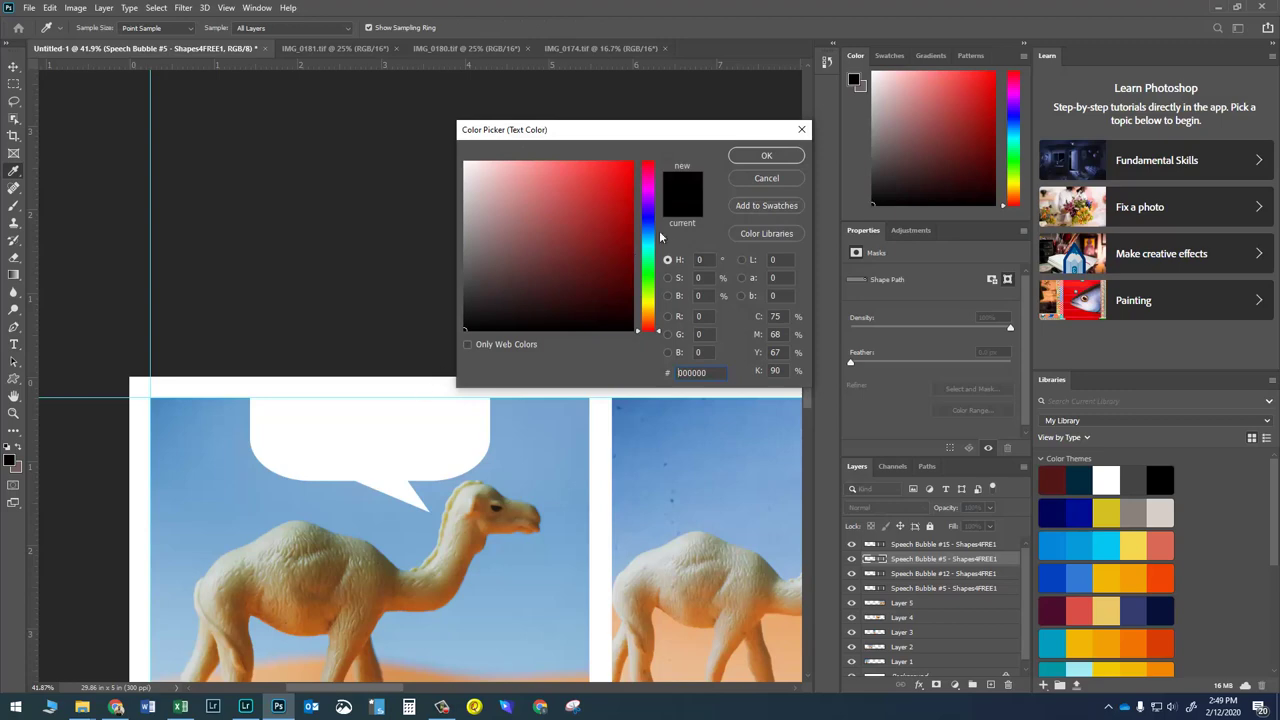
pyautogui.click(766, 154)
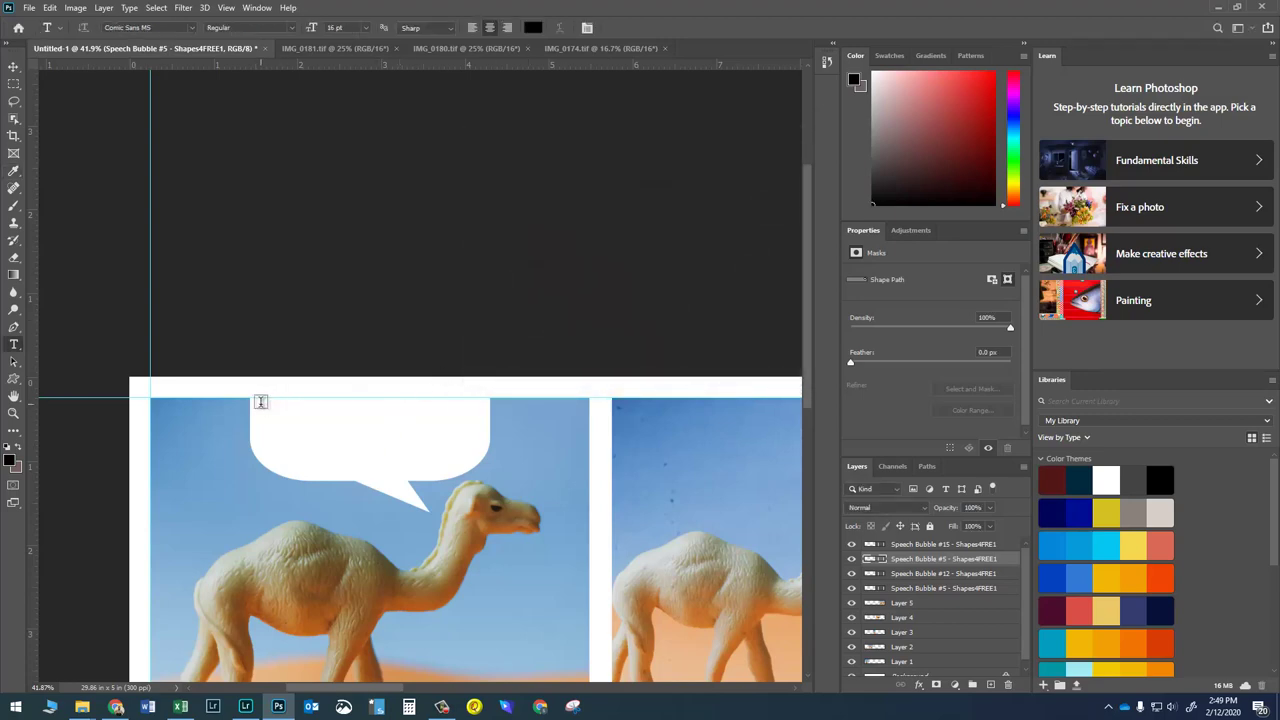
pyautogui.moveTo(262, 401); pyautogui.dragTo(473, 461)
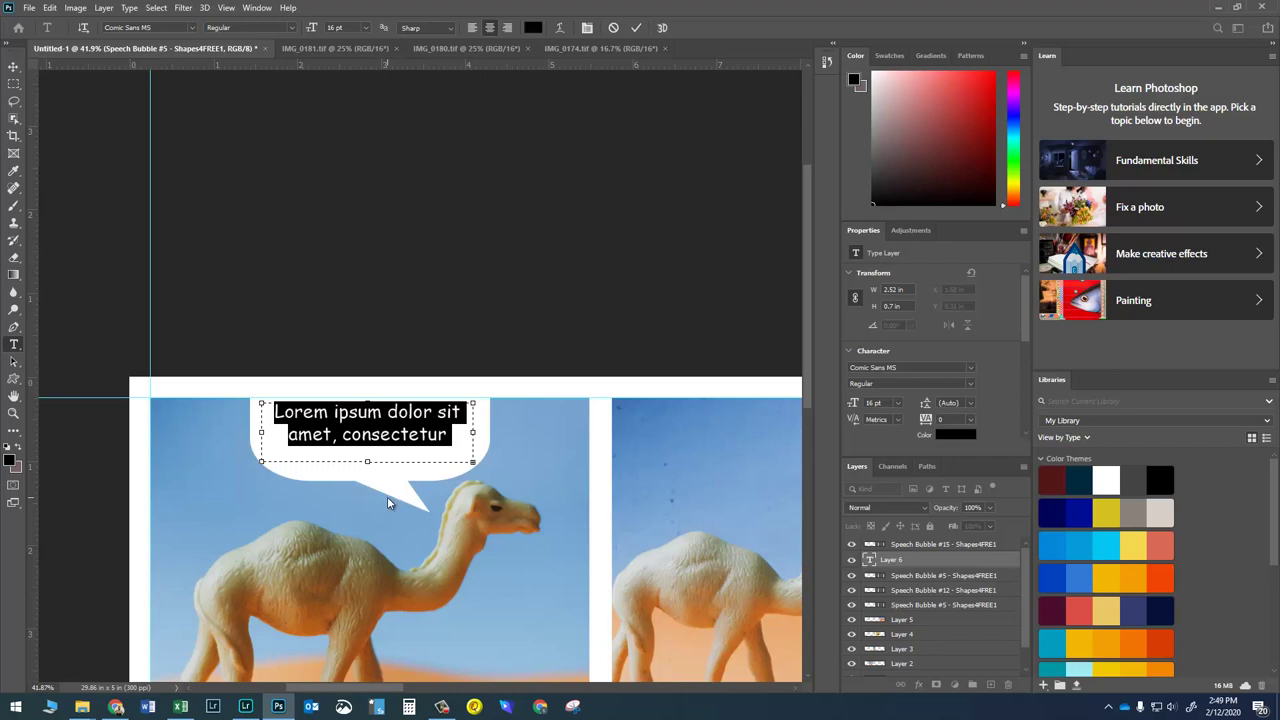
# Type 'What a nice day.' and 'What's that I see over', then delete the first line.
pyautogui.write('What a nice day.')
pyautogui.press('Return')
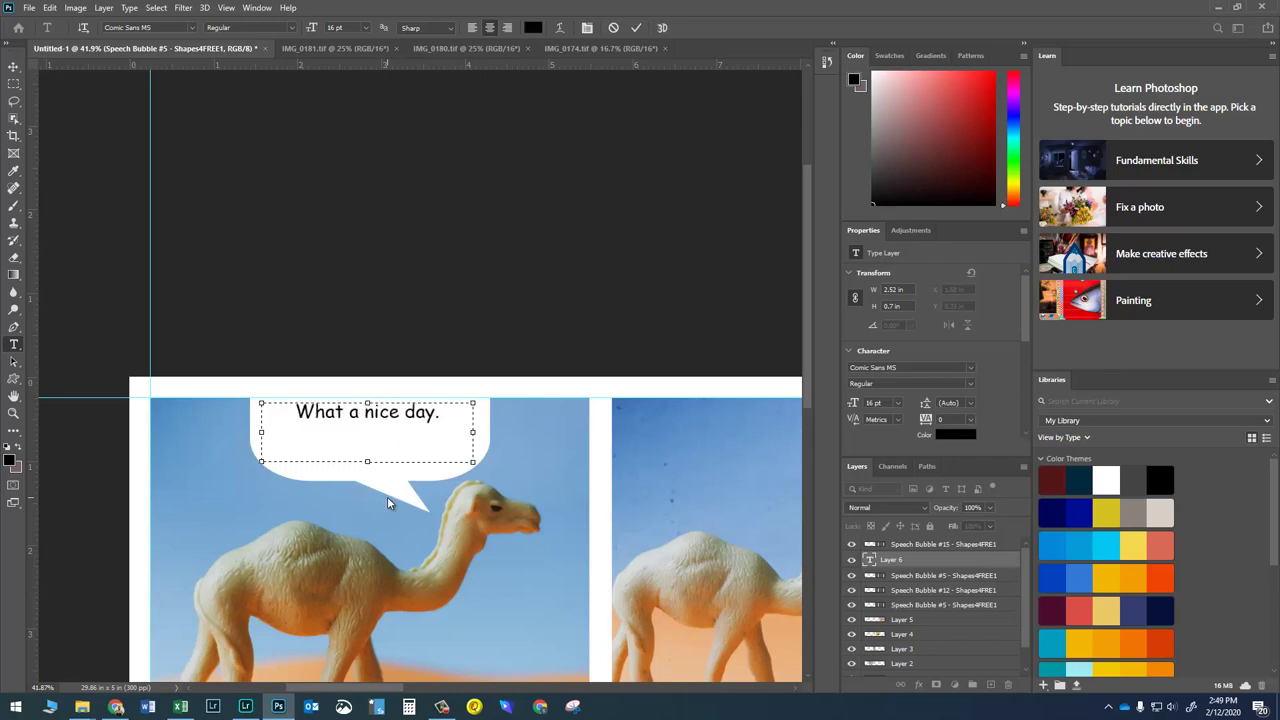
pyautogui.write("What's that I see over")
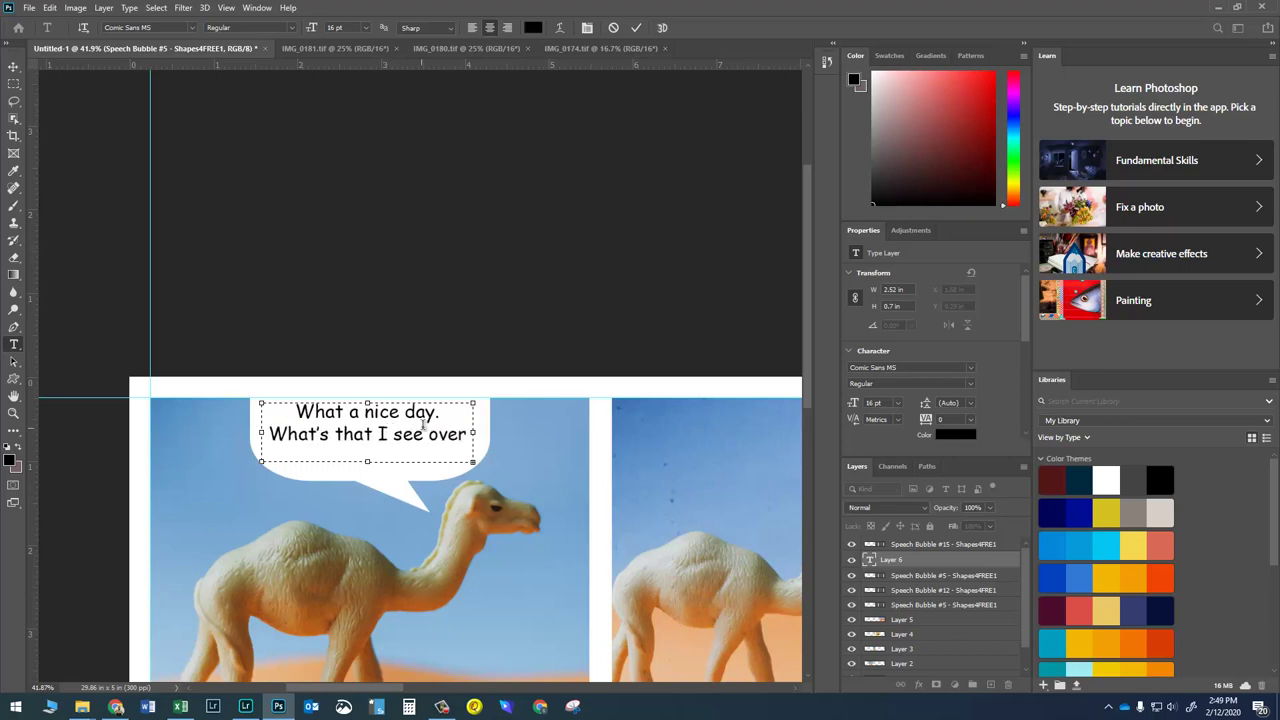
pyautogui.moveTo(447, 410); pyautogui.dragTo(276, 385)
pyautogui.press('BackSpace')
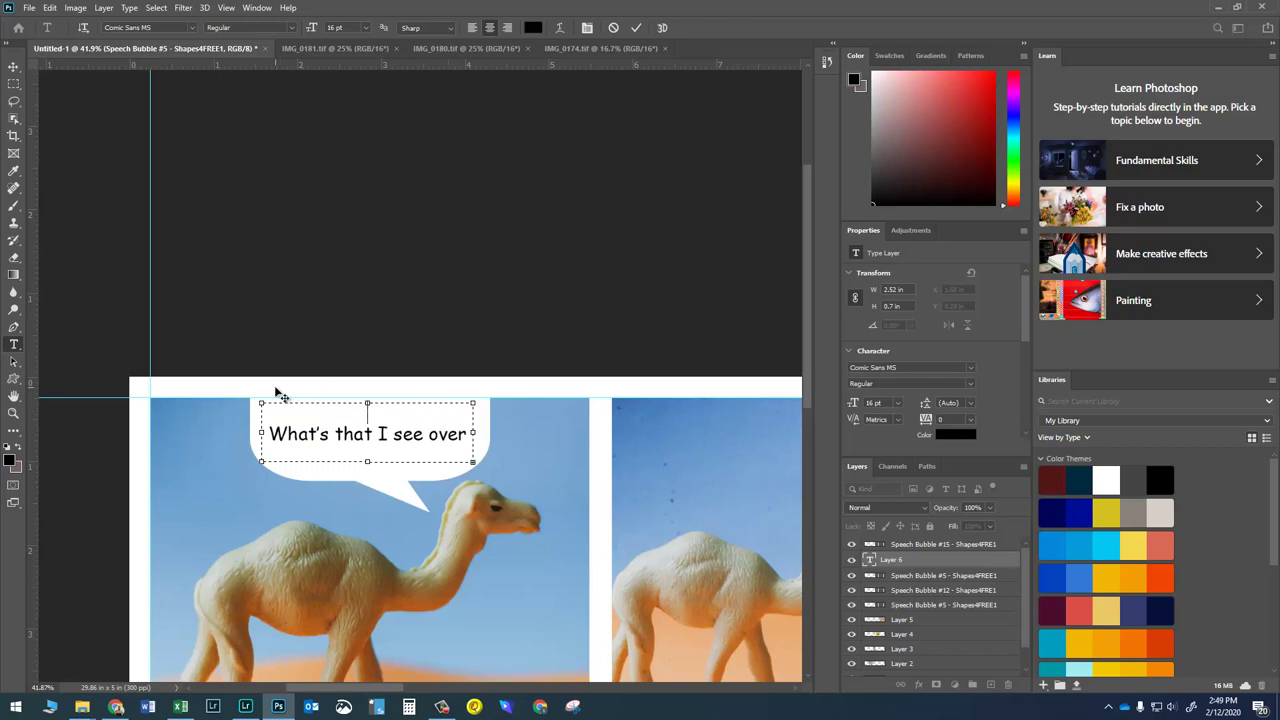
pyautogui.press('Delete')
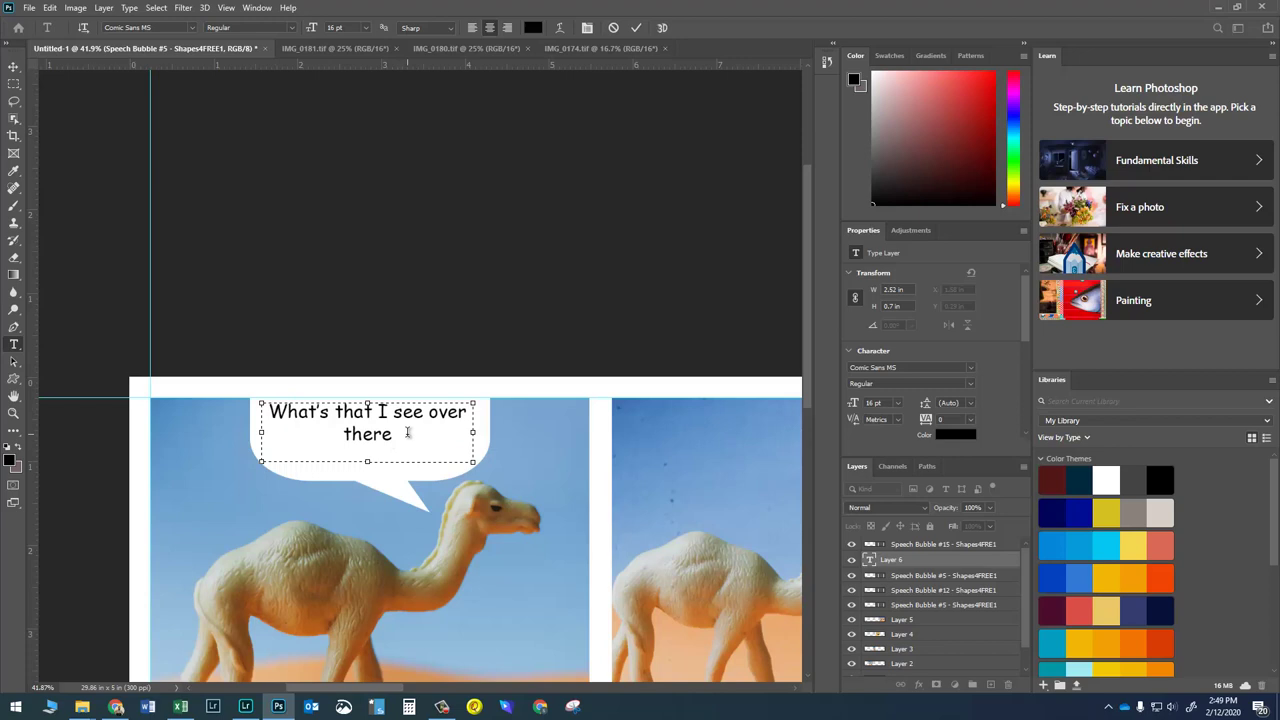
pyautogui.press('Return')
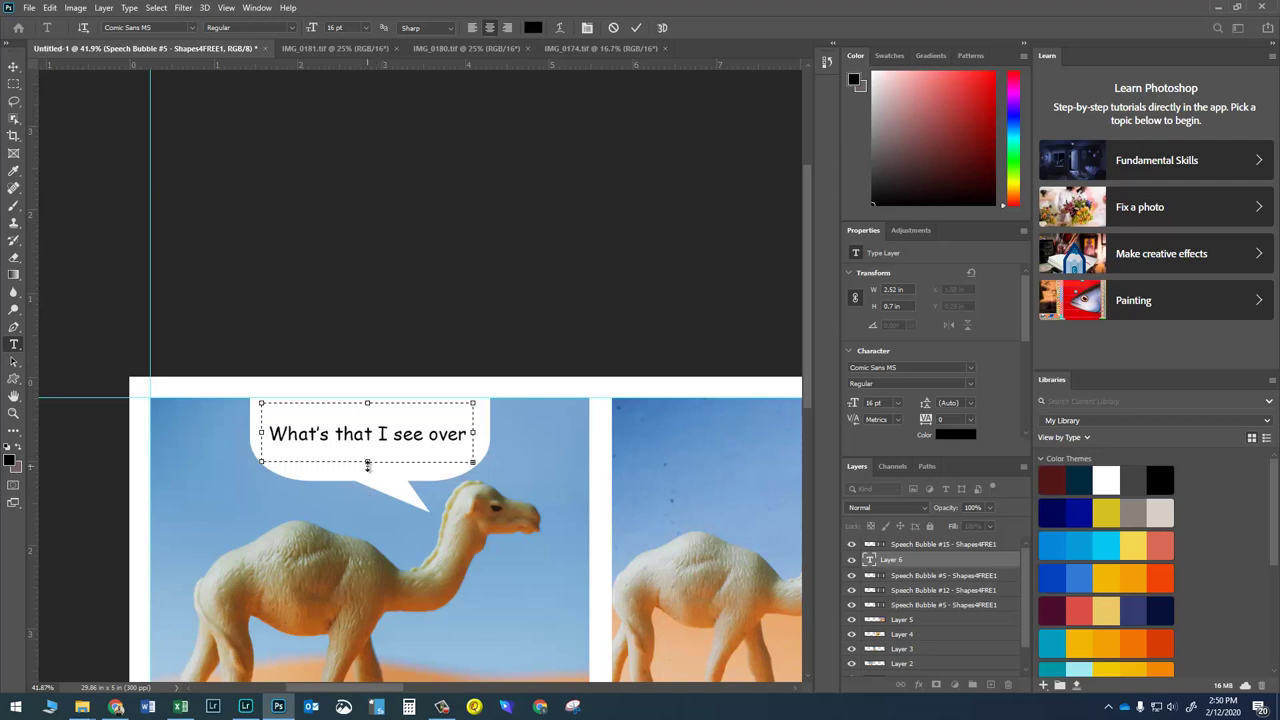
# Fit 'What's that I see over there?' in the box, commit it and nudge it up.
pyautogui.moveTo(367, 465); pyautogui.dragTo(365, 480)
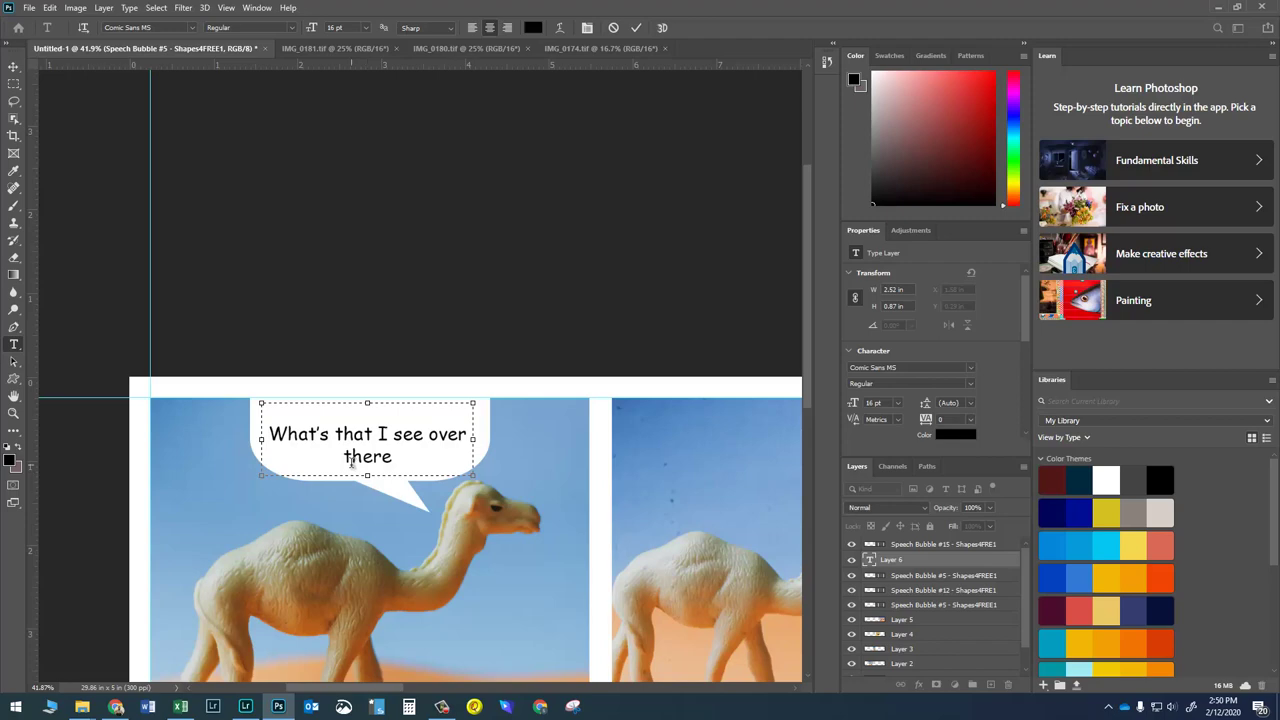
pyautogui.press('Return')
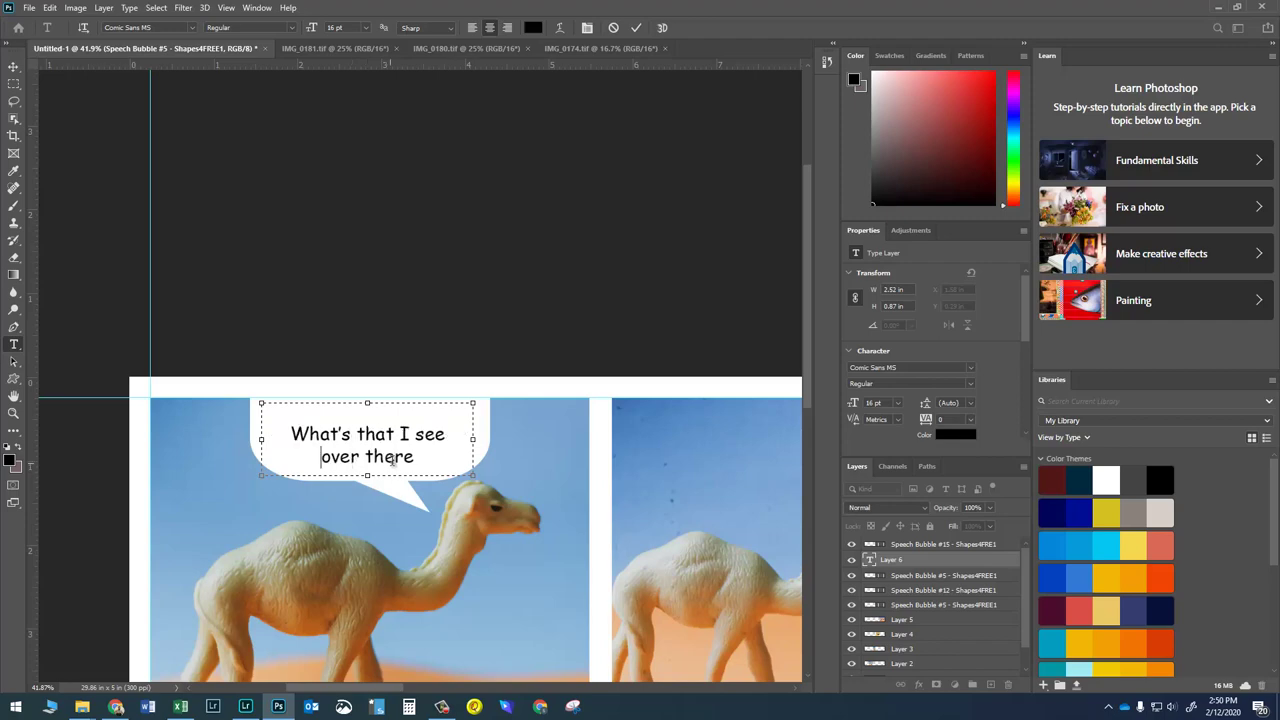
pyautogui.write('?')
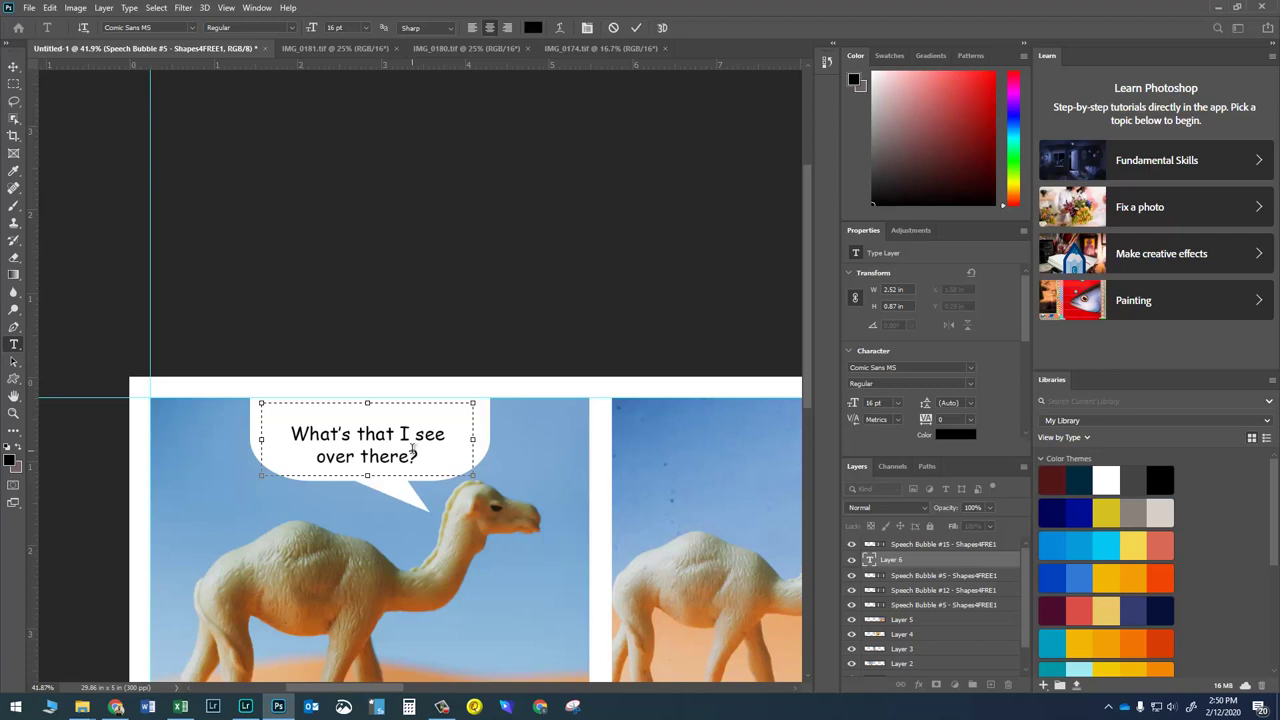
pyautogui.hotkey('ctrl', 'Return')
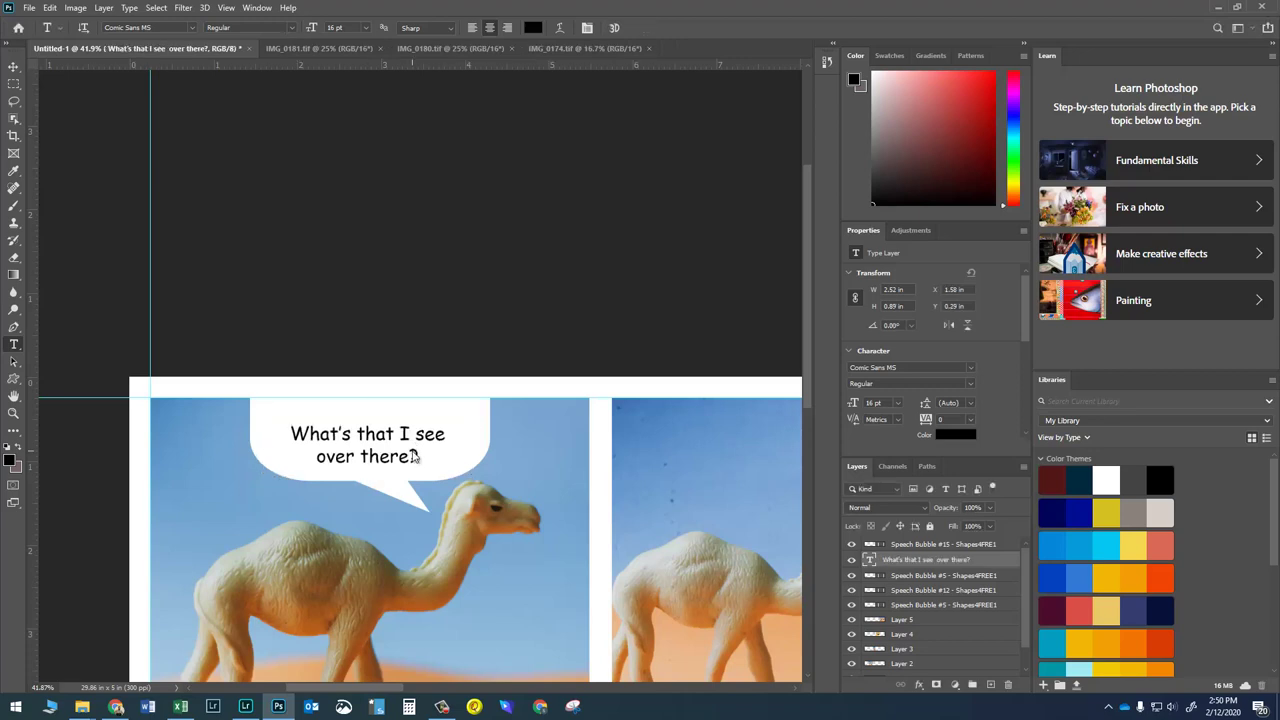
pyautogui.press('v')
pyautogui.moveTo(403, 440); pyautogui.dragTo(400, 433)
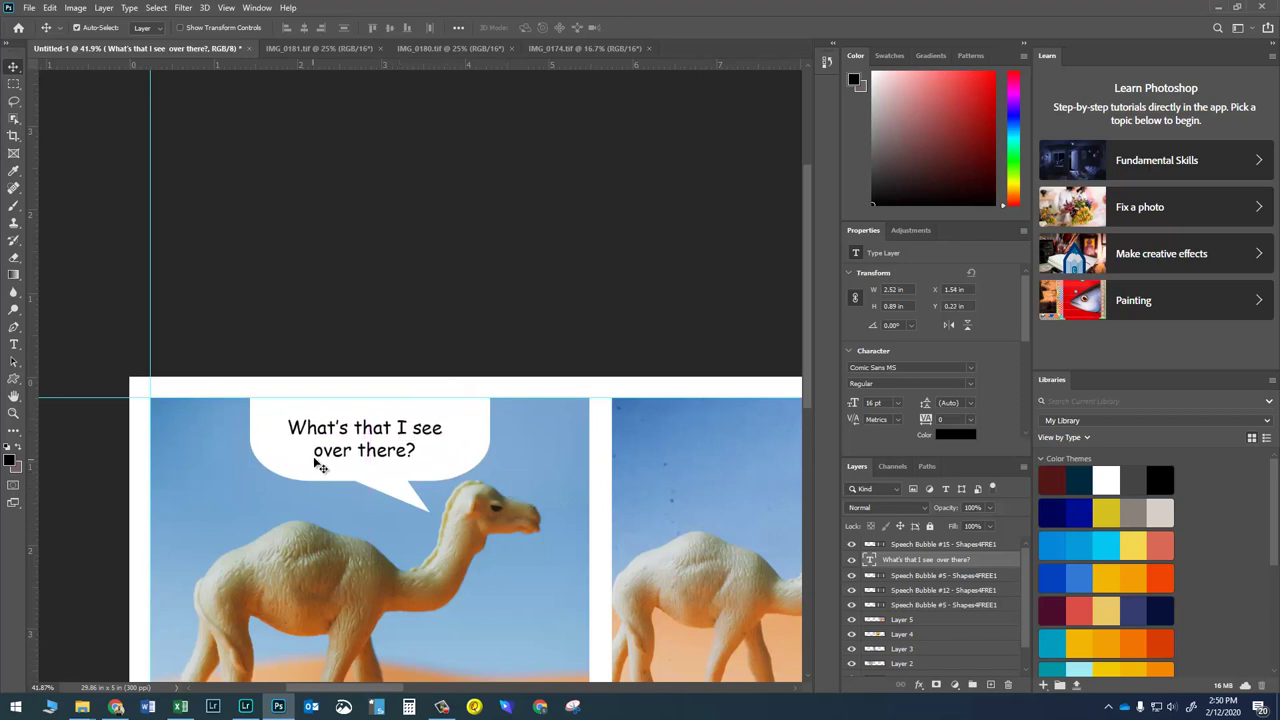
# Enlarge the bubble text to 20 pt and move it up within the bubble.
pyautogui.click(15, 346)
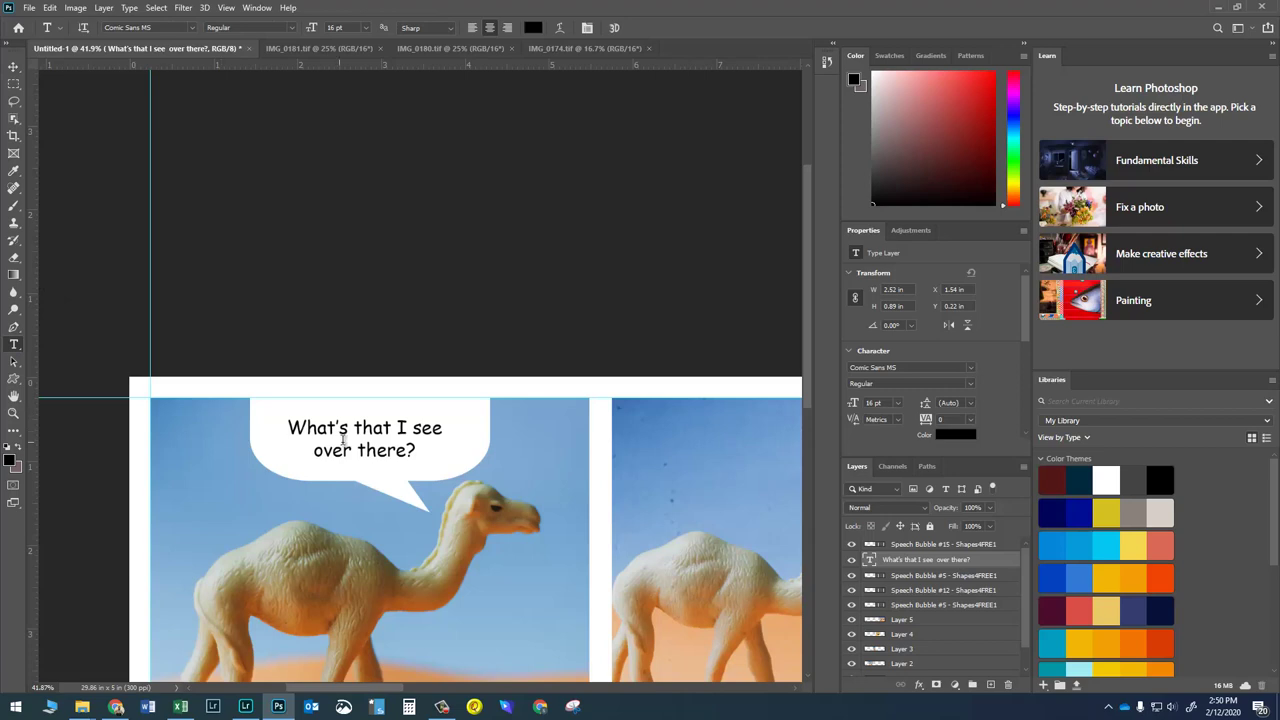
pyautogui.moveTo(287, 425); pyautogui.dragTo(452, 452)
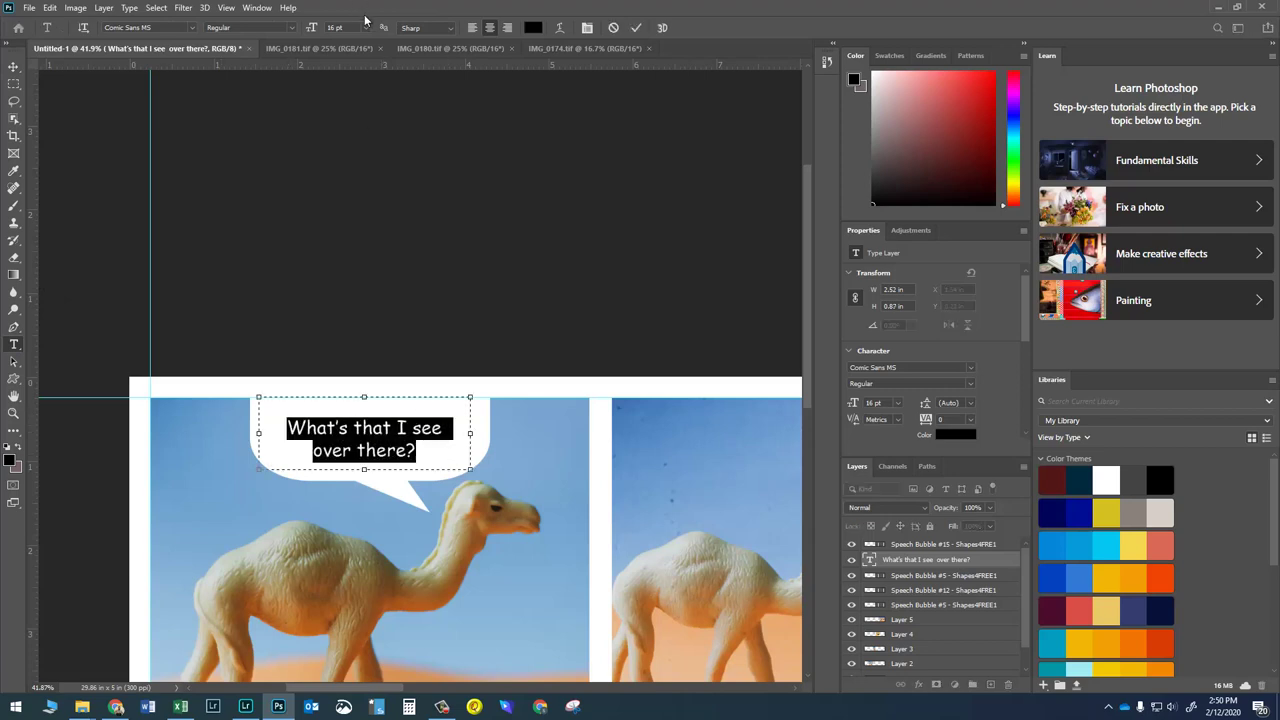
pyautogui.click(343, 27)
pyautogui.press('Up')
pyautogui.press('Up')
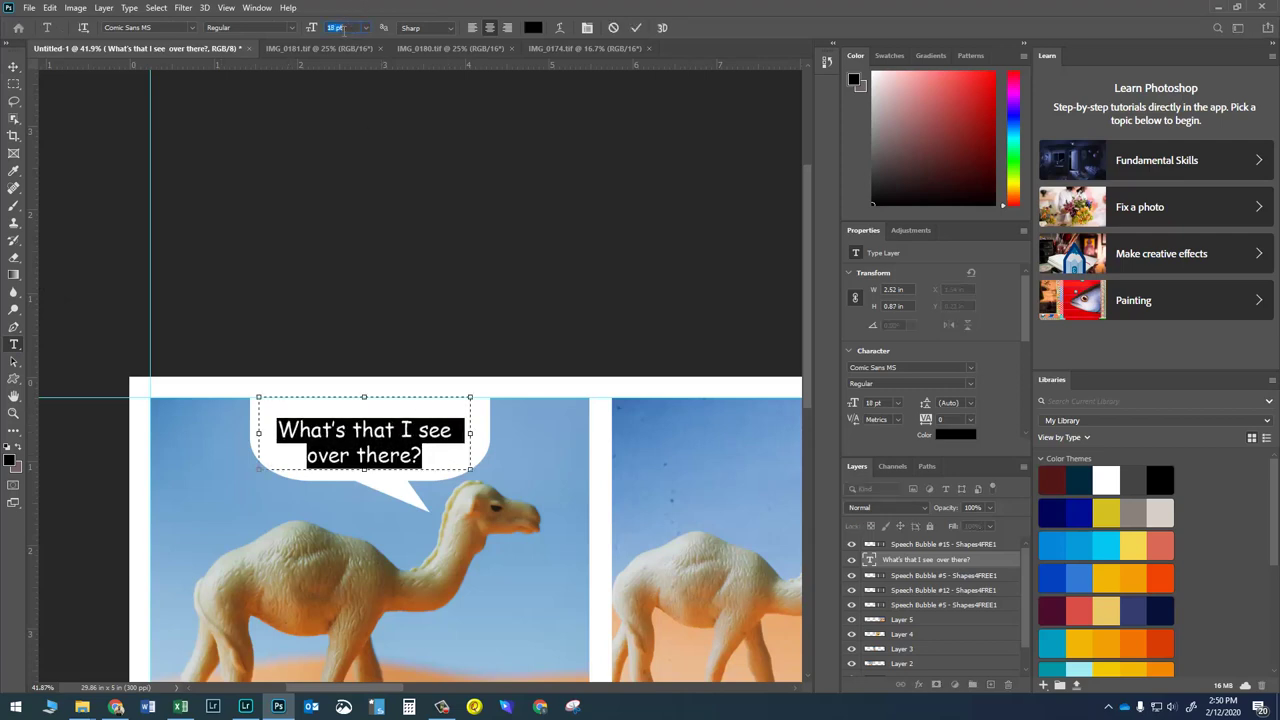
pyautogui.press('Up')
pyautogui.press('Up')
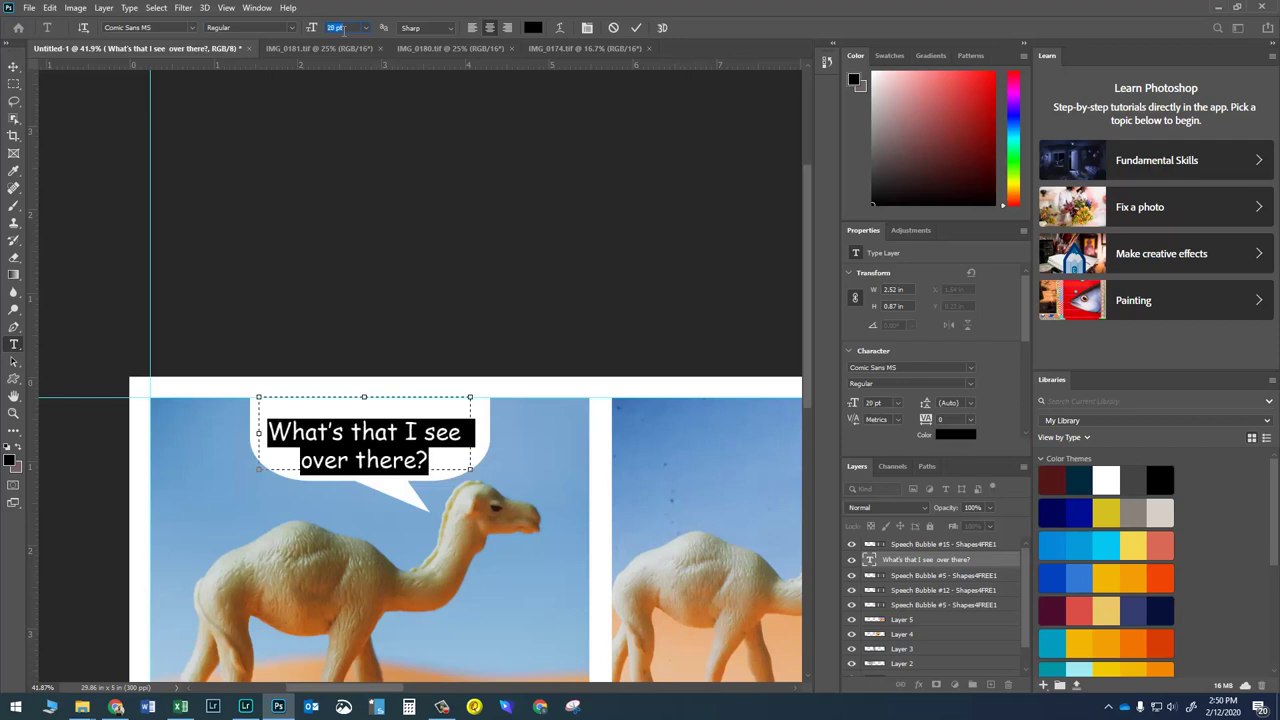
pyautogui.hotkey('ctrl', 'Return')
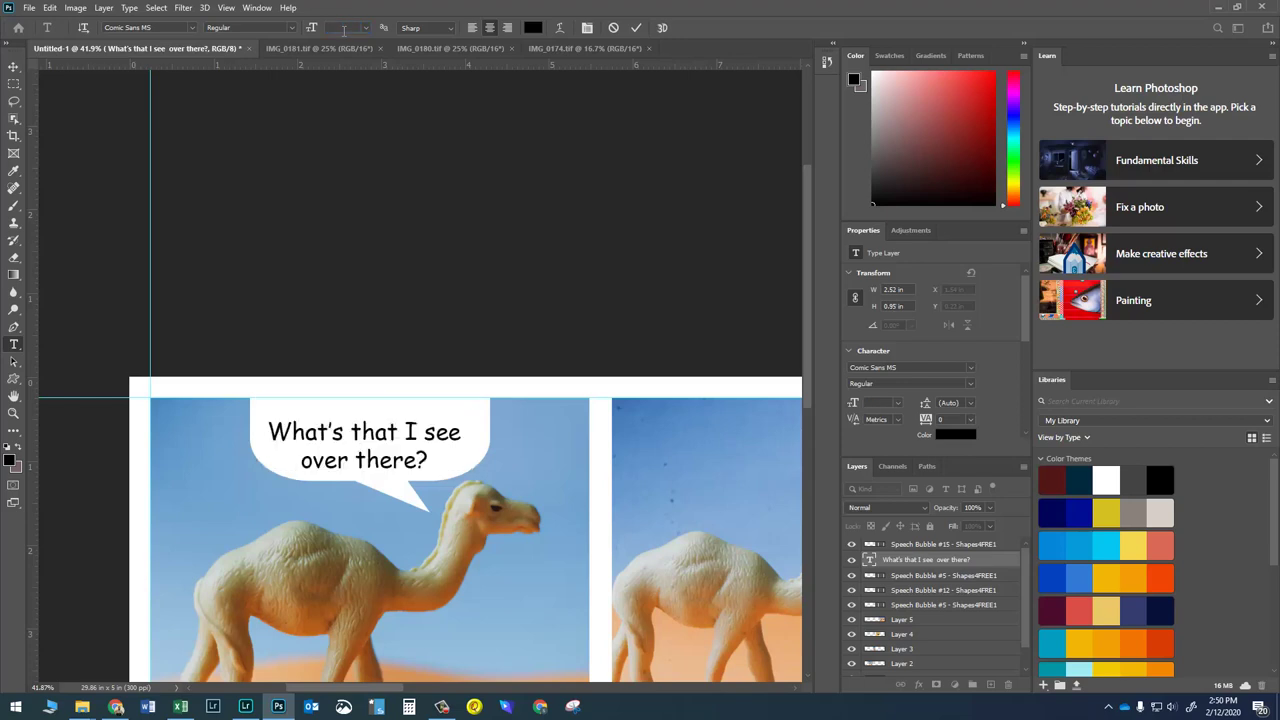
pyautogui.press('v')
pyautogui.moveTo(364, 432); pyautogui.dragTo(364, 424)
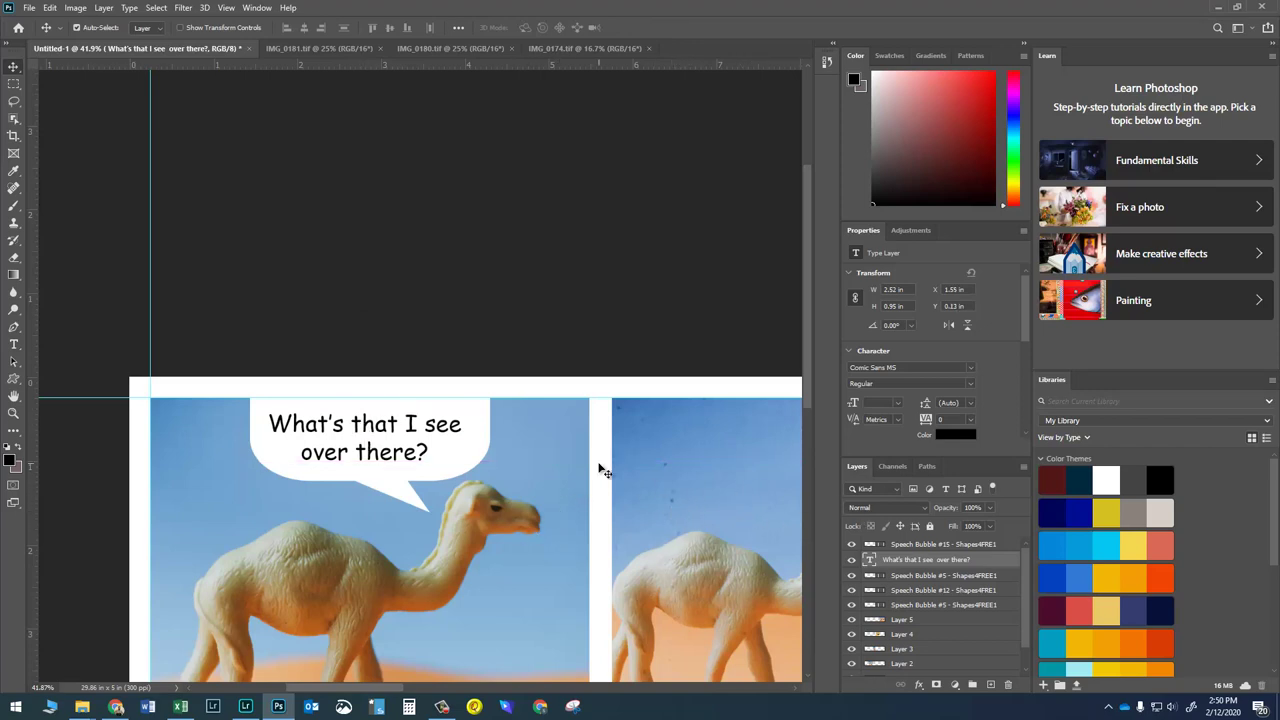
# Pan across the strip to centre the lamb panel with its empty cloud bubble.
pyautogui.moveTo(690, 553); pyautogui.dragTo(275, 382)
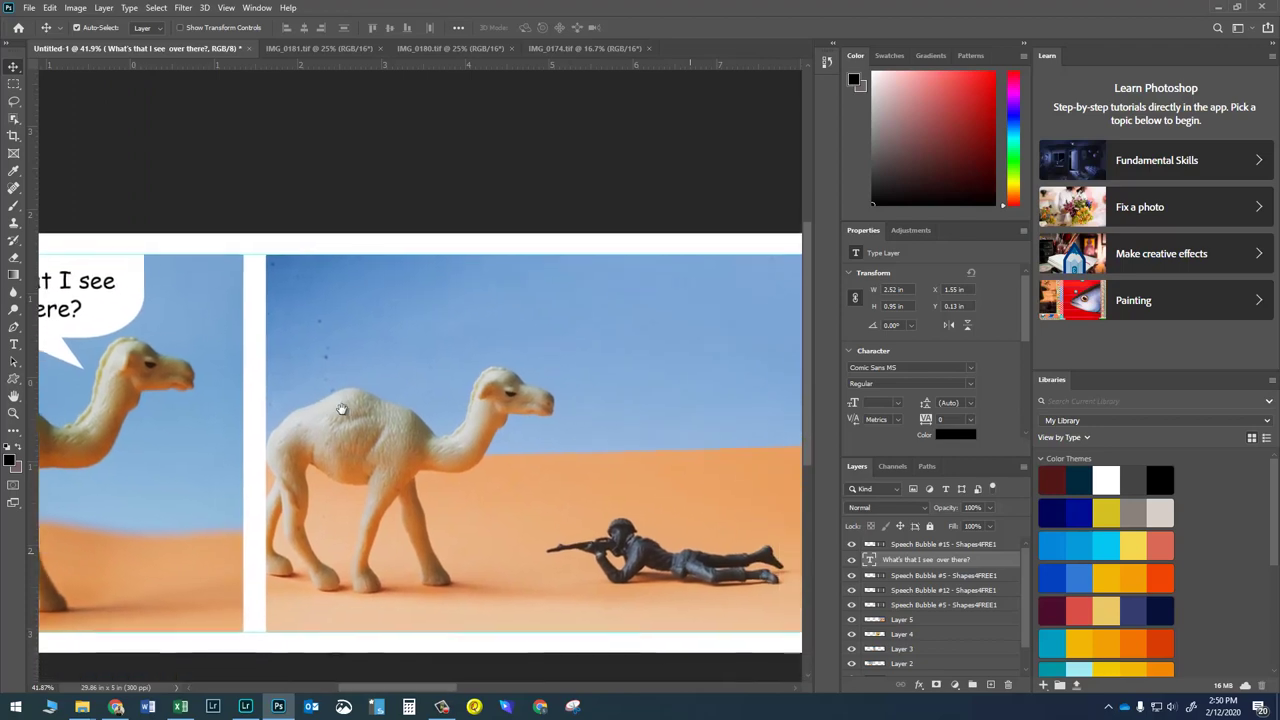
pyautogui.moveTo(706, 471); pyautogui.dragTo(560, 474)
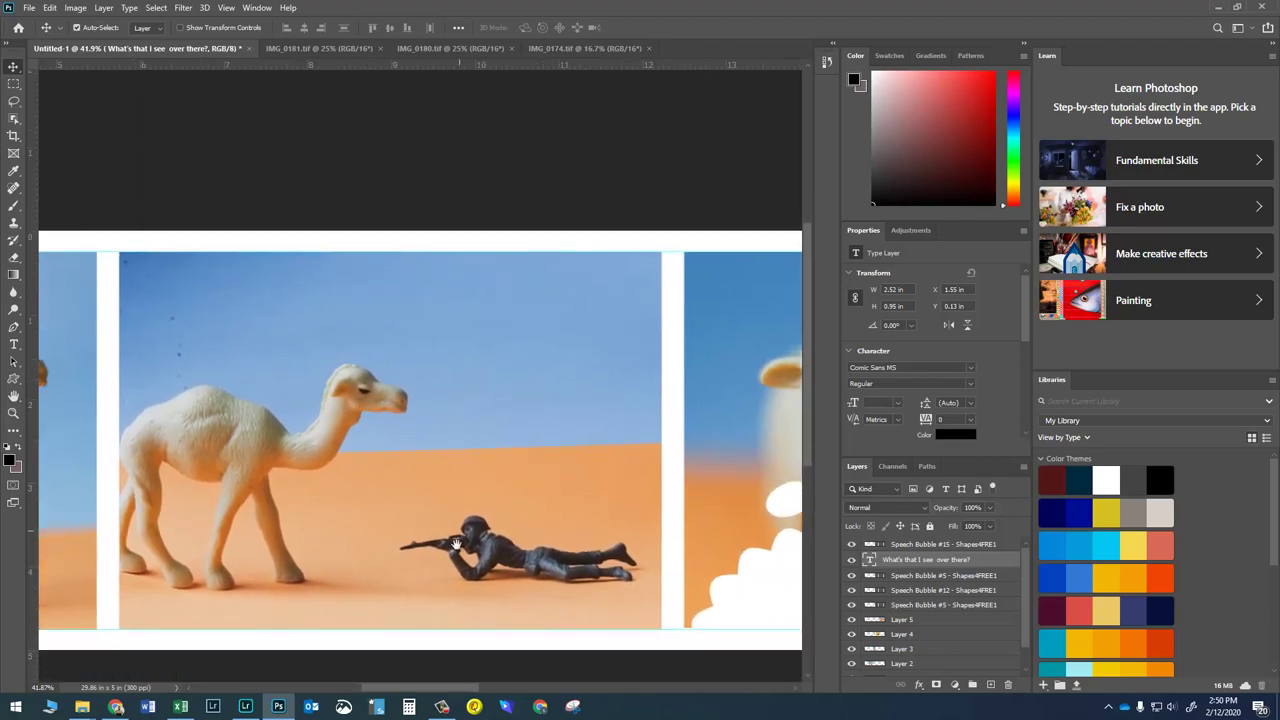
pyautogui.moveTo(521, 533); pyautogui.dragTo(153, 393)
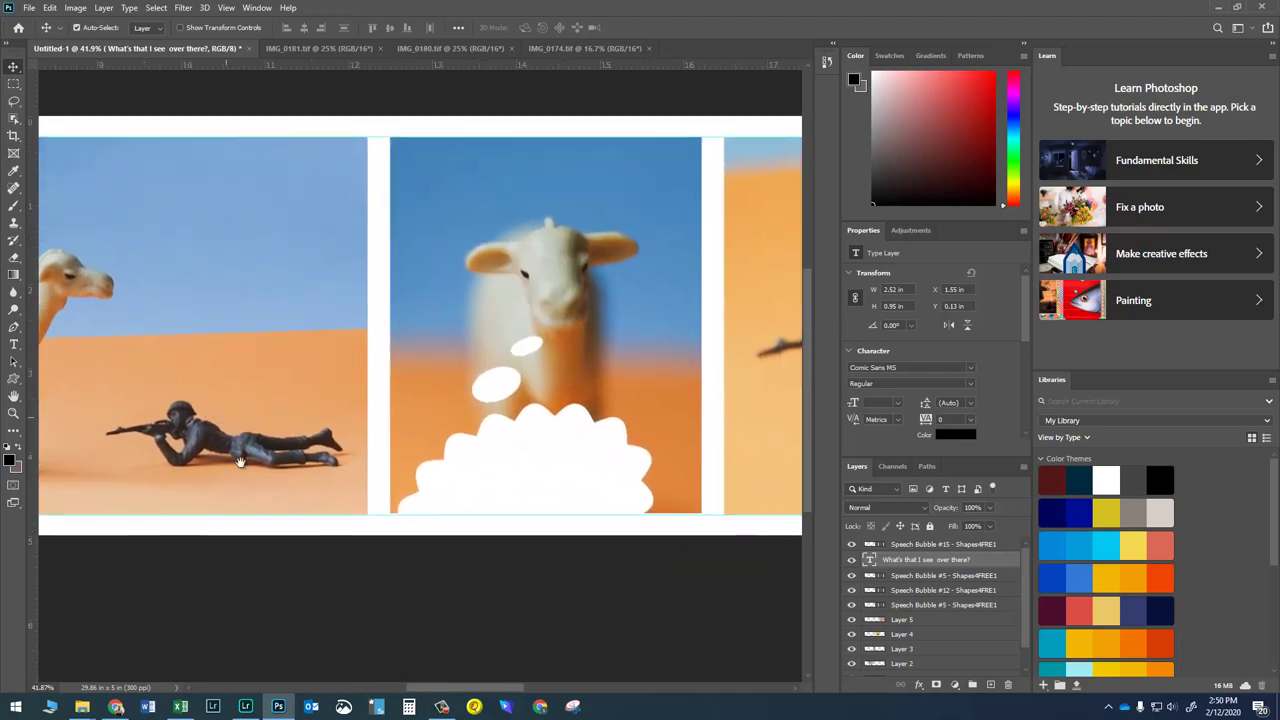
pyautogui.moveTo(469, 497); pyautogui.dragTo(405, 475)
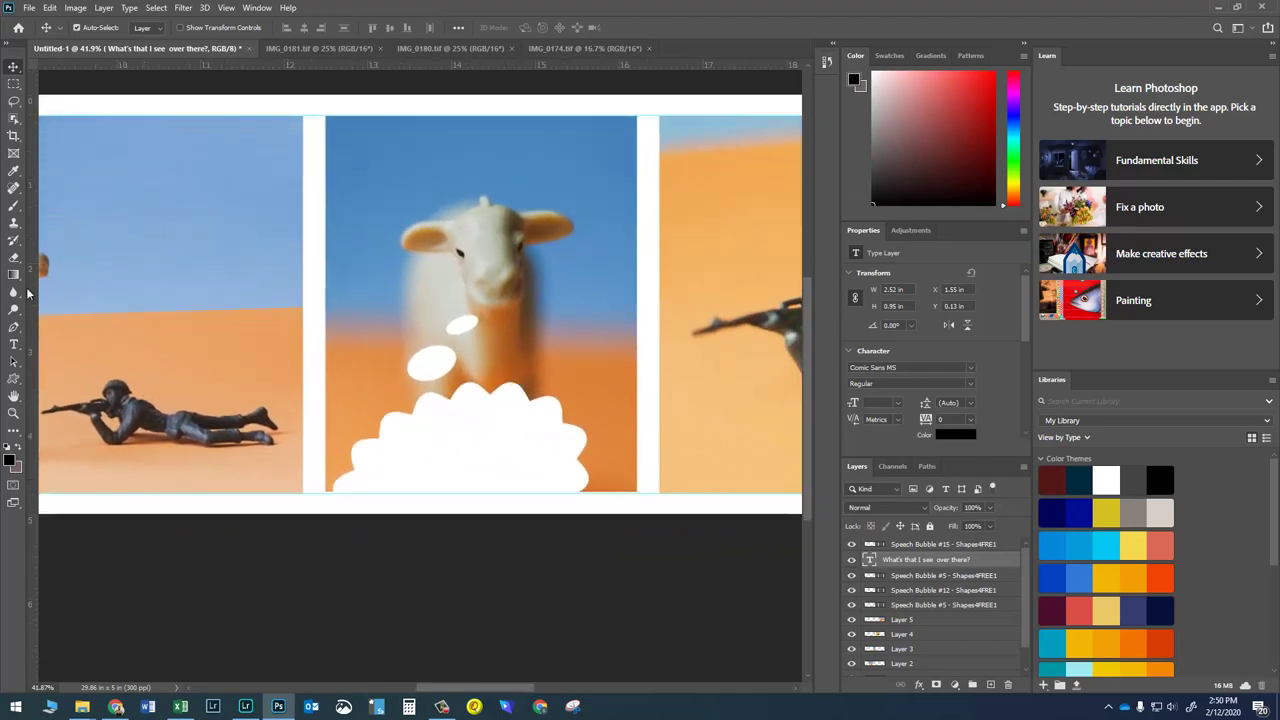
pyautogui.click(14, 344)
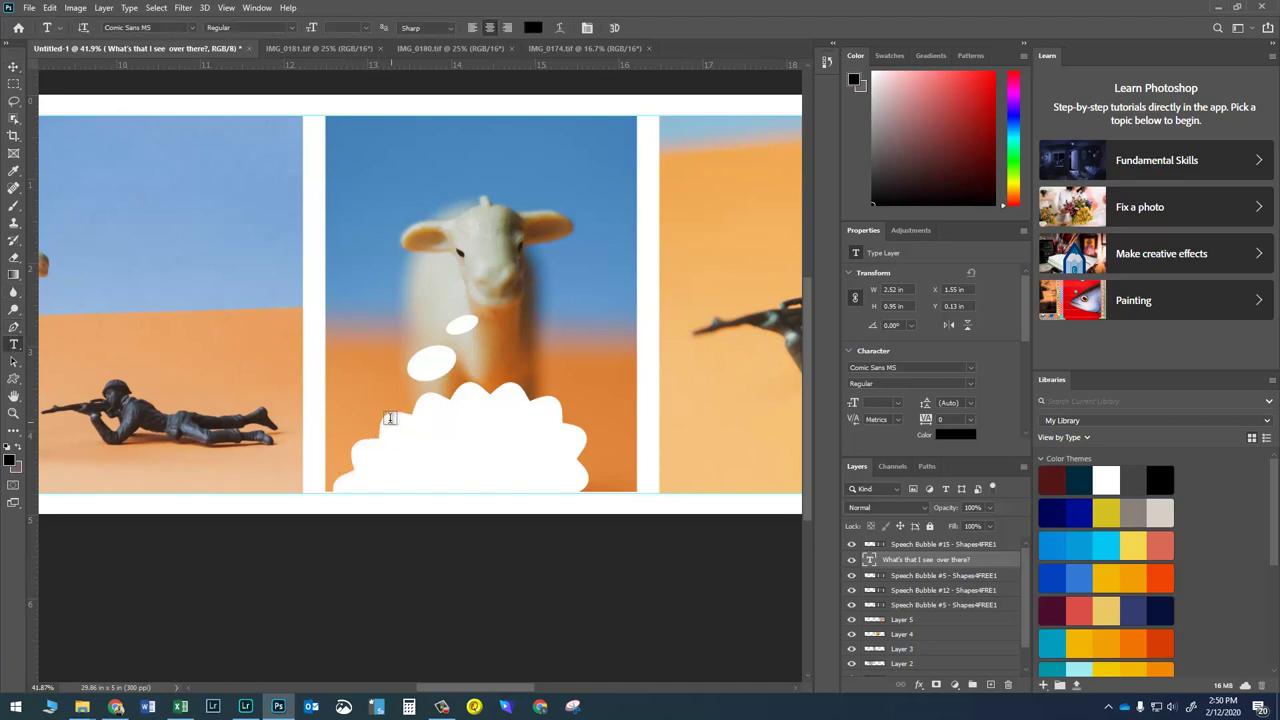
# Write 'Please don't shoot me!' at 18 pt in a text box in the lamb's bubble.
pyautogui.moveTo(391, 409); pyautogui.dragTo(549, 494)
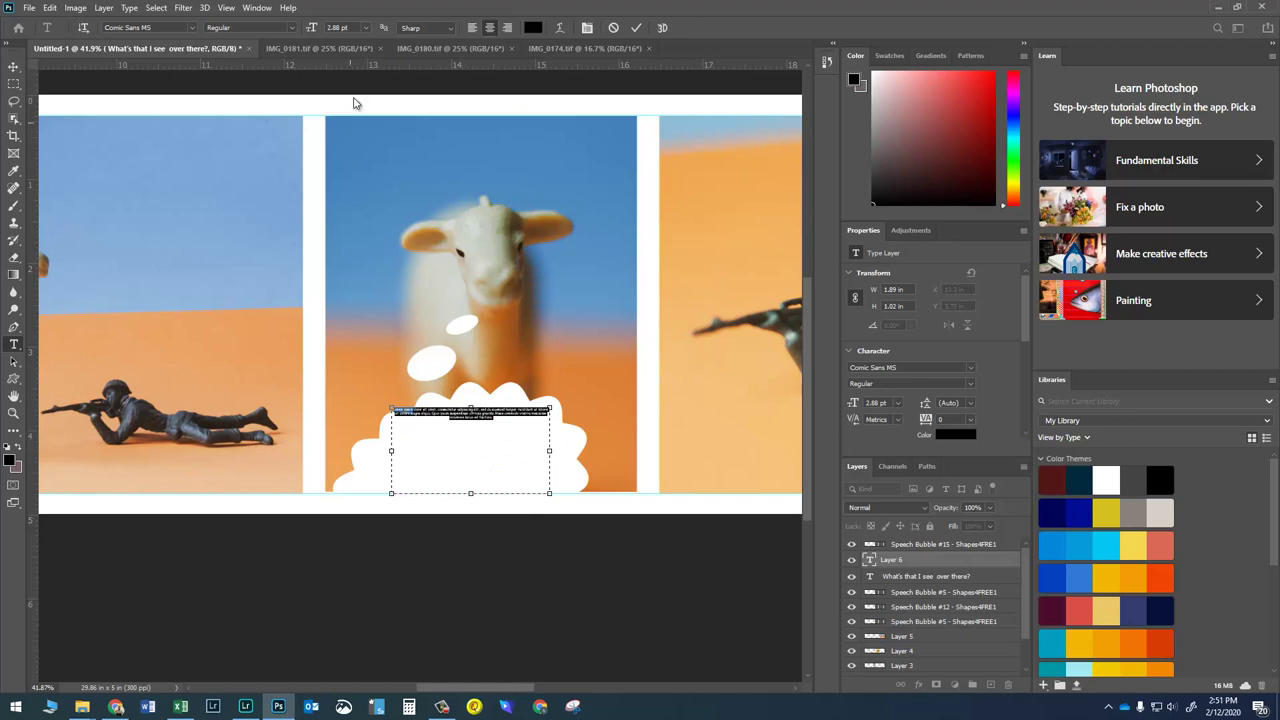
pyautogui.click(365, 28)
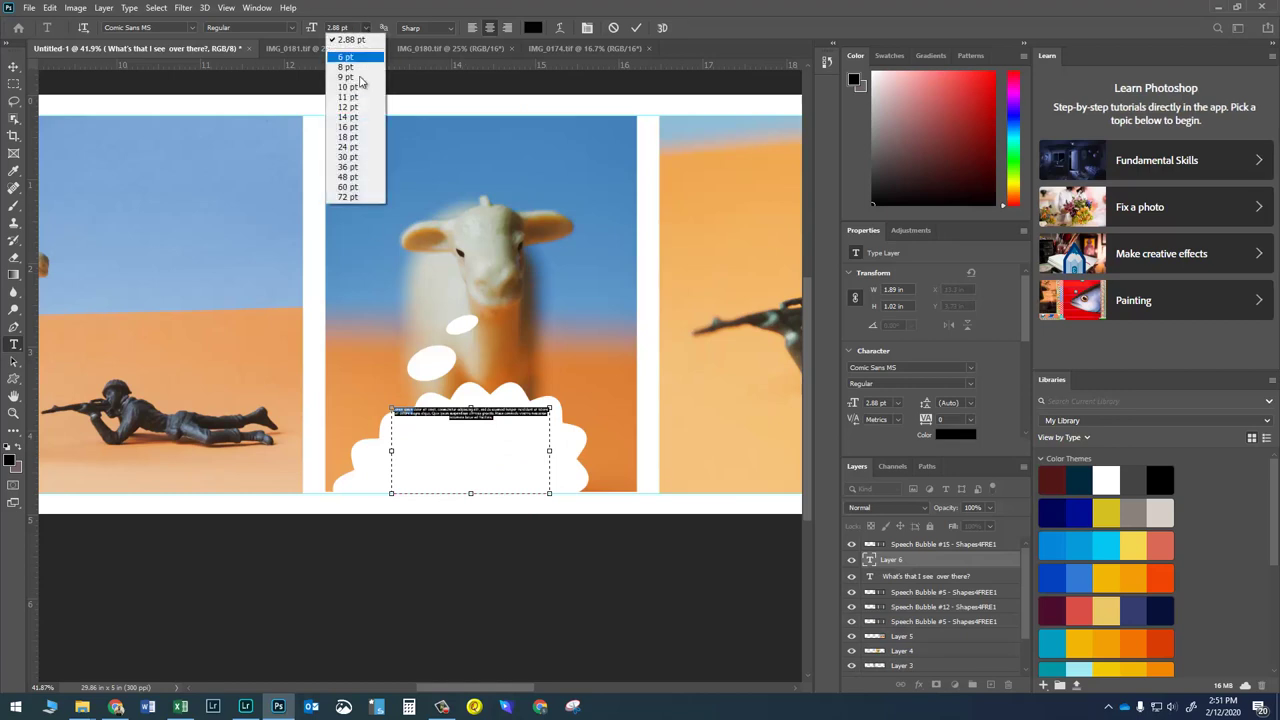
pyautogui.click(350, 137)
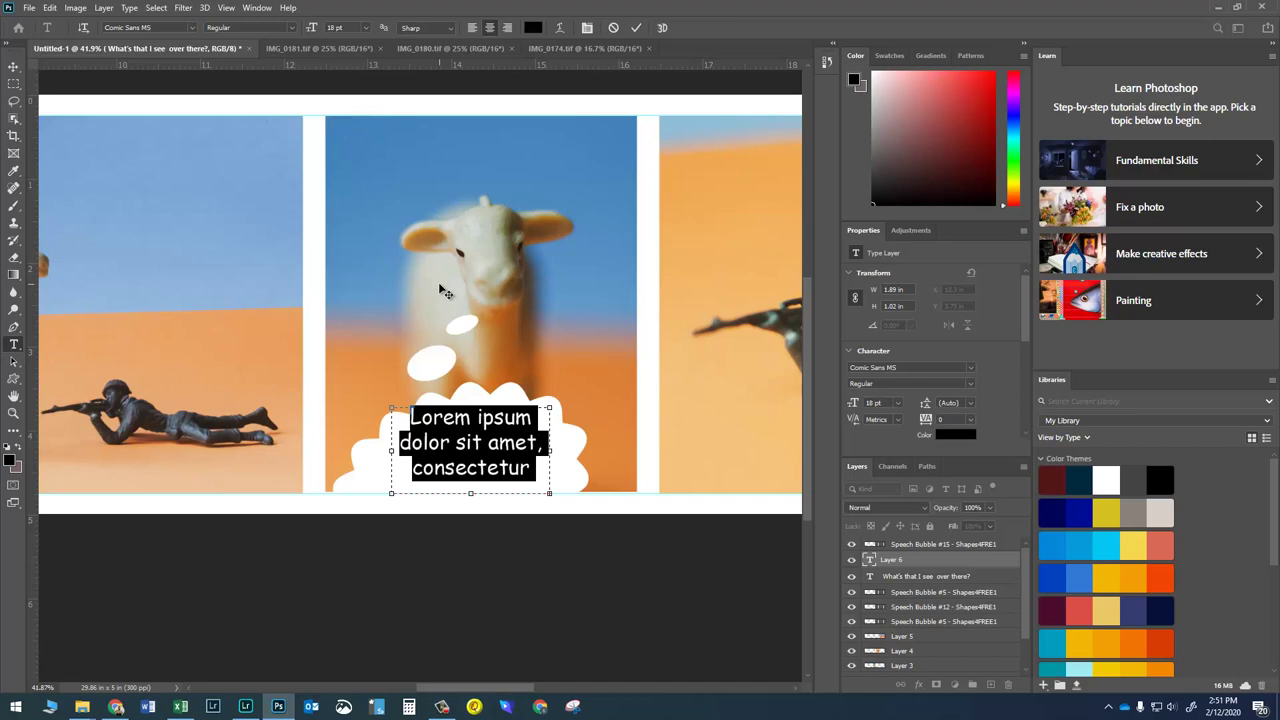
pyautogui.write("Please don'")
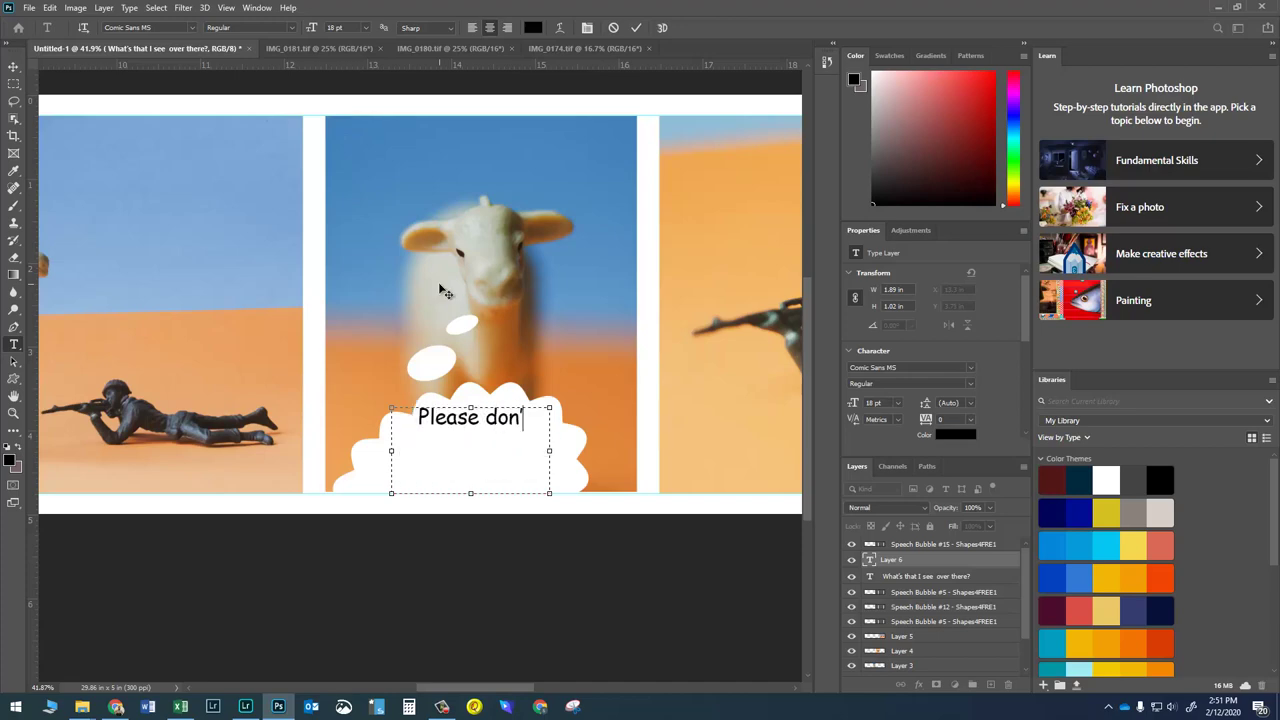
pyautogui.write('t shoot me!')
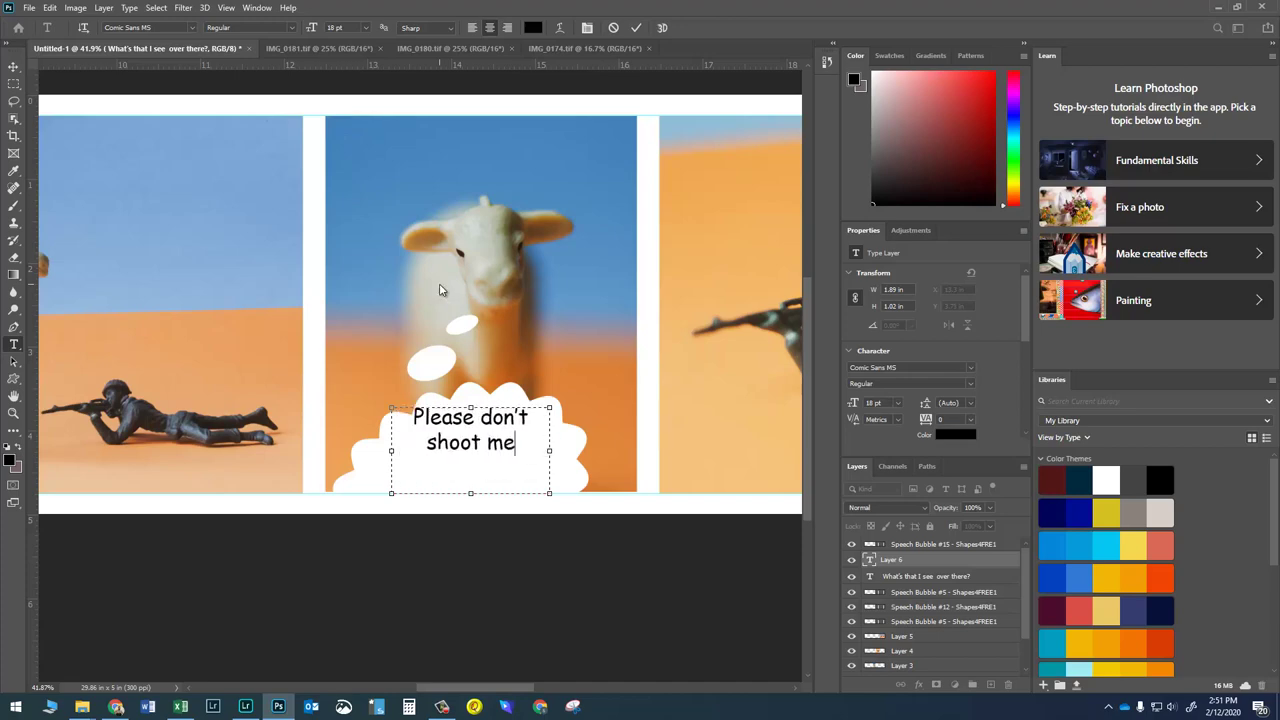
pyautogui.hotkey('ctrl', 'Return')
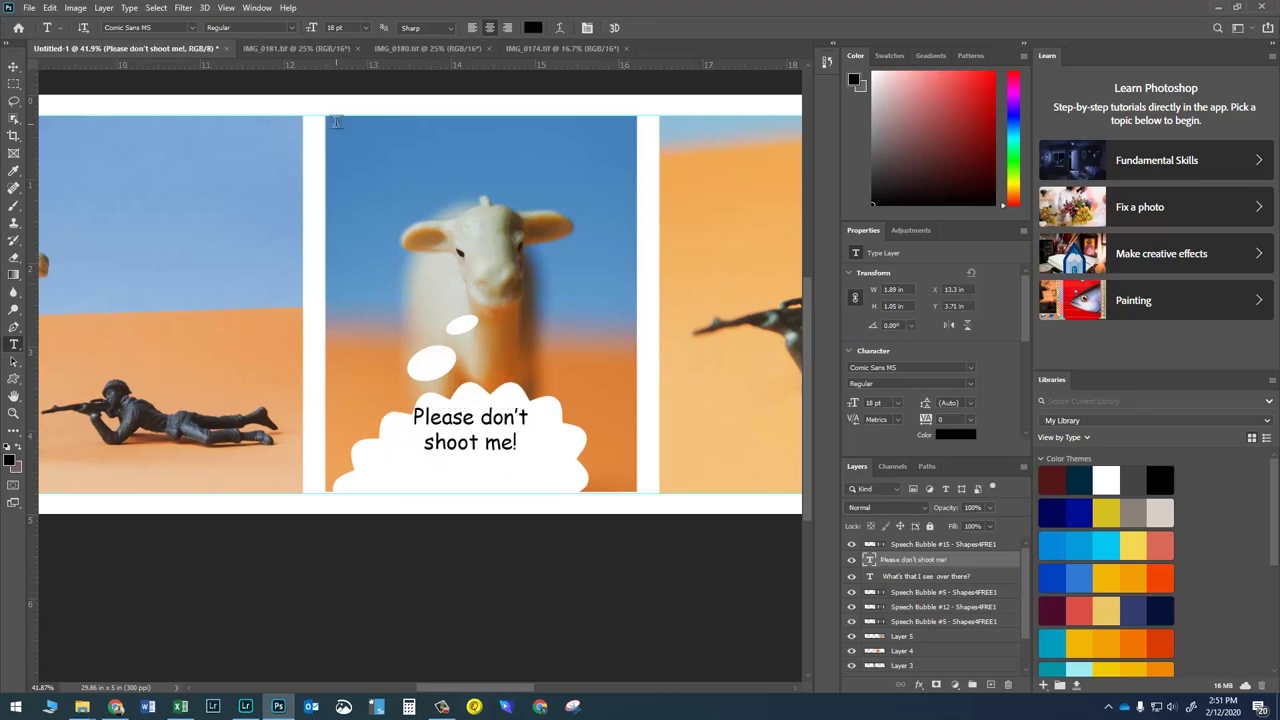
# Nudge the lamb's text down and scale it up to about 131%.
pyautogui.press('v')
pyautogui.moveTo(462, 435); pyautogui.dragTo(463, 450)
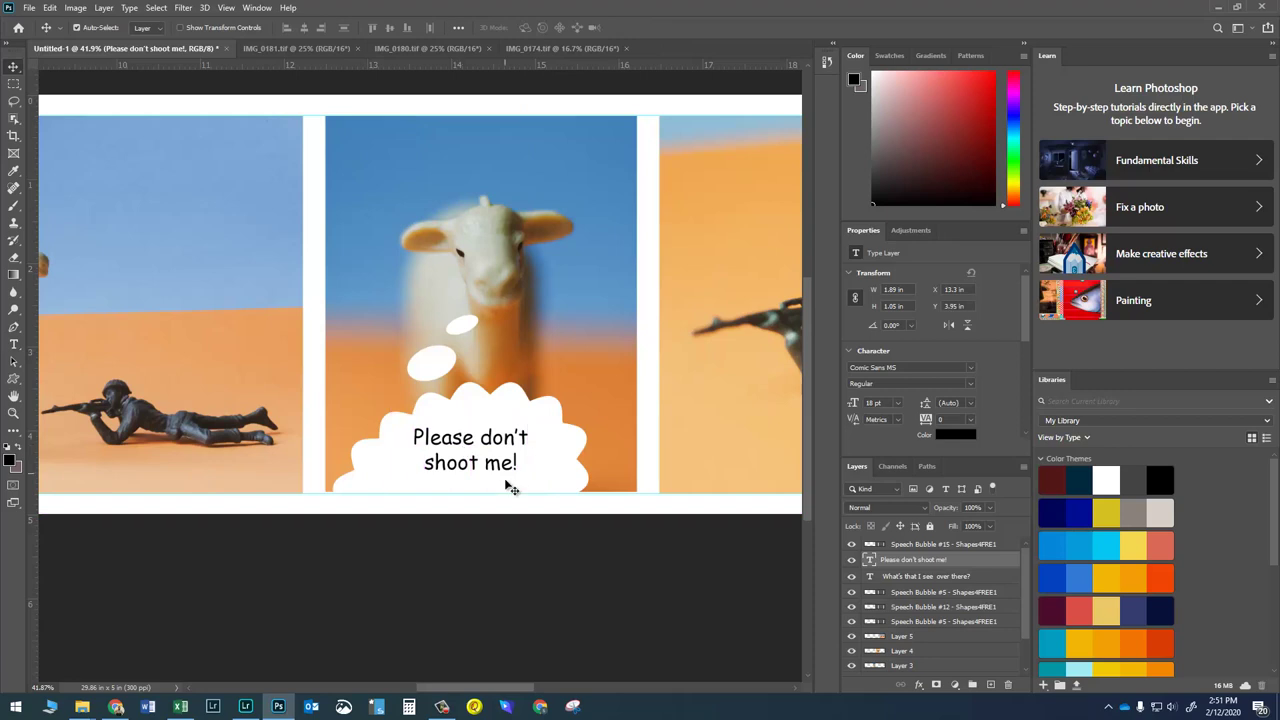
pyautogui.hotkey('ctrl', 't')
pyautogui.moveTo(547, 425); pyautogui.dragTo(588, 408)
pyautogui.moveTo(525, 444); pyautogui.dragTo(513, 461)
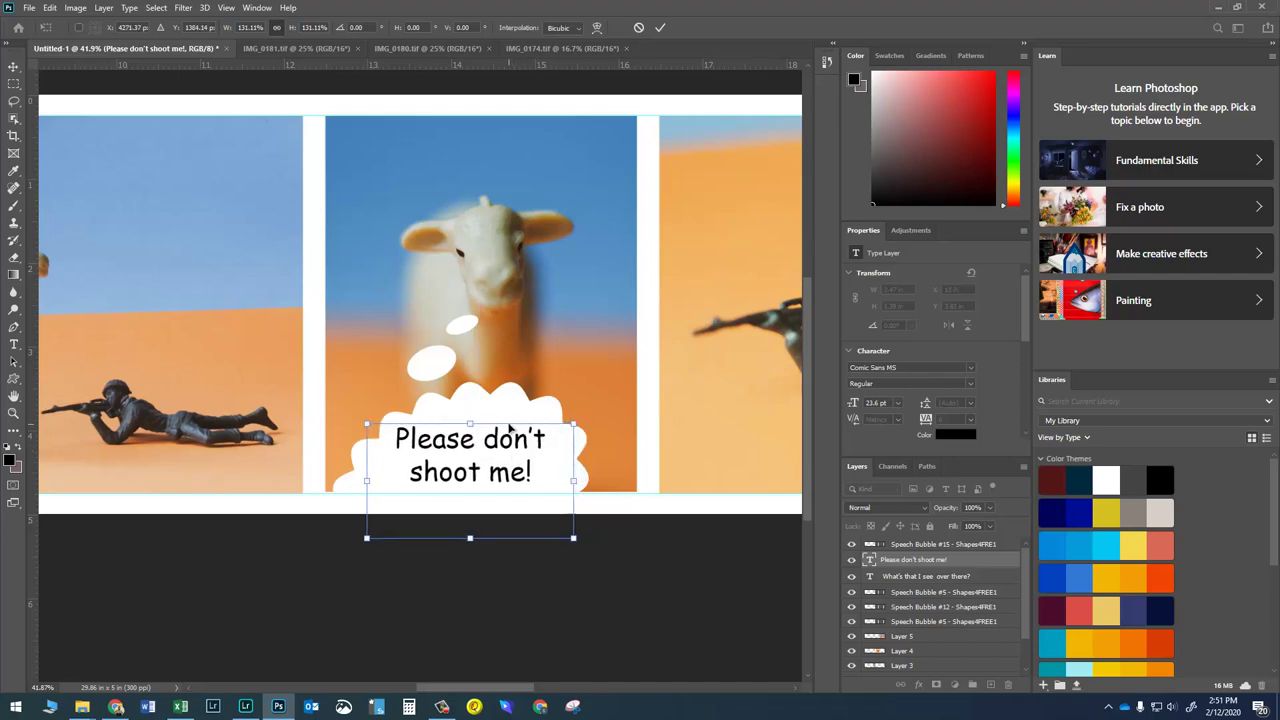
pyautogui.press('Return')
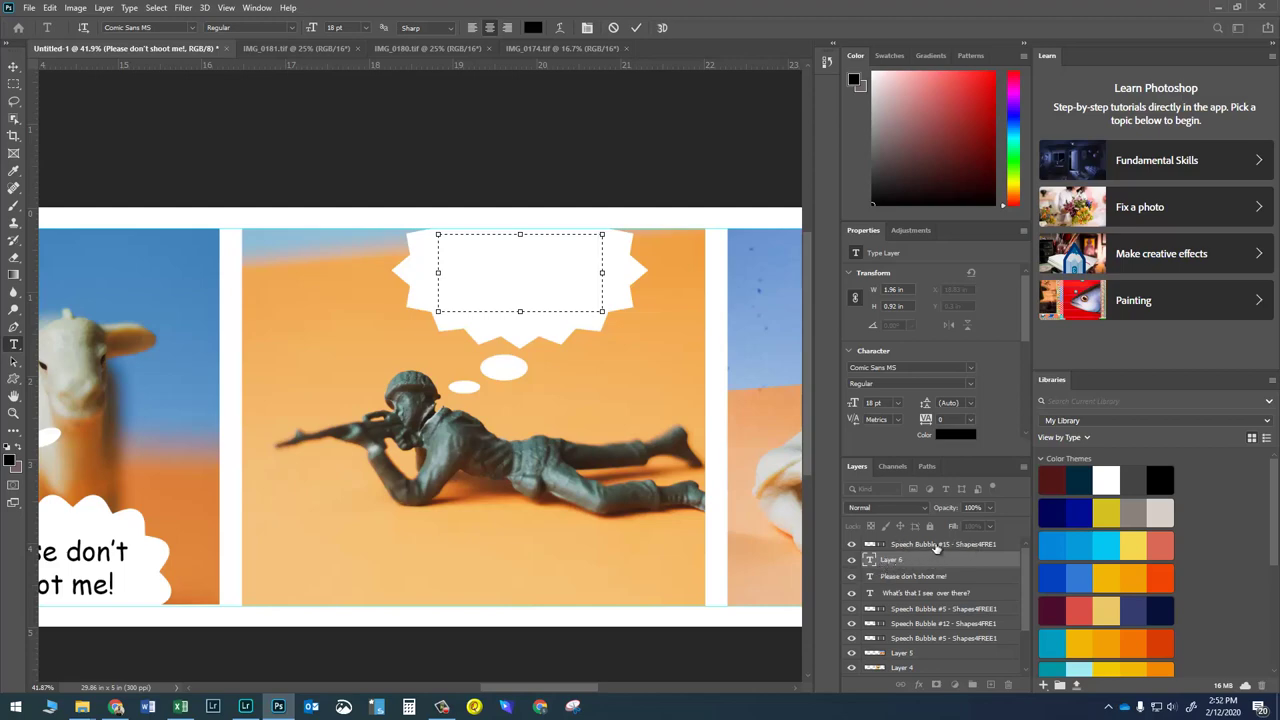
# Enter 'I probably shouldn't shoot that camel.' in the soldier's bubble, layer it above the bubble, then select the Whoops! bubble.
pyautogui.write('asd;lkjsdlkn;aln')
pyautogui.hotkey('ctrl', 'Return')
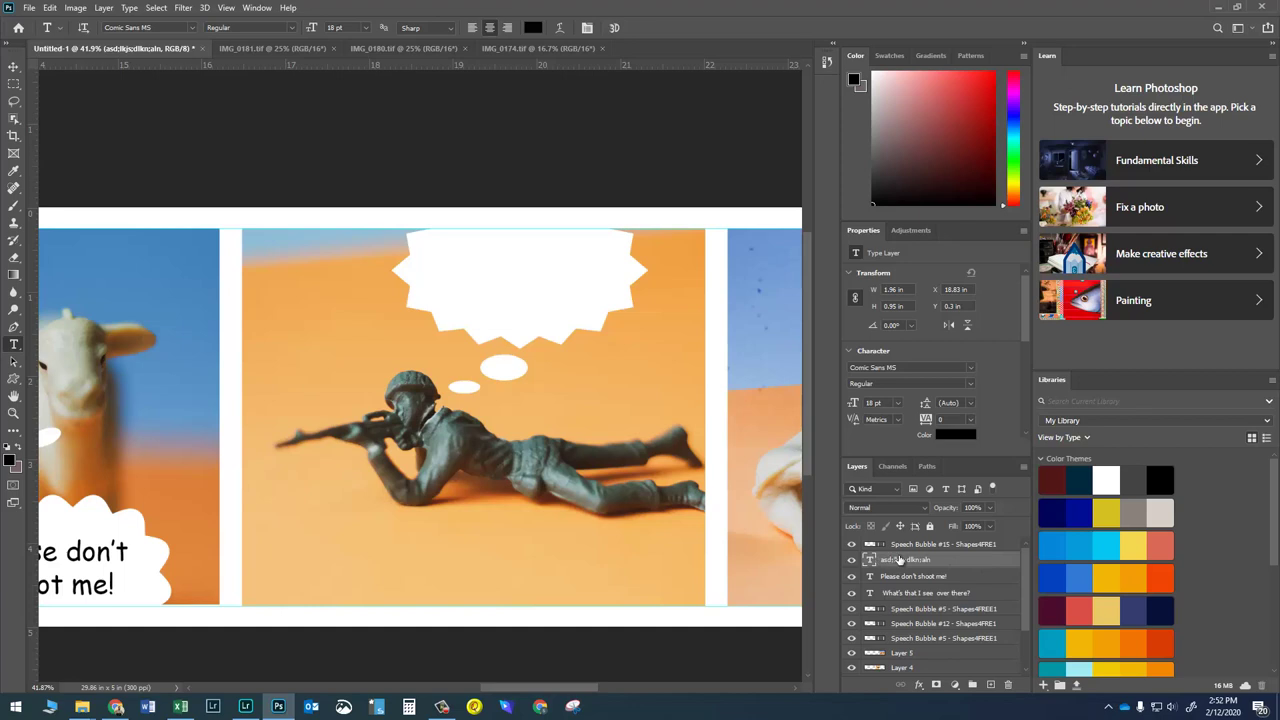
pyautogui.moveTo(899, 561); pyautogui.dragTo(897, 545)
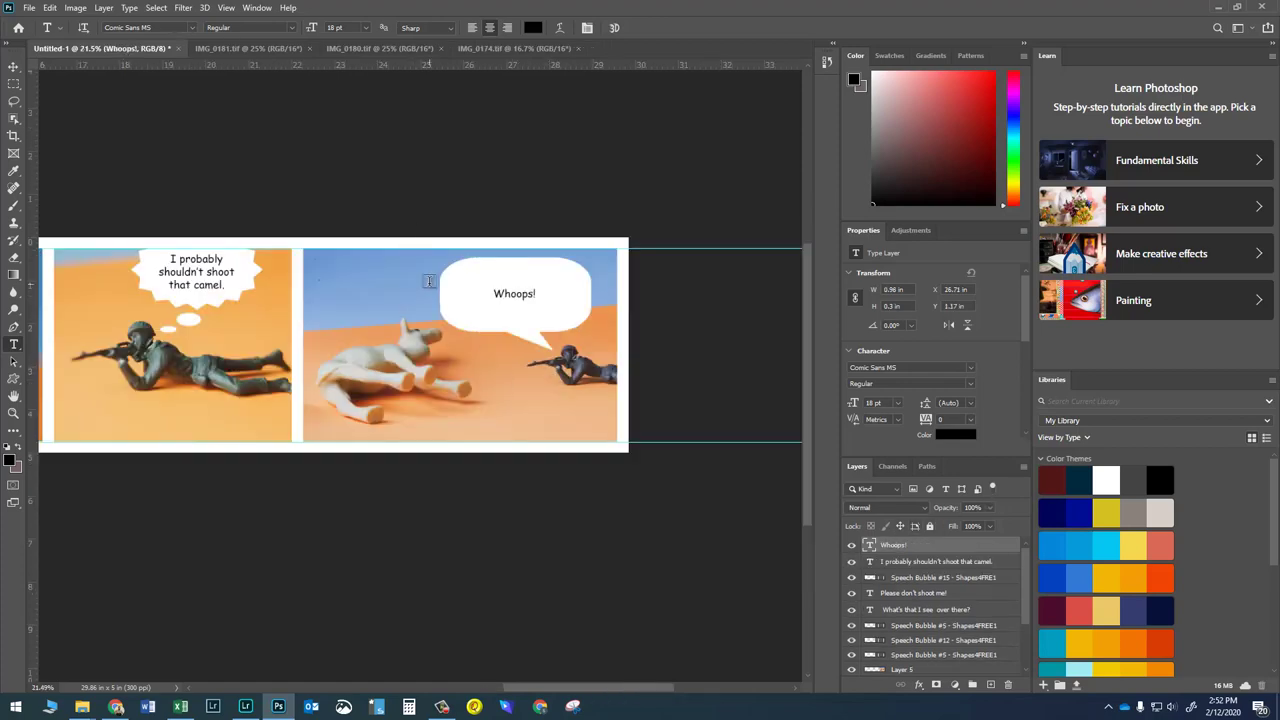
pyautogui.click(13, 68)
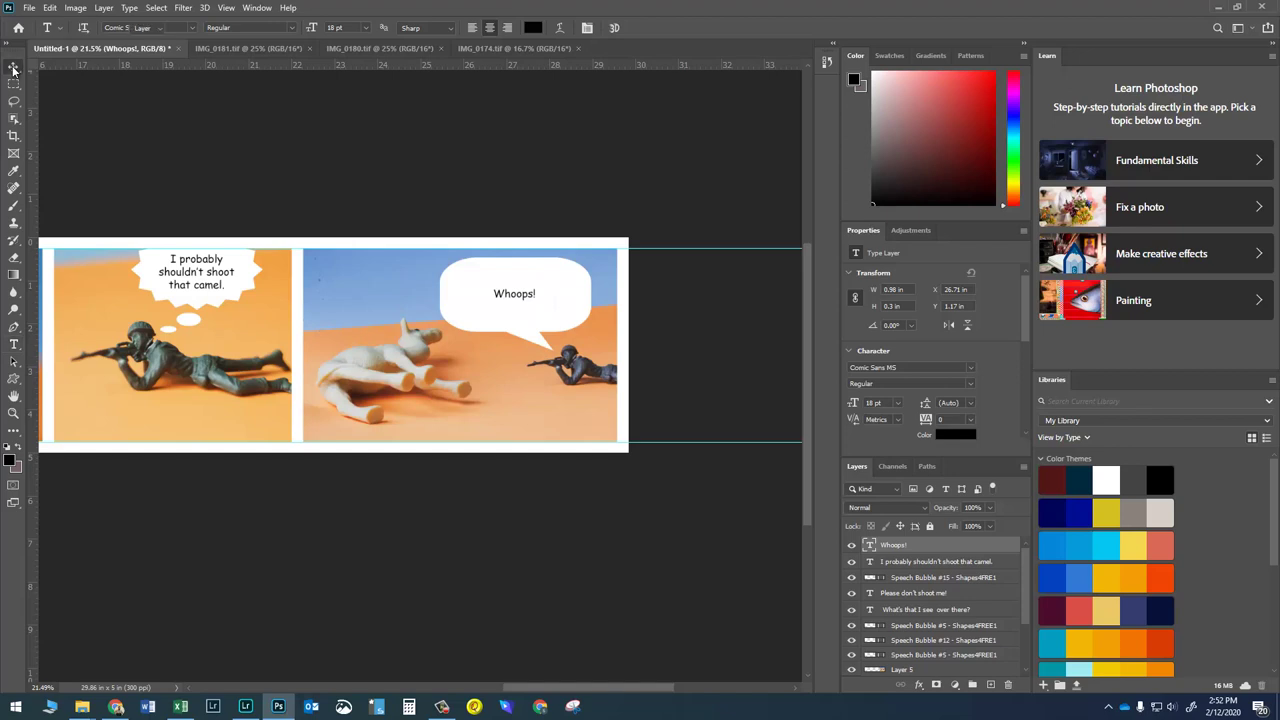
pyautogui.click(528, 331)
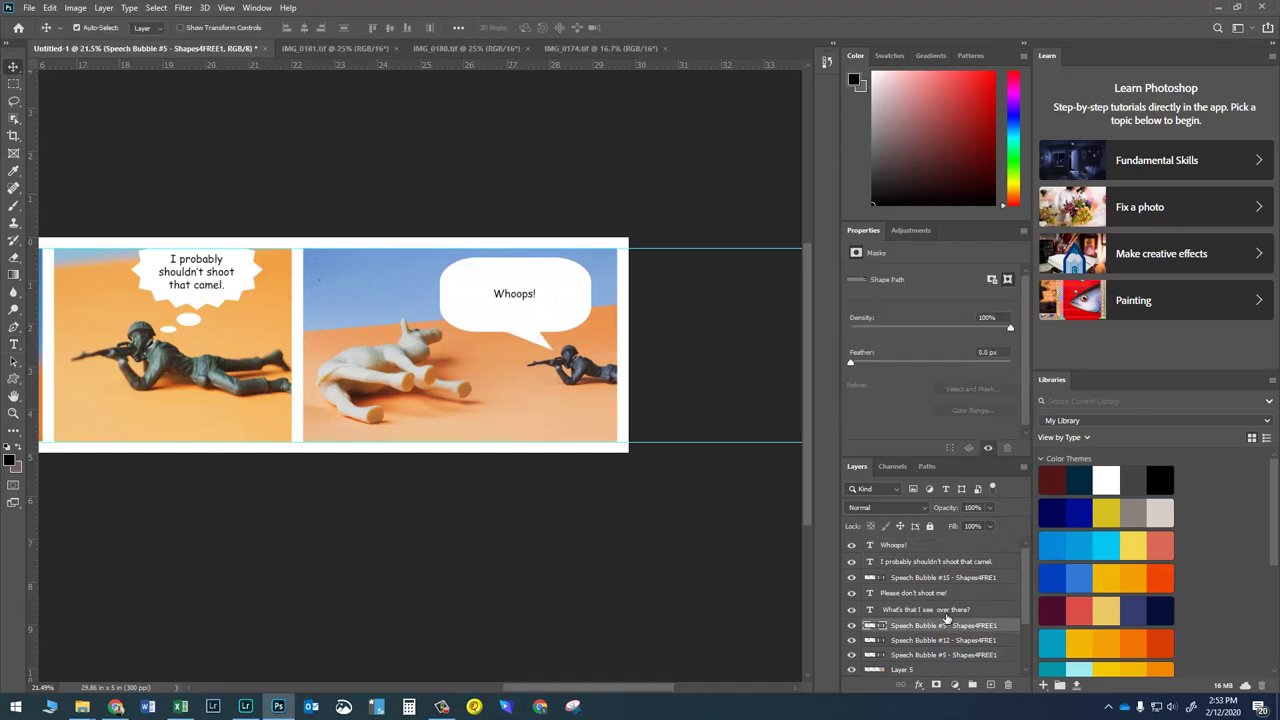
# Scale the Whoops! bubble down to about 68%, nudge it left, and centre the Whoops! text in it.
pyautogui.hotkey('ctrl', 't')
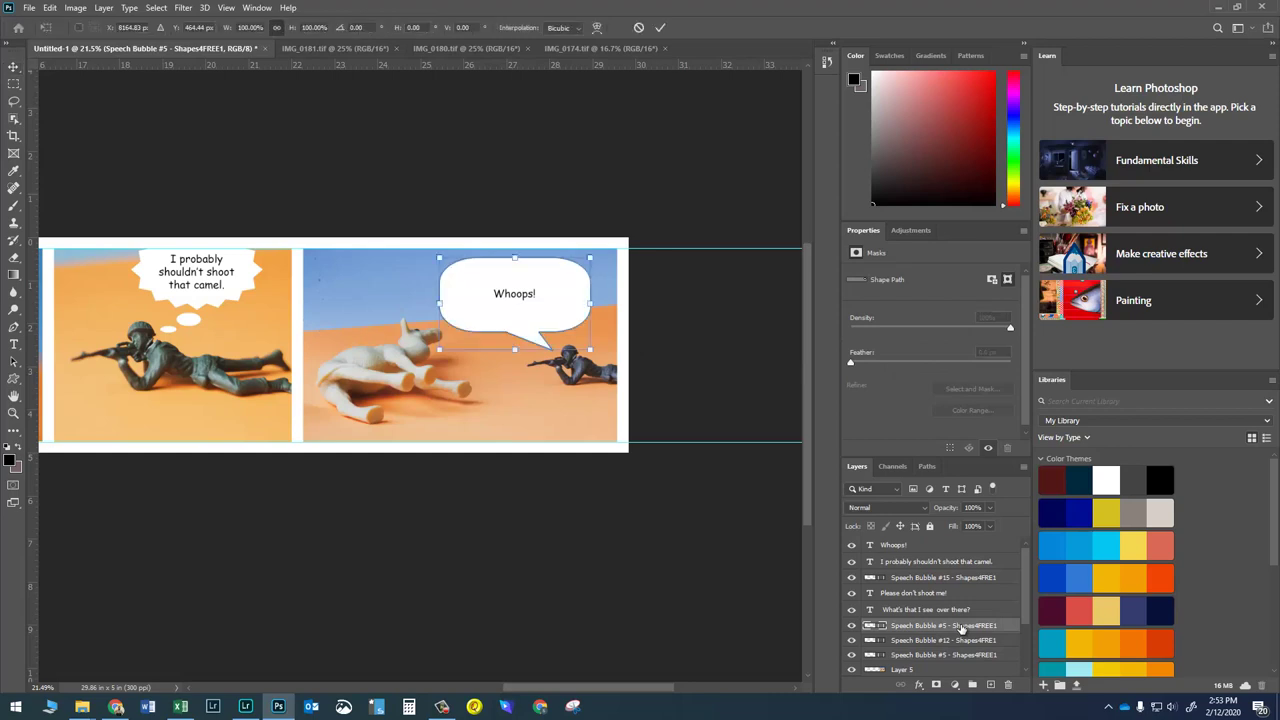
pyautogui.moveTo(440, 257); pyautogui.dragTo(488, 288)
pyautogui.moveTo(580, 336); pyautogui.dragTo(562, 334)
pyautogui.press('Return')
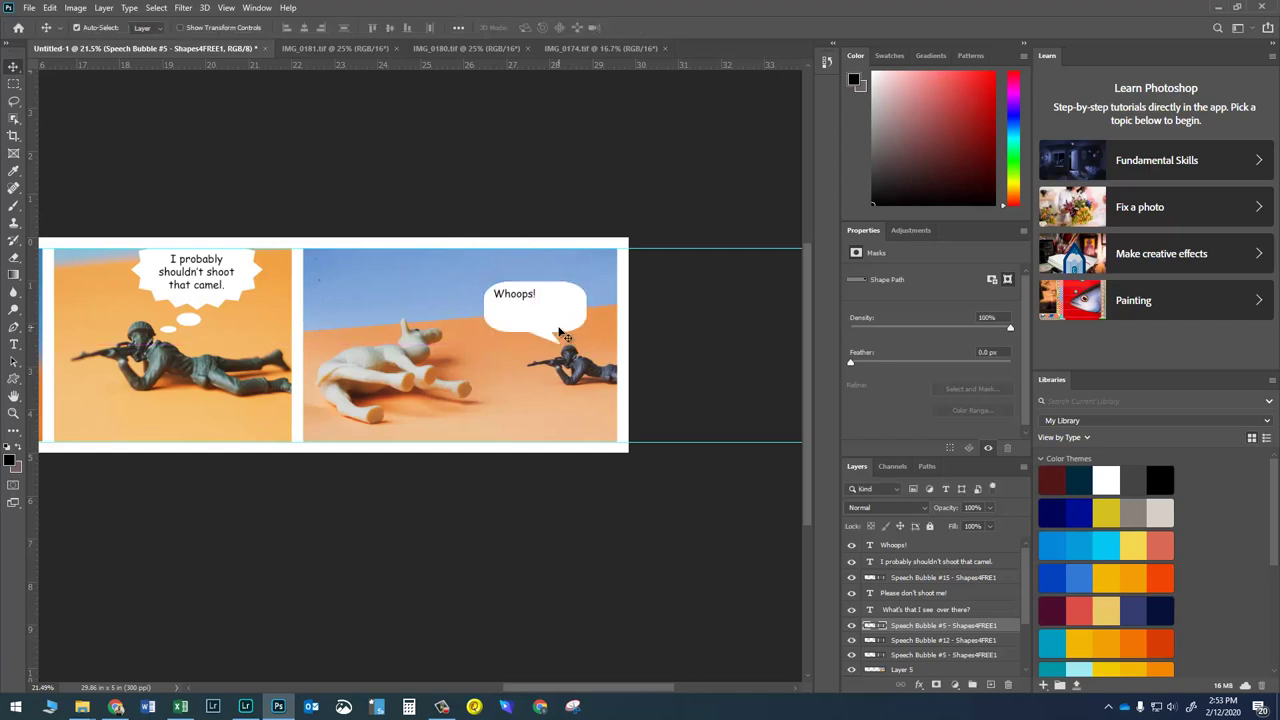
pyautogui.moveTo(517, 295); pyautogui.dragTo(538, 308)
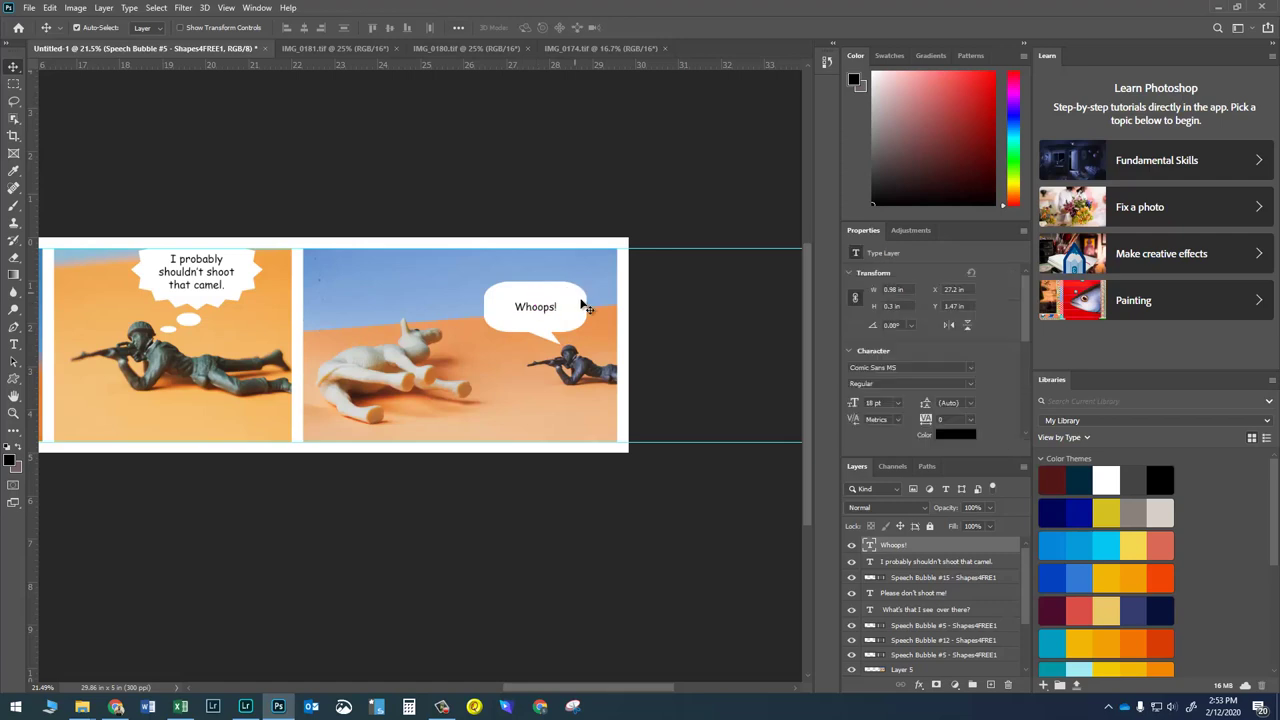
pyautogui.scroll(-3, 318, 464)
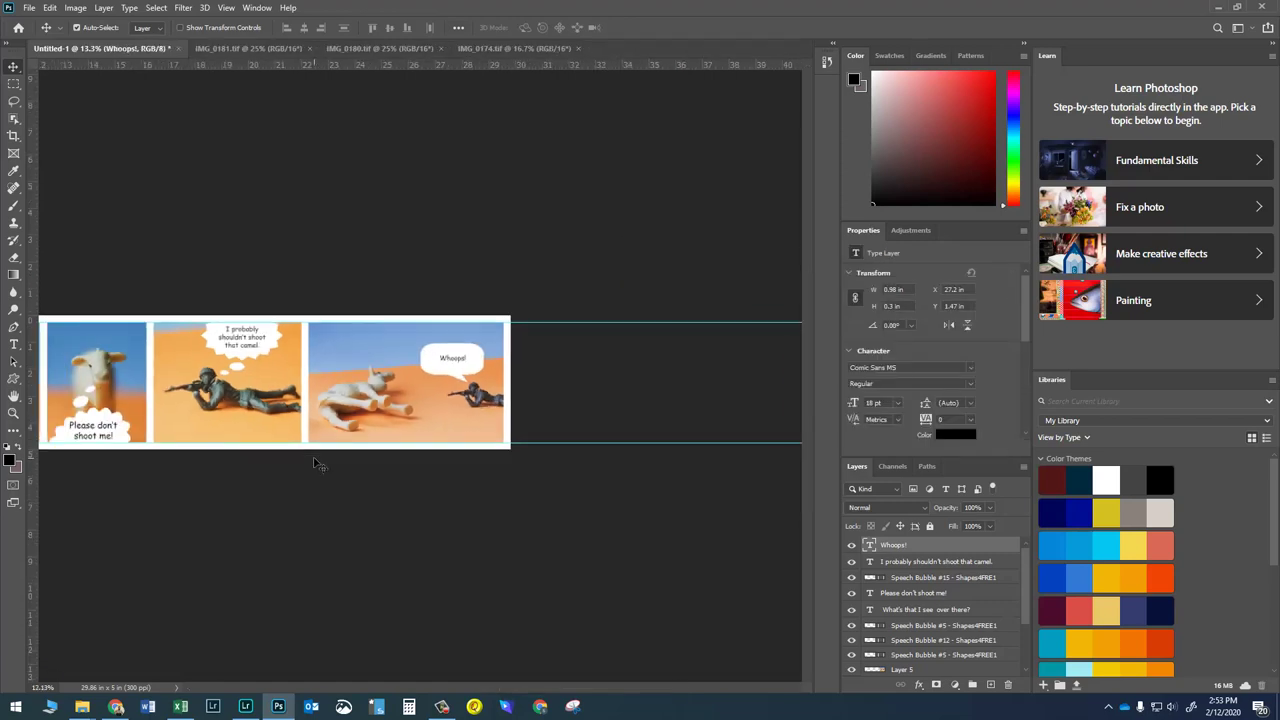
pyautogui.scroll(-1, 318, 464)
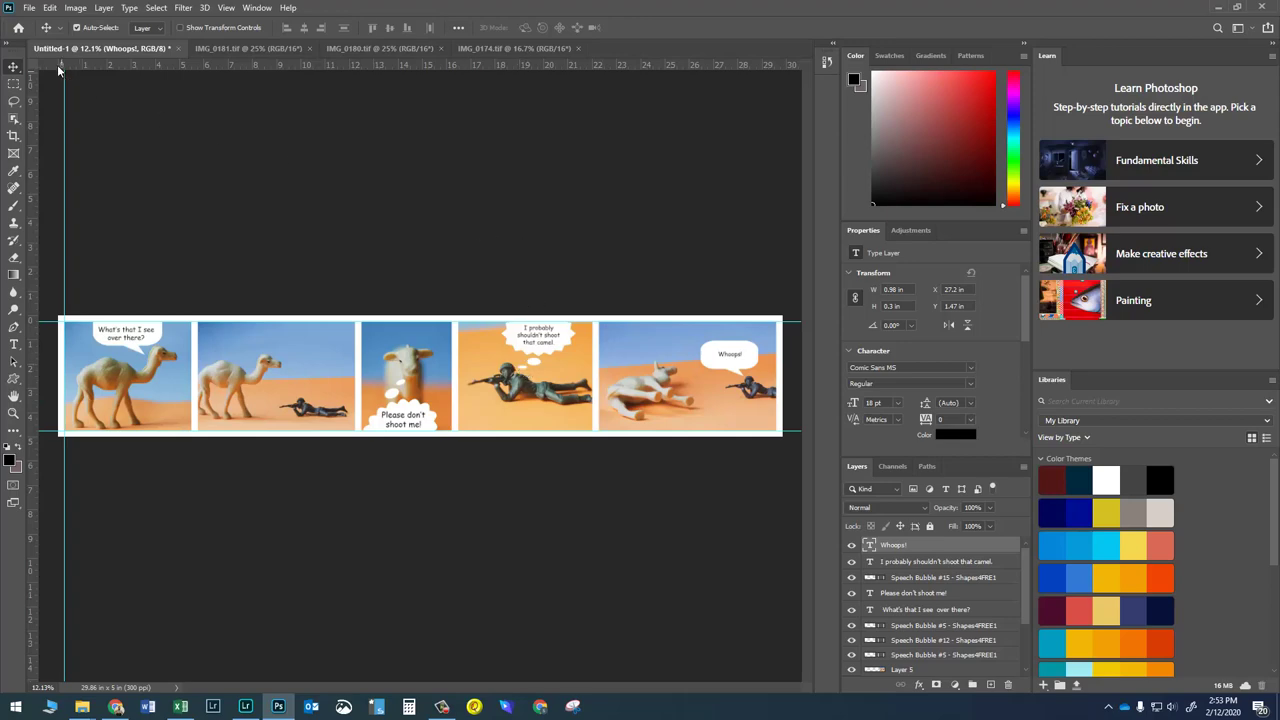
# Bring up the Save As dialog from the File menu.
pyautogui.click(38, 10)
pyautogui.click(53, 157)
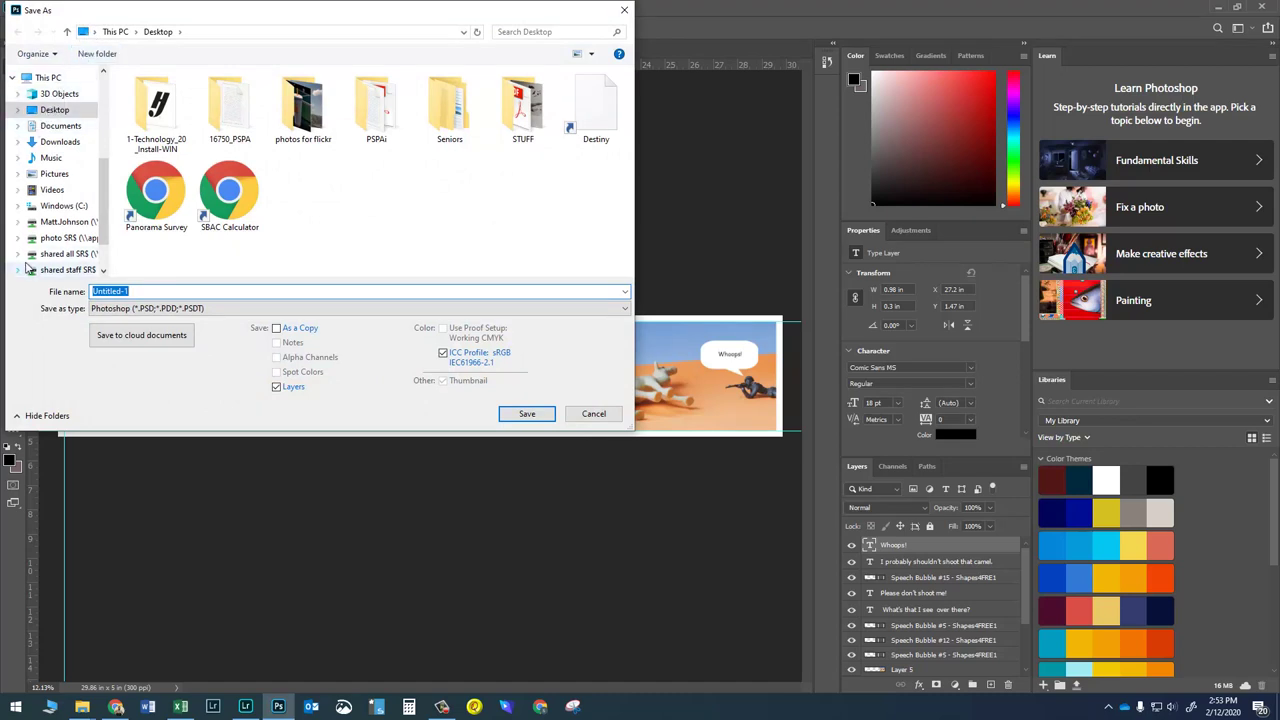
# Save the strip as Finished comic.psd in the shared drive's comic book folder, then return to Lightroom.
pyautogui.click(50, 238)
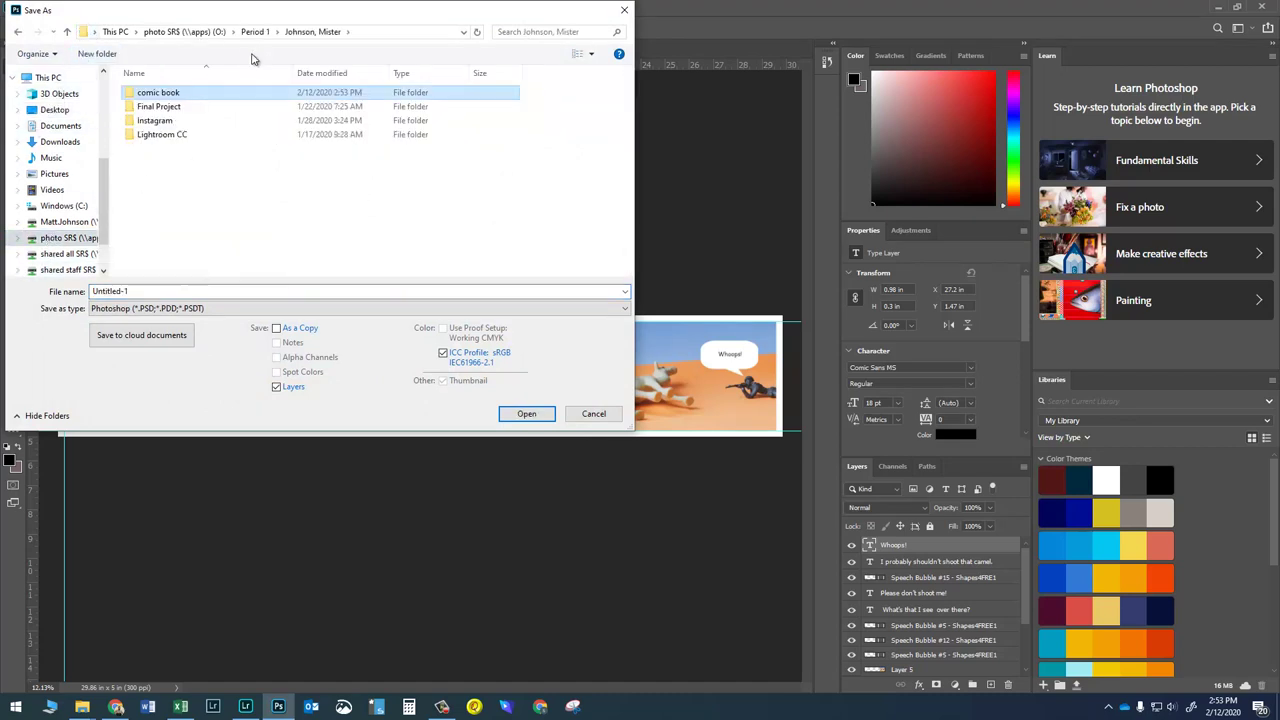
pyautogui.doubleClick(160, 93)
pyautogui.click(154, 291)
pyautogui.write('Finished comic')
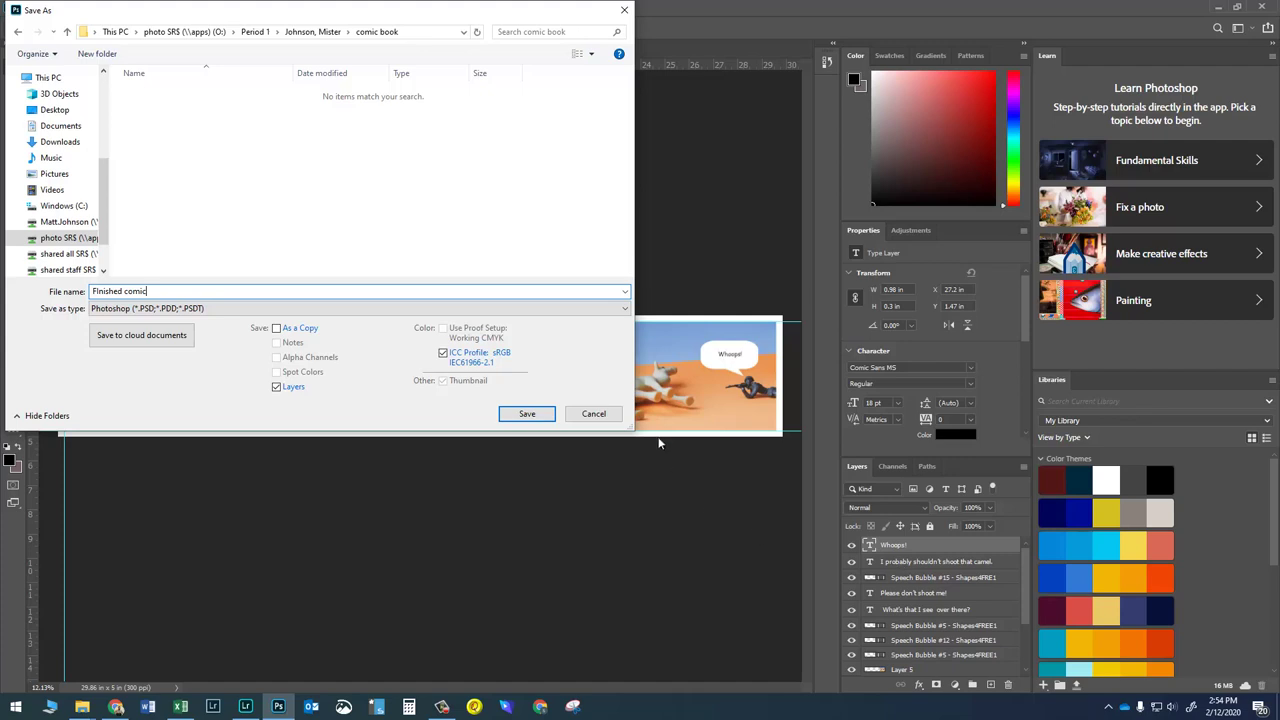
pyautogui.click(538, 417)
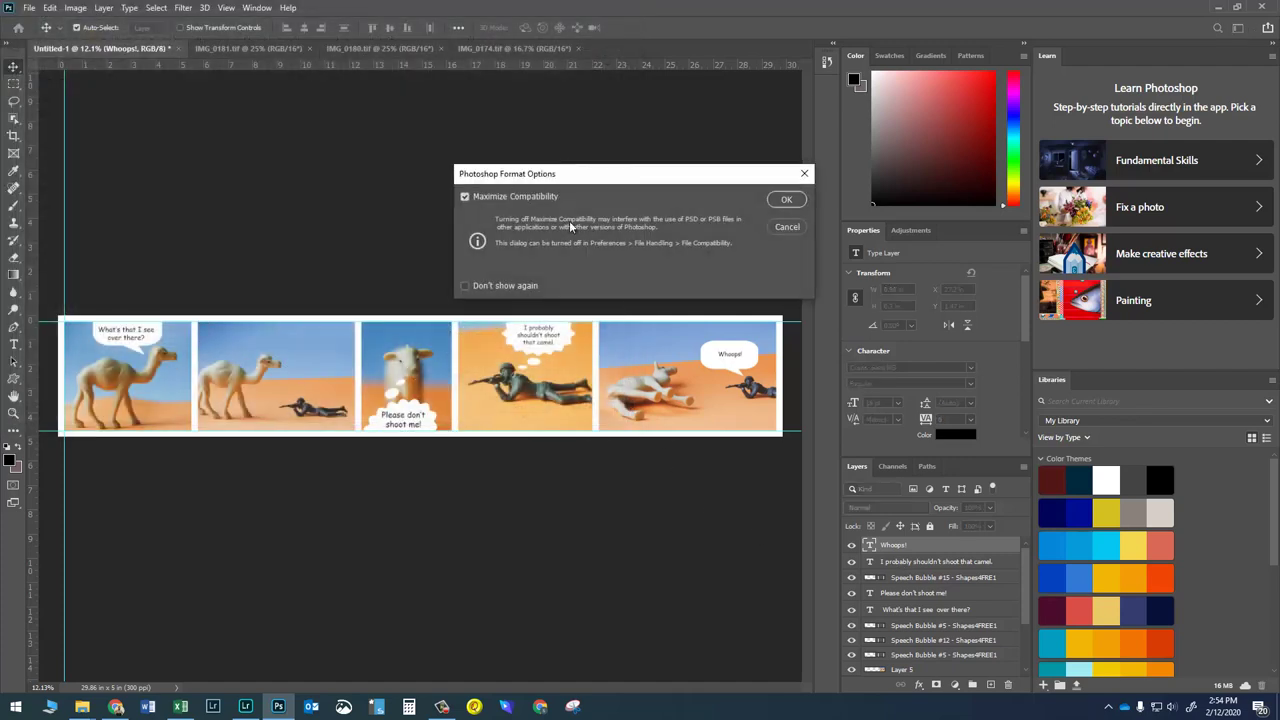
pyautogui.click(786, 200)
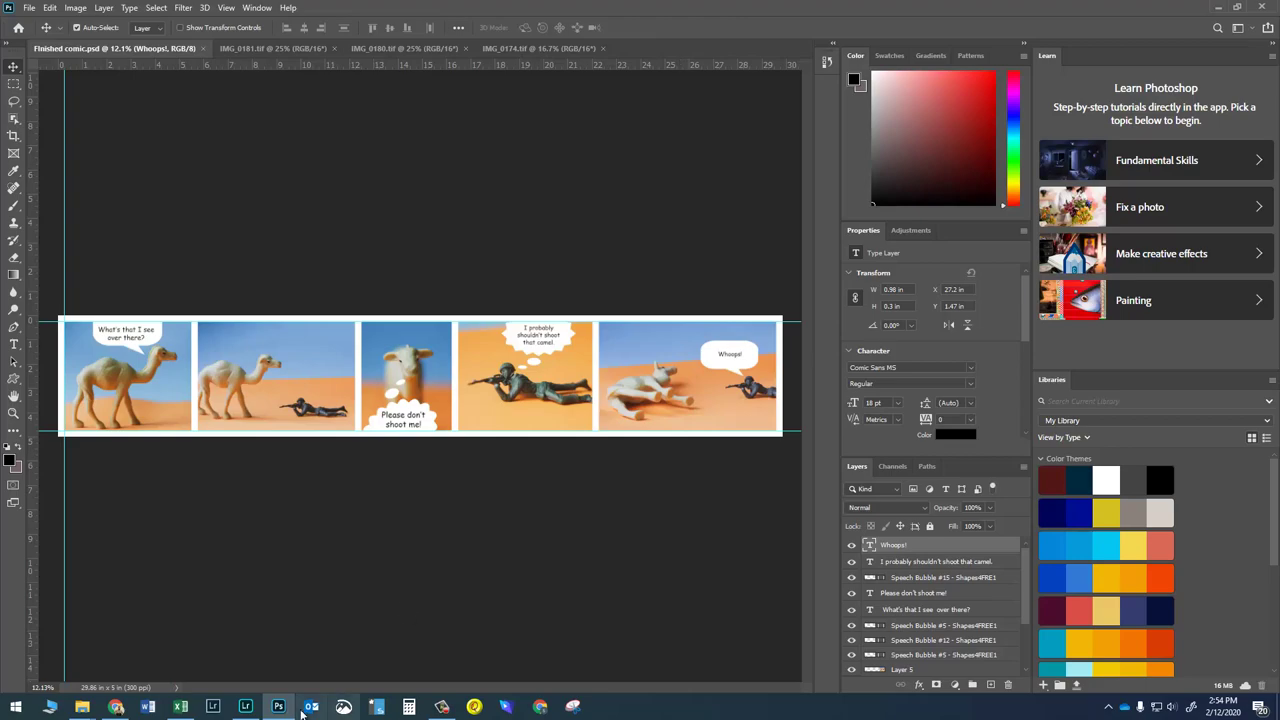
pyautogui.click(245, 706)
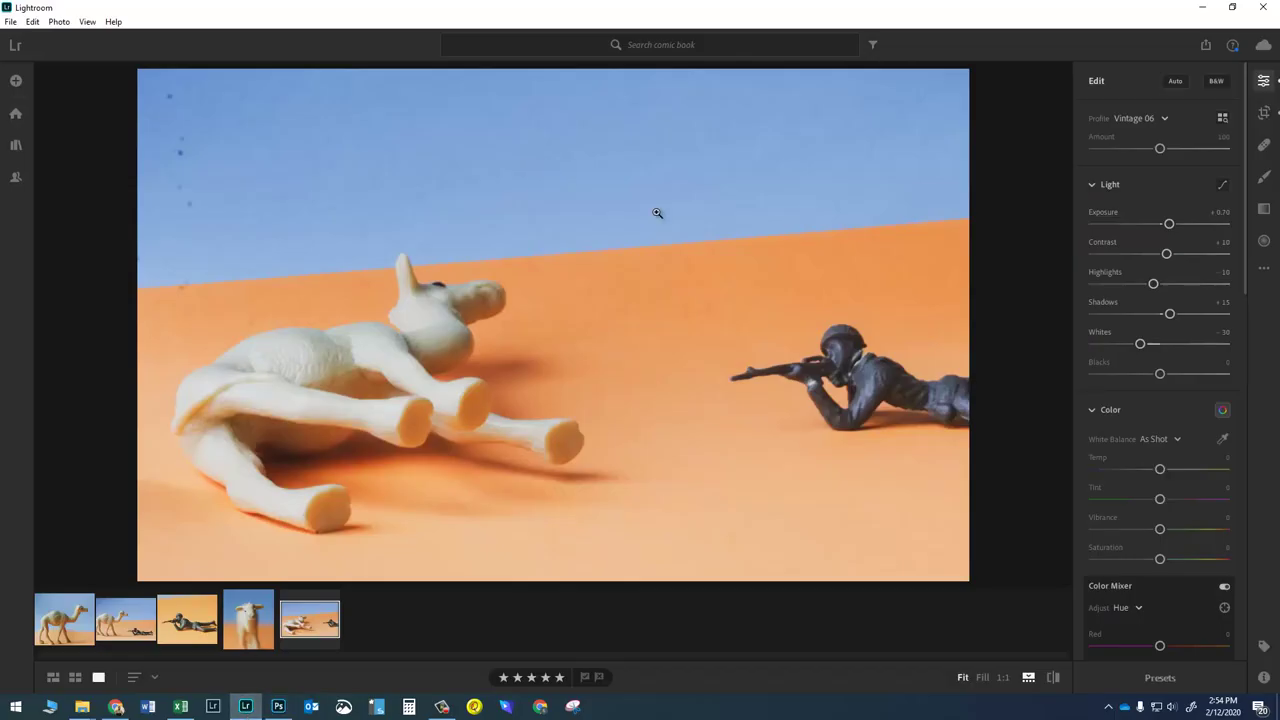
# Add the Finished comic file from the comic book folder (Period 1, teacher's folder) for import review.
pyautogui.click(15, 145)
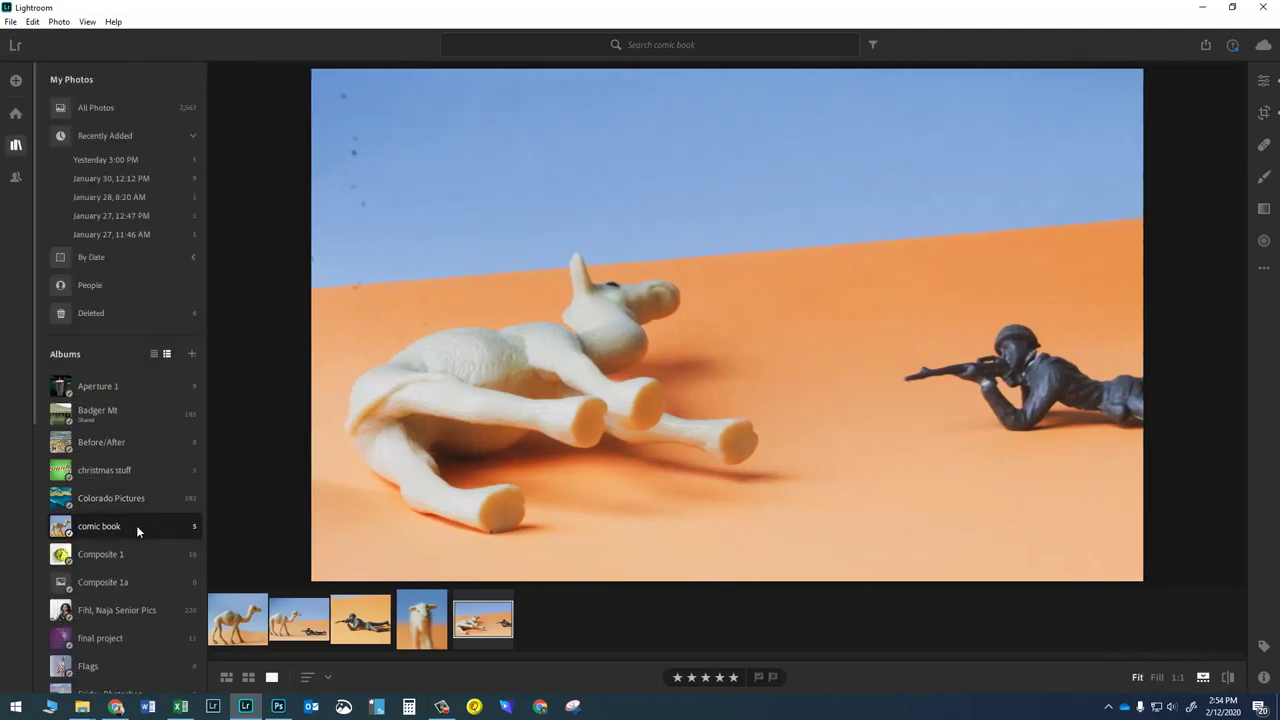
pyautogui.click(15, 80)
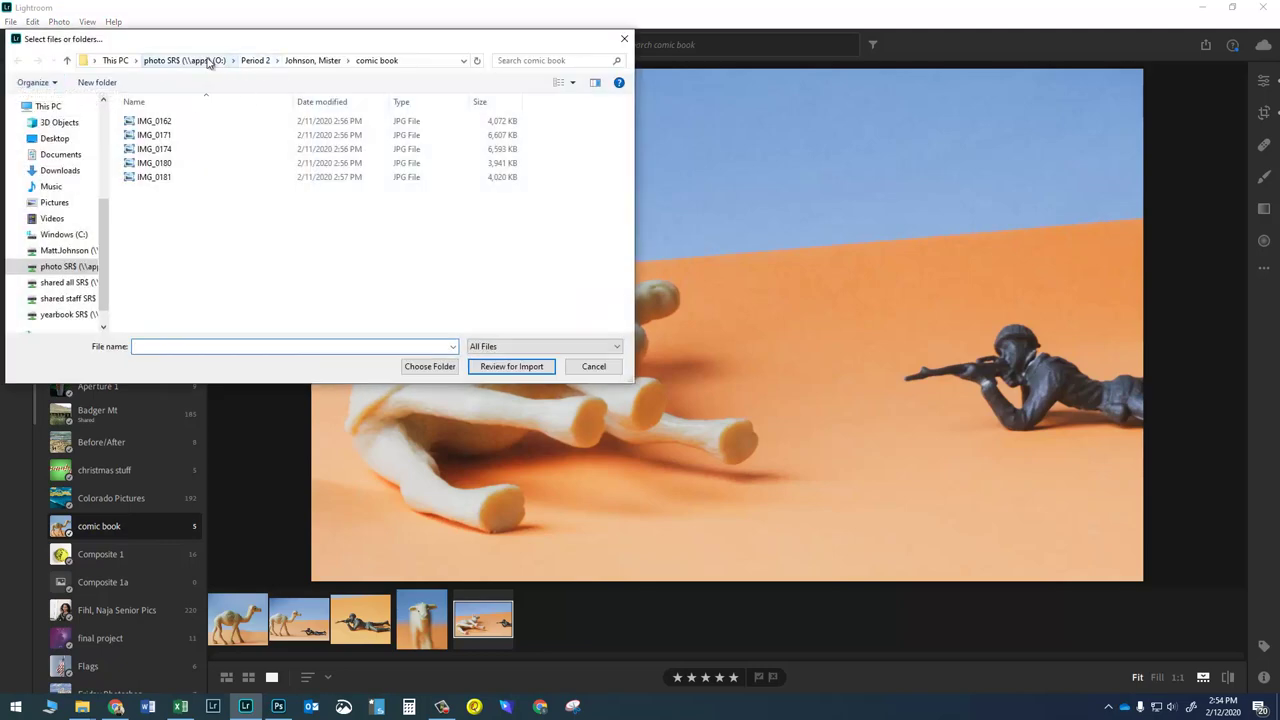
pyautogui.click(177, 60)
pyautogui.doubleClick(150, 191)
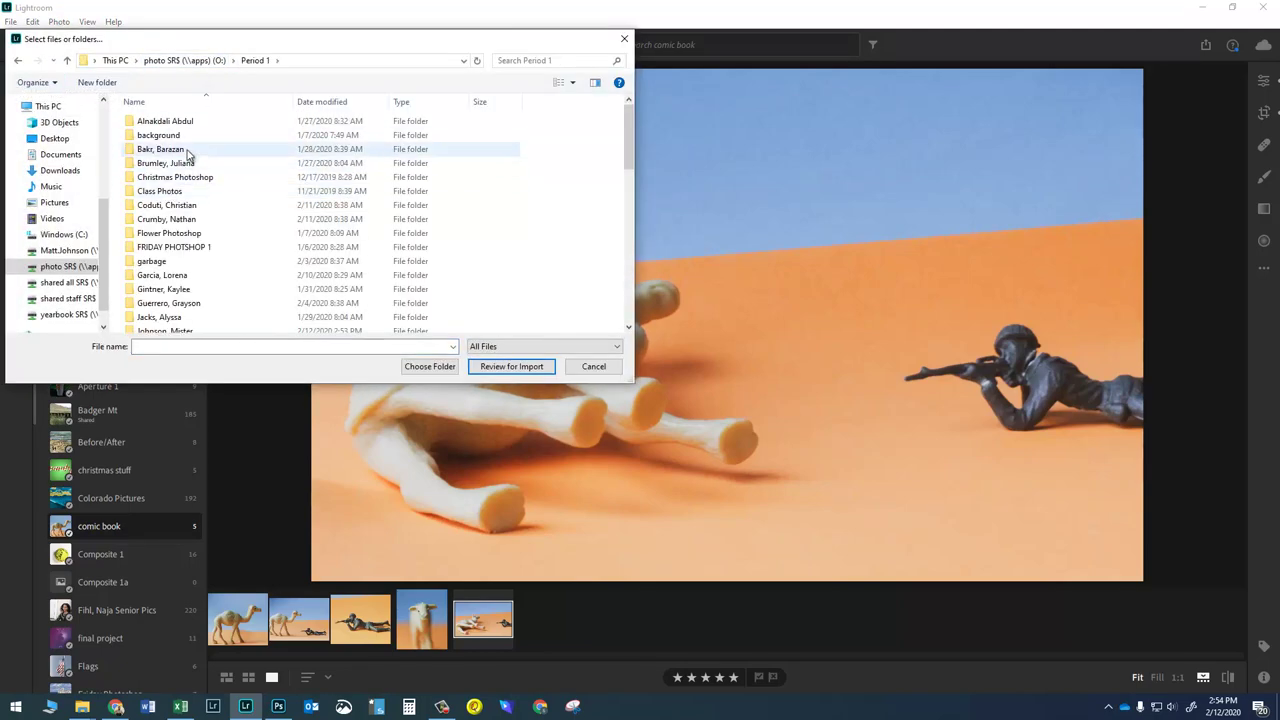
pyautogui.scroll(-1, 174, 290)
pyautogui.doubleClick(174, 296)
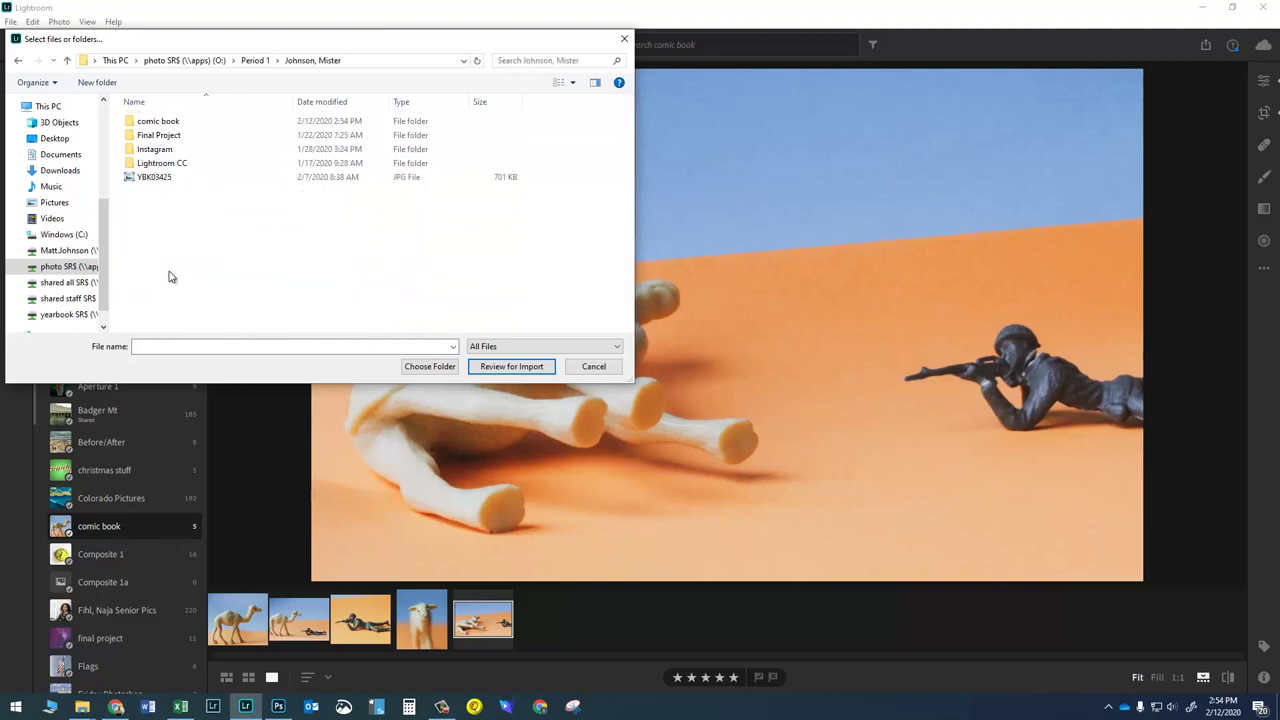
pyautogui.click(175, 102)
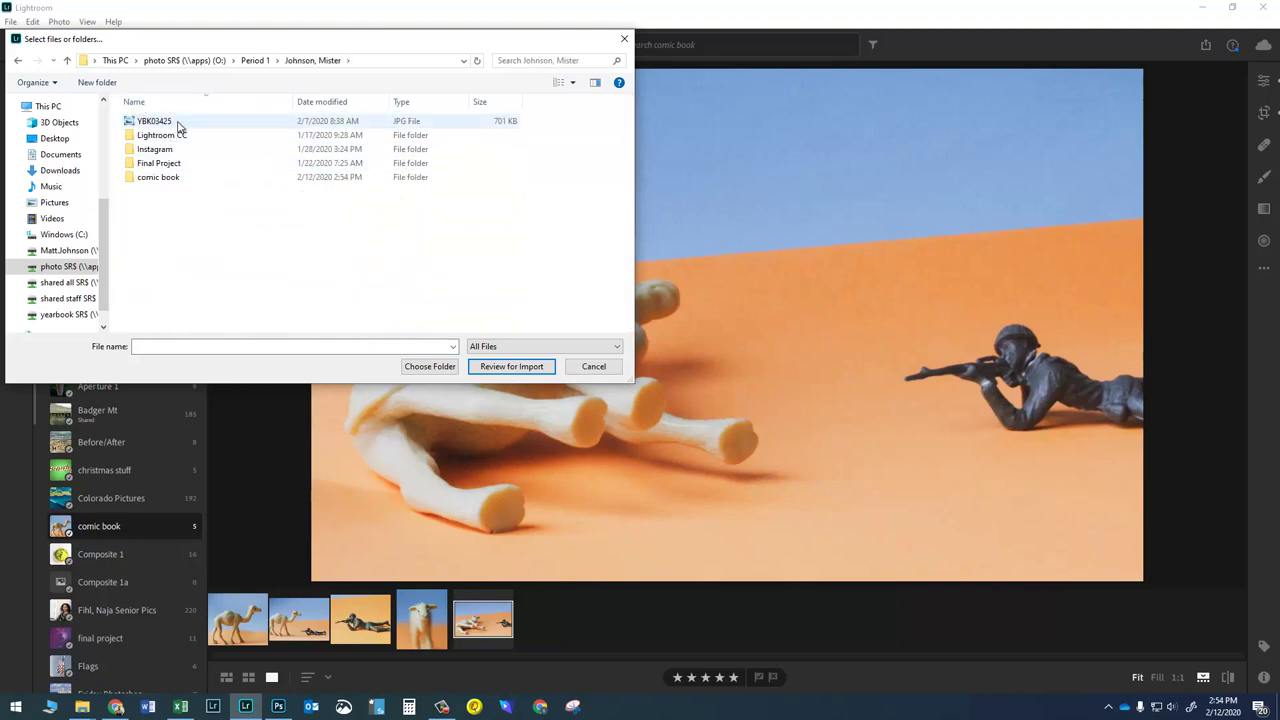
pyautogui.doubleClick(166, 179)
pyautogui.click(172, 123)
pyautogui.click(478, 366)
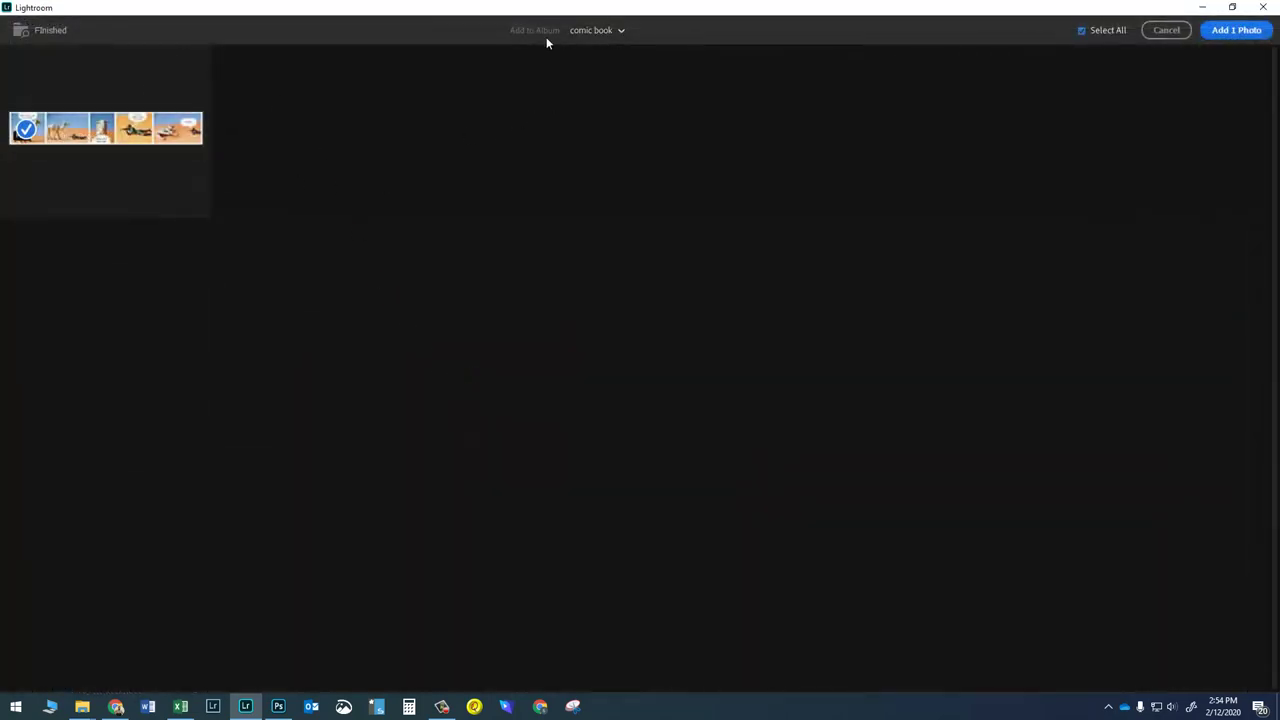
# Import the comic into the comic book album and bring up its export and sharing options.
pyautogui.click(607, 33)
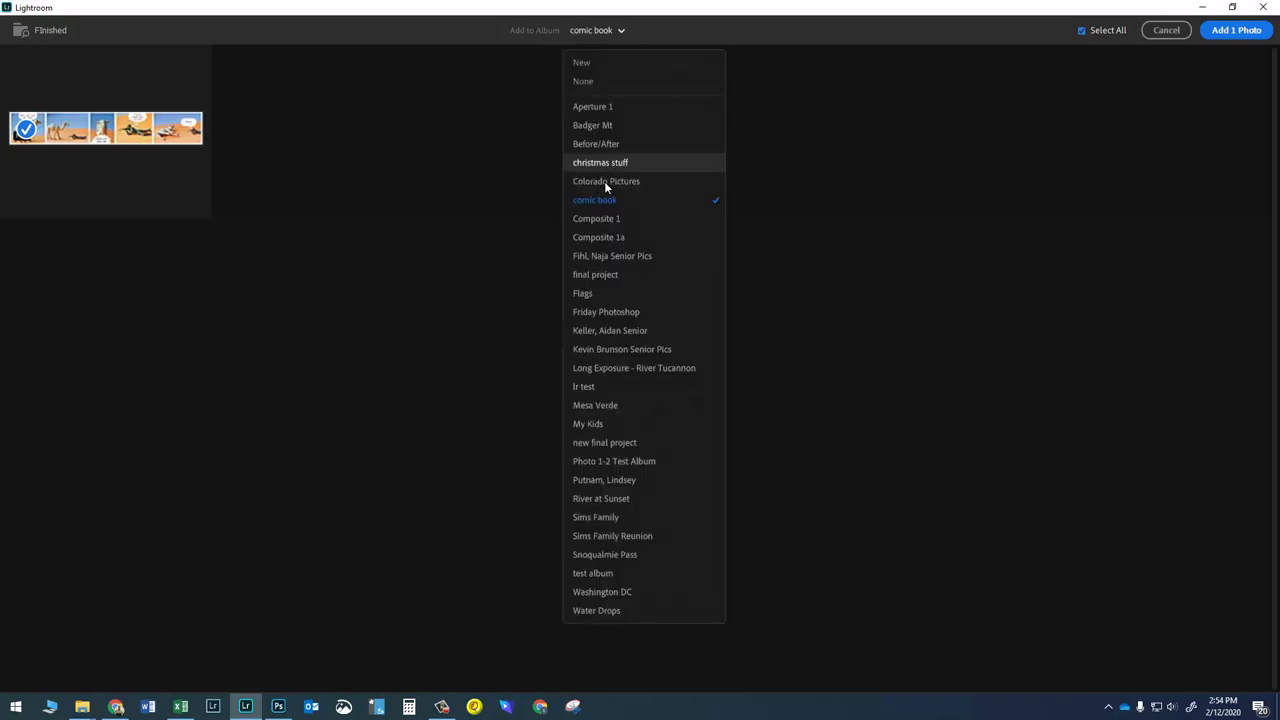
pyautogui.click(591, 203)
pyautogui.click(1232, 30)
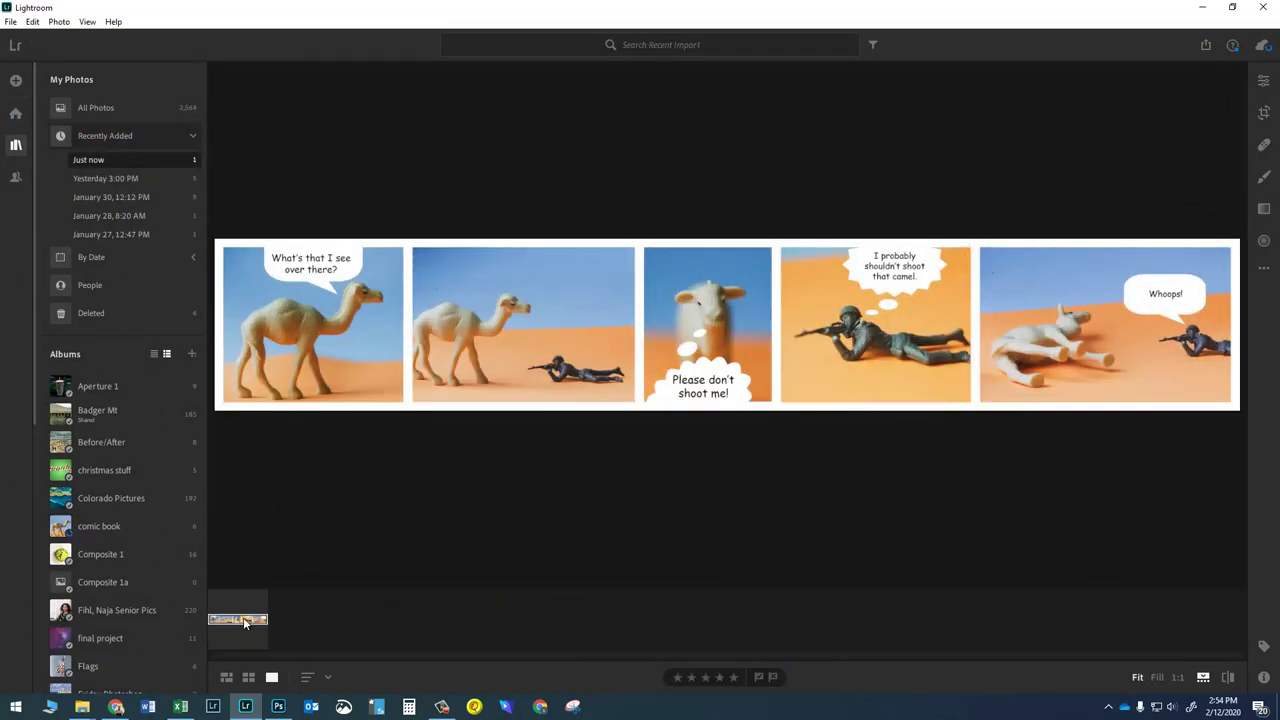
pyautogui.click(1207, 46)
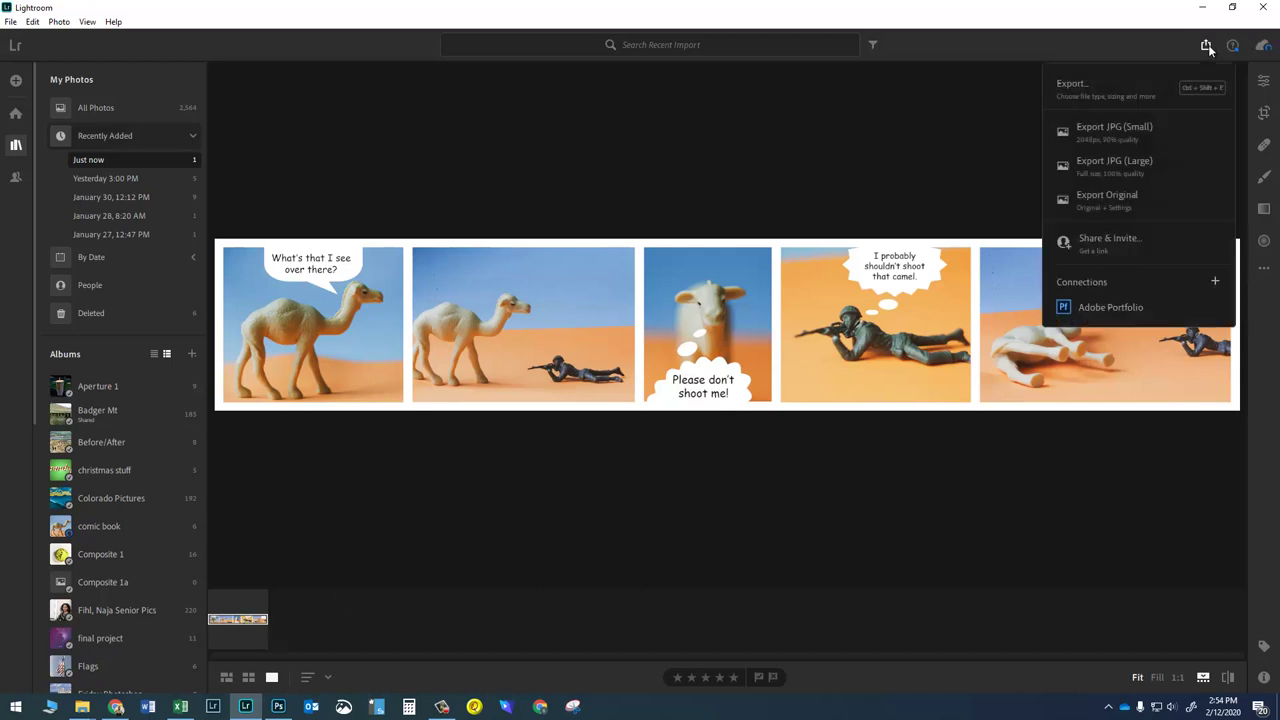